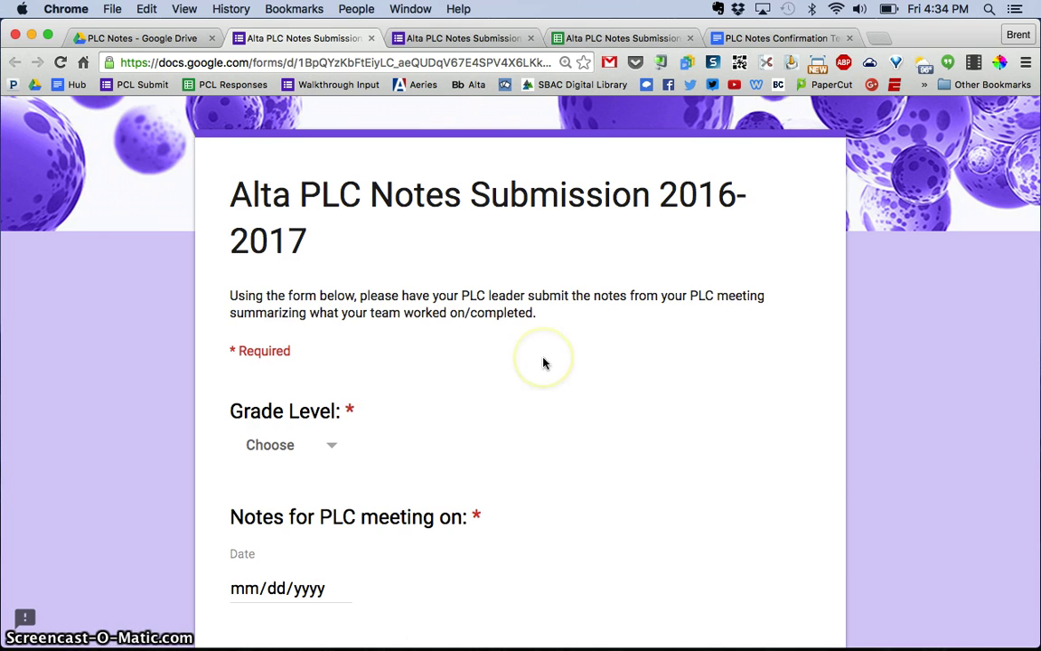
Step: Review the Alta PLC Notes Submission form's questions, then bring up its 2016-2017 Responses spreadsheet
scroll(543, 362, "down", 4)
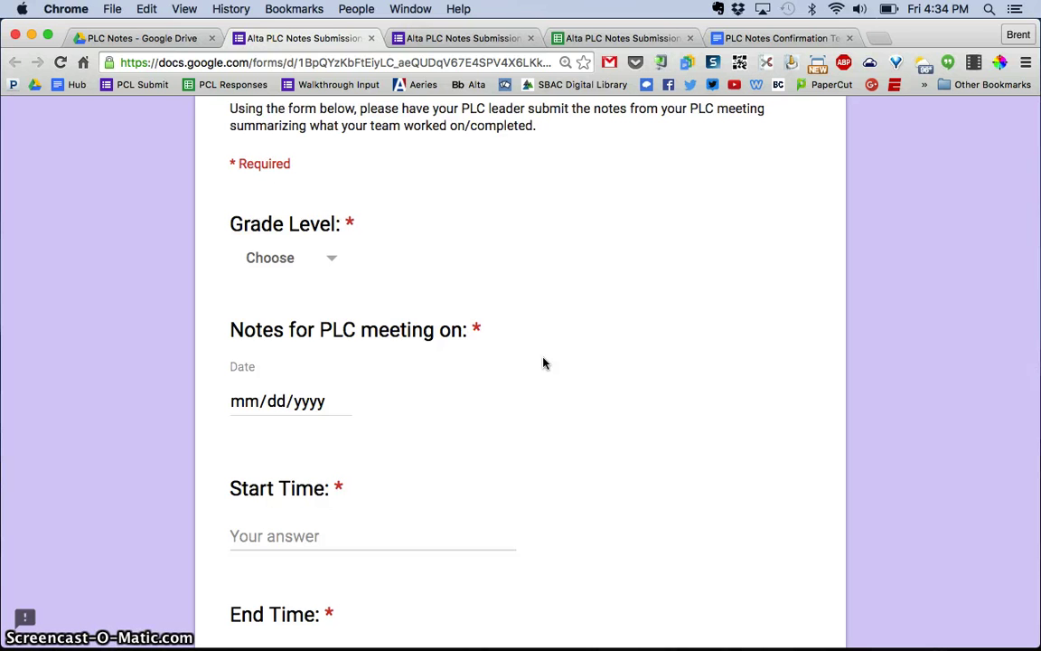
scroll(543, 363, "down", 3)
scroll(543, 362, "up", 1)
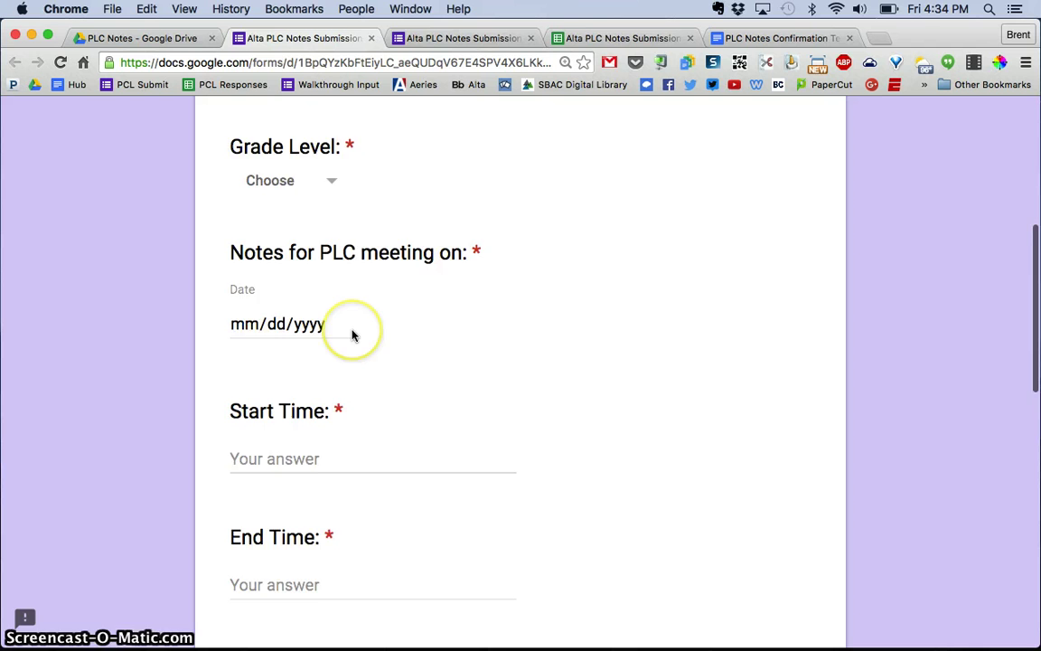
scroll(352, 335, "down", 5)
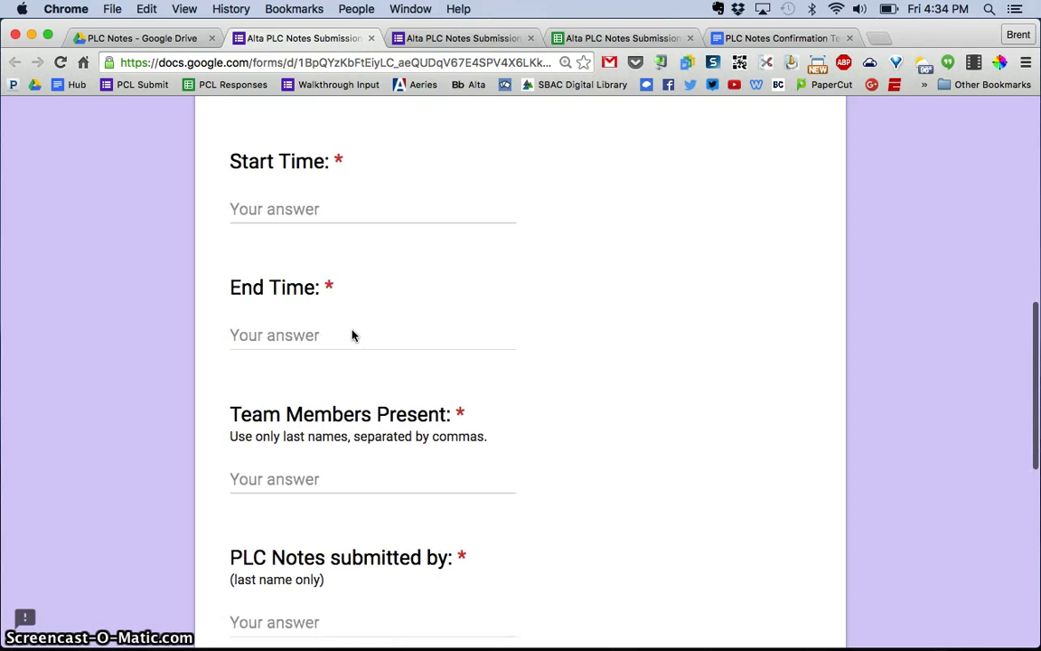
scroll(353, 335, "up", 4)
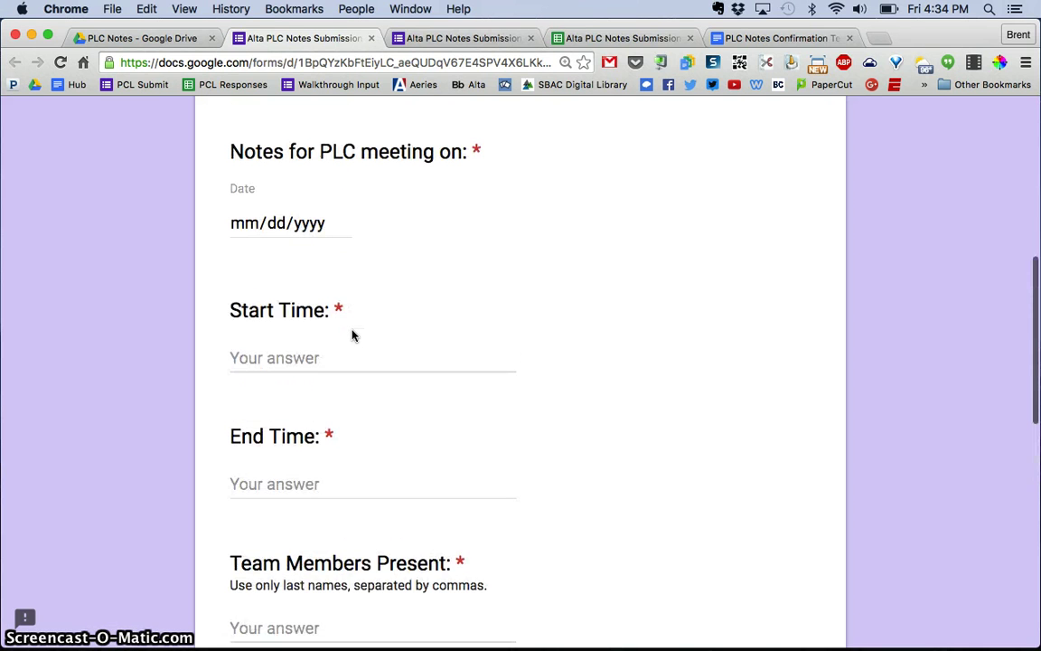
left_click(598, 37)
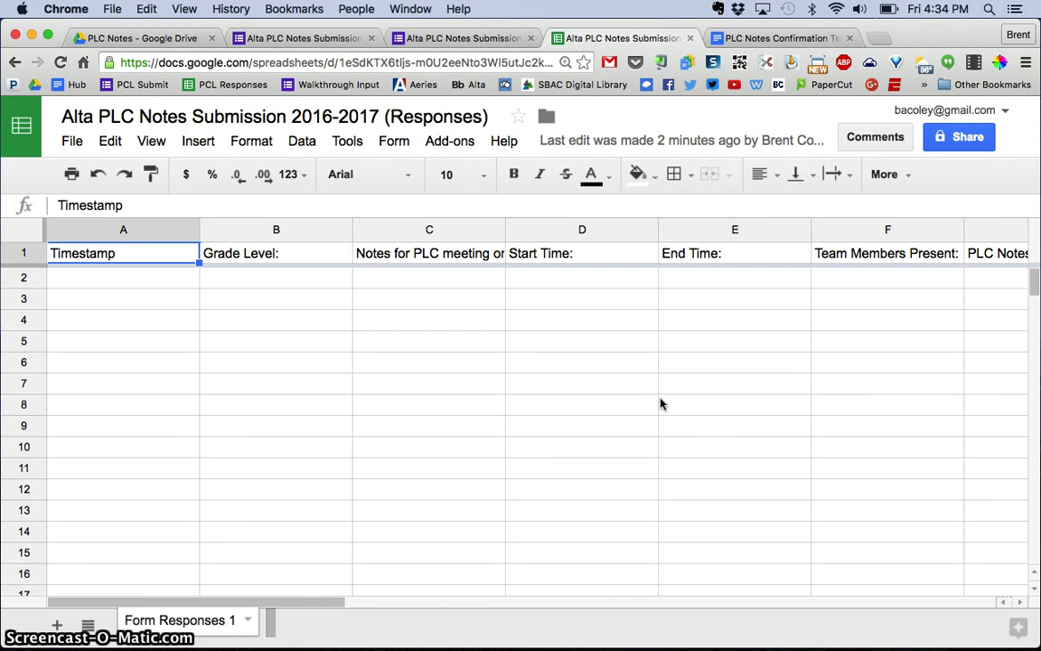
scroll(660, 404, "right", 6)
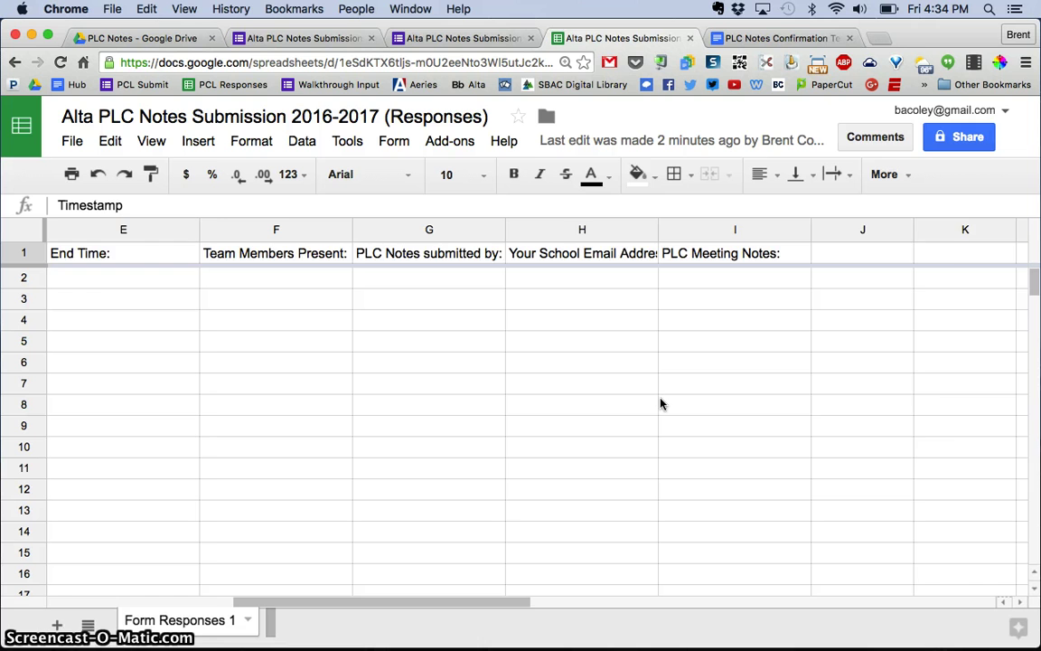
scroll(659, 404, "left", 6)
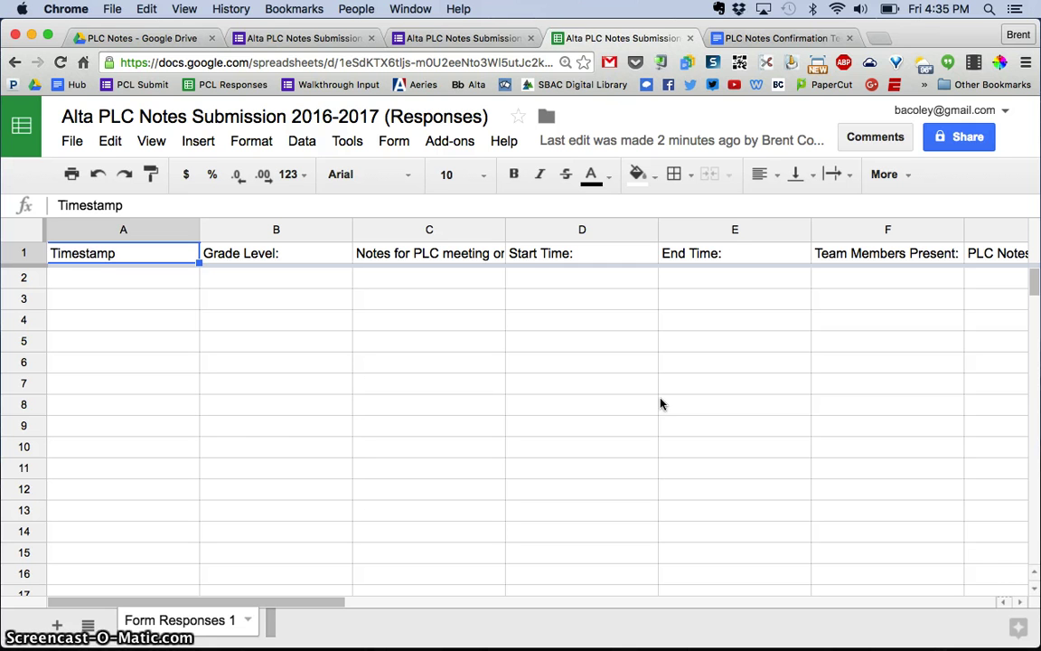
left_click(312, 43)
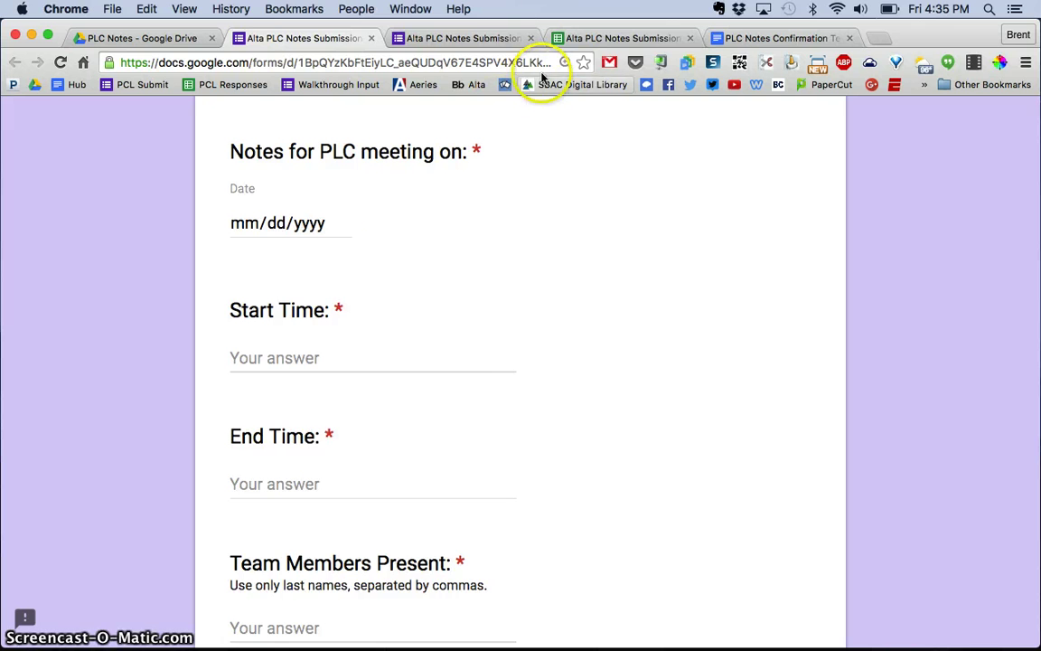
left_click(587, 40)
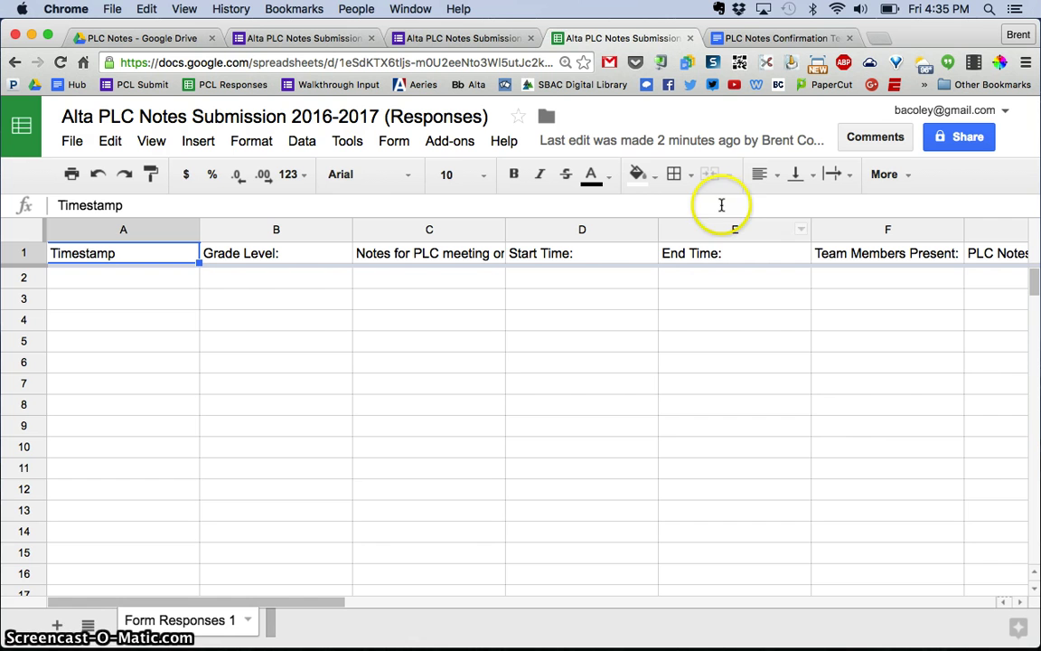
Step: Open the PLC Notes Confirmation Template and review its tables of merge tags
left_click(782, 39)
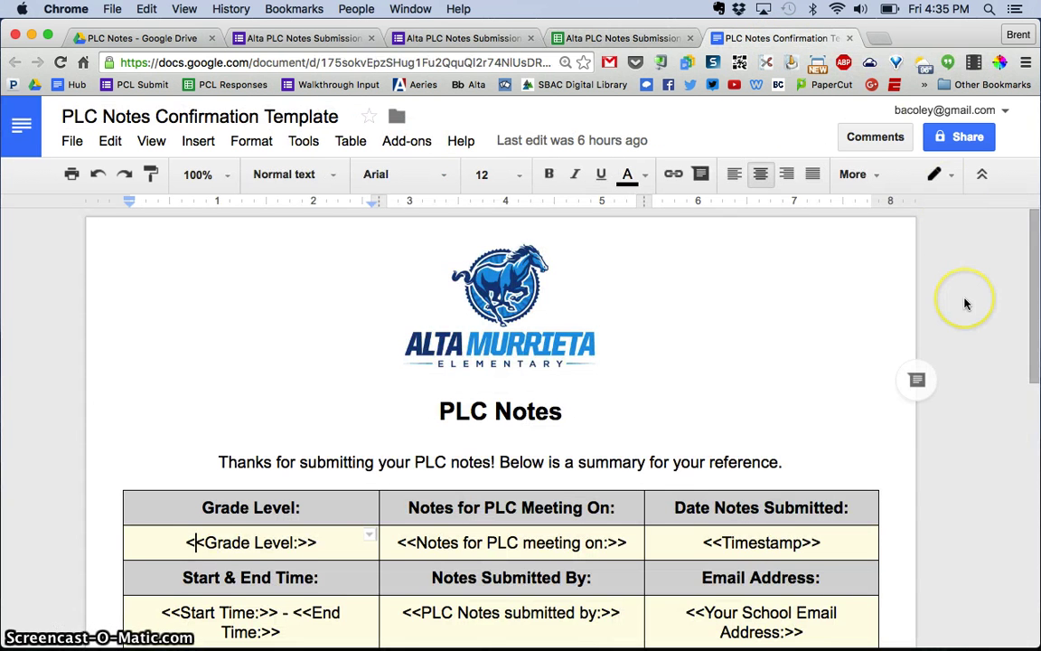
scroll(965, 304, "down", 1)
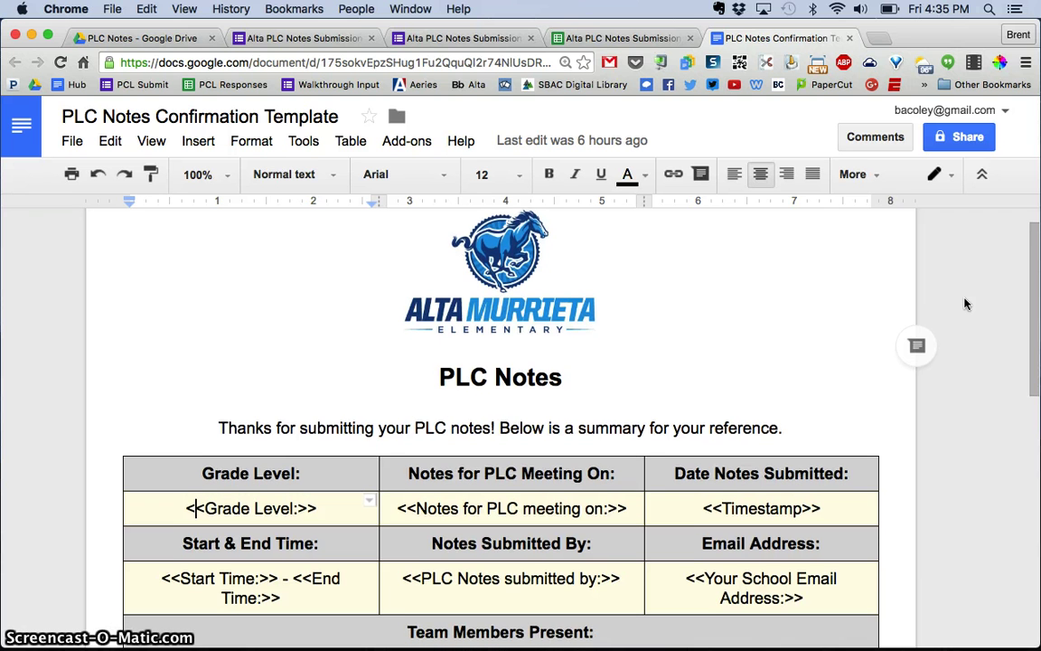
scroll(965, 304, "down", 1)
scroll(965, 304, "down", 2)
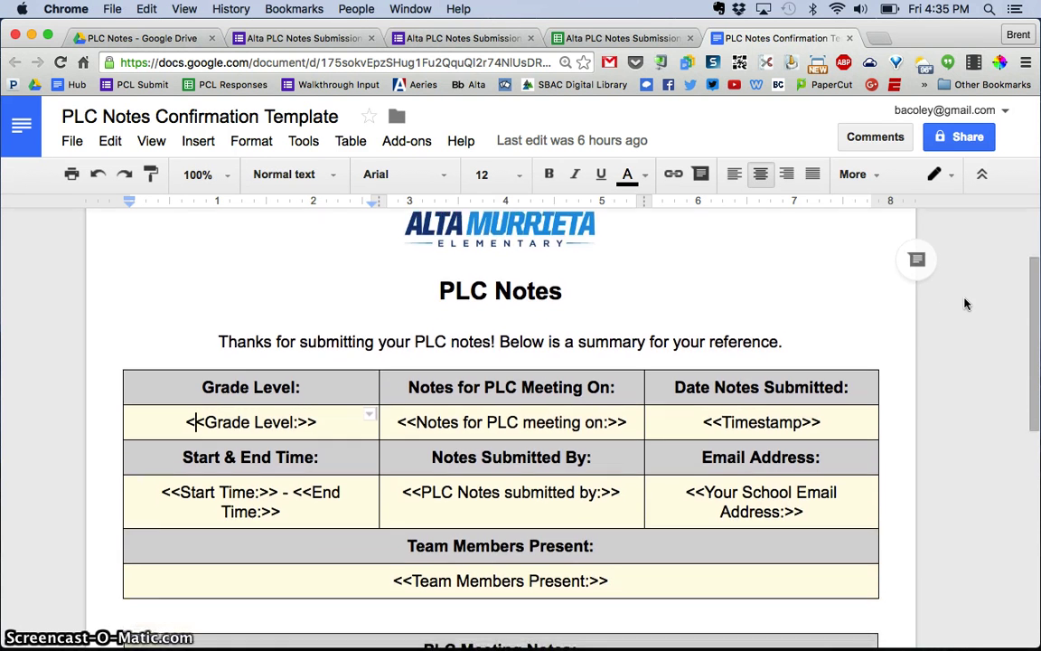
scroll(965, 304, "up", 4)
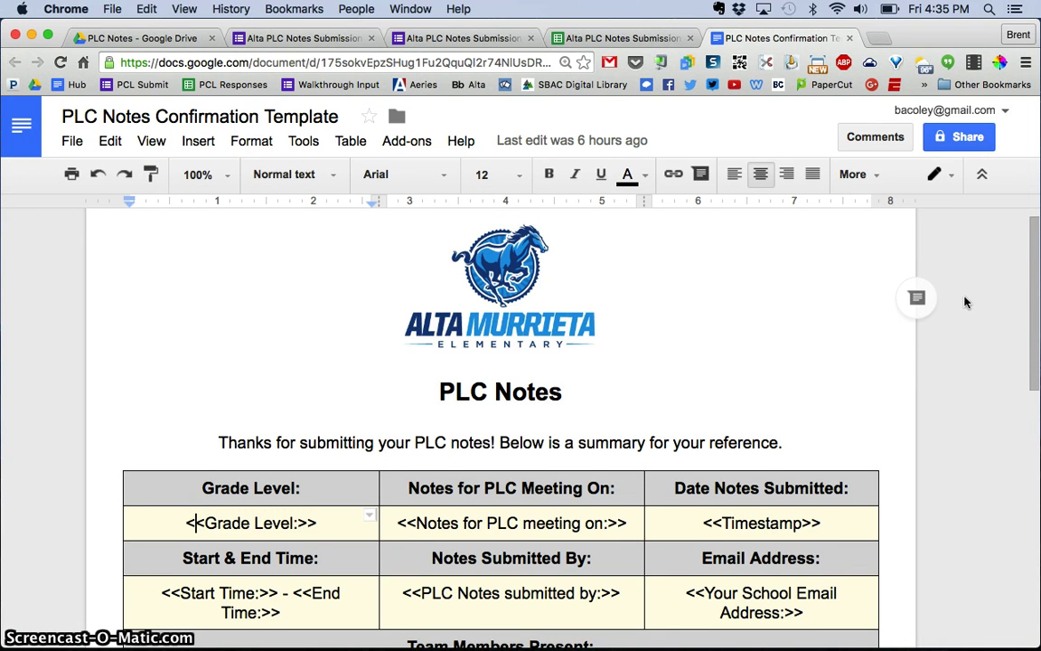
scroll(965, 304, "down", 3)
scroll(965, 304, "down", 3)
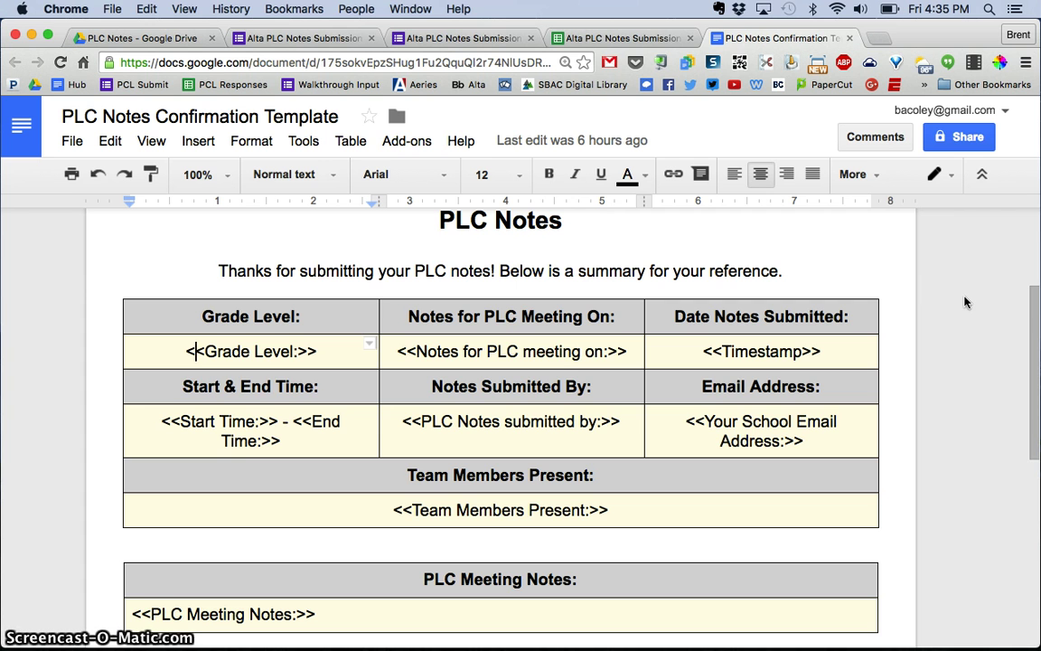
scroll(964, 302, "up", 2)
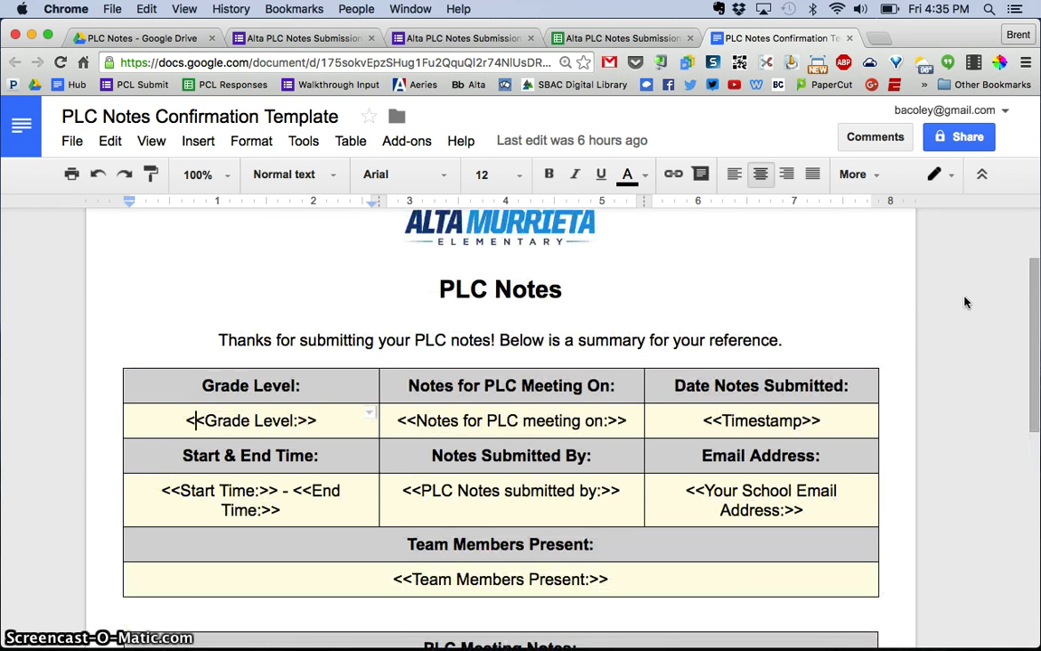
left_click(776, 421)
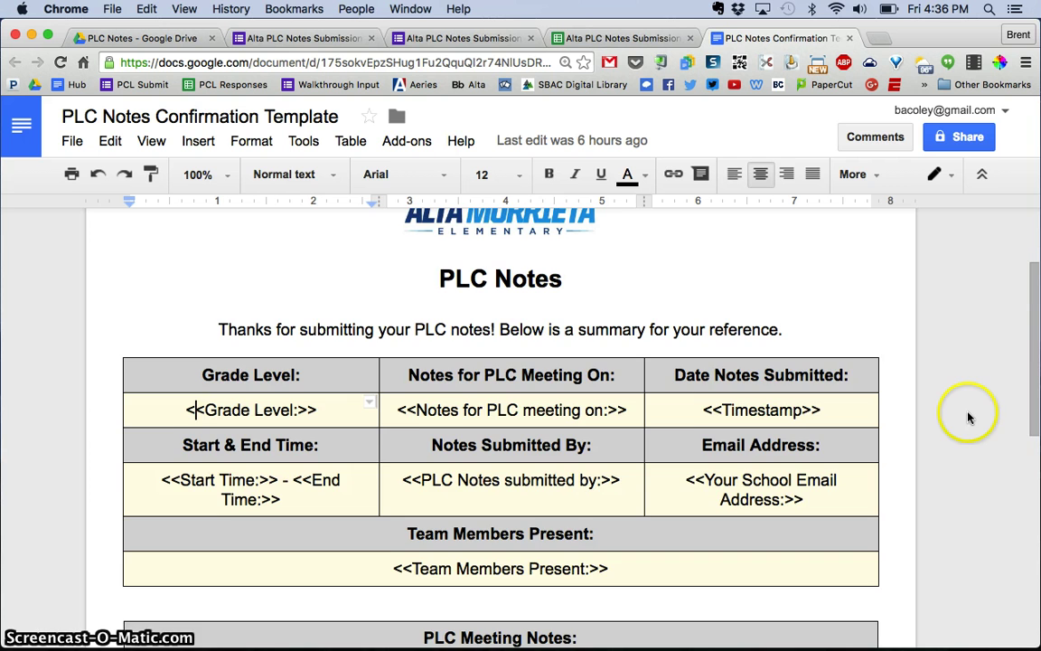
Step: Glance at the submission form, then return to the template's merge-tag tables
scroll(979, 414, "up", 2)
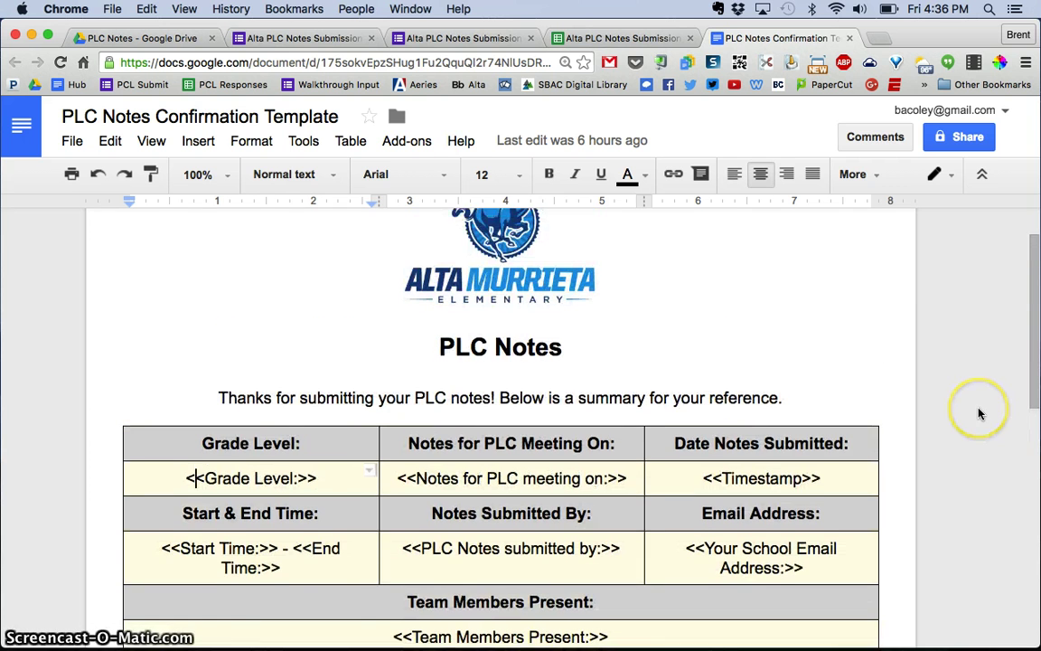
left_click(339, 38)
scroll(551, 290, "up", 2)
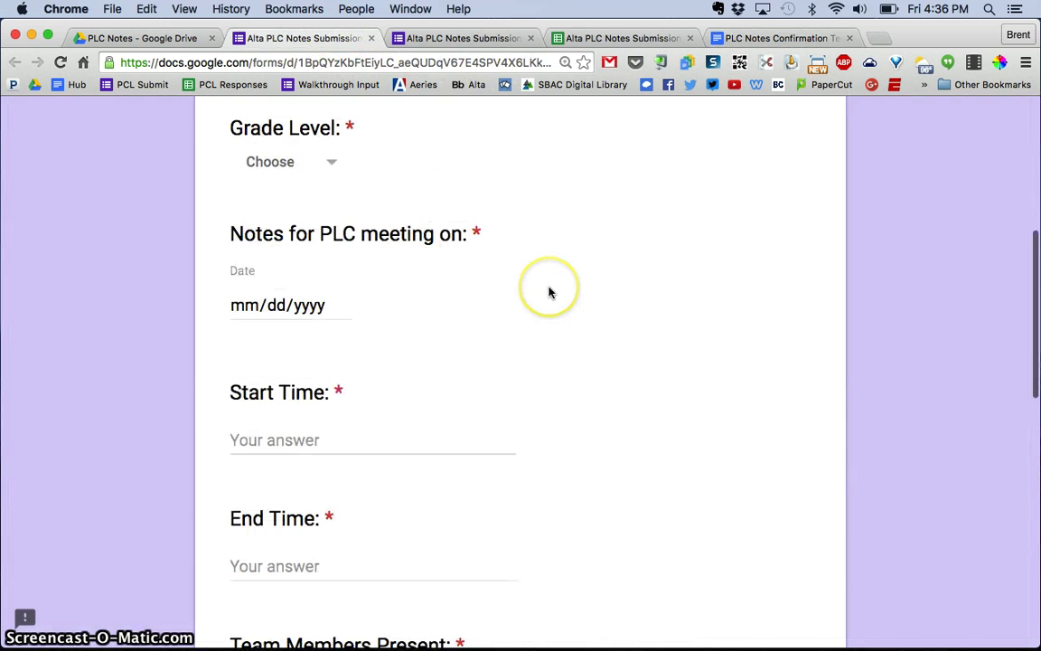
left_click(773, 38)
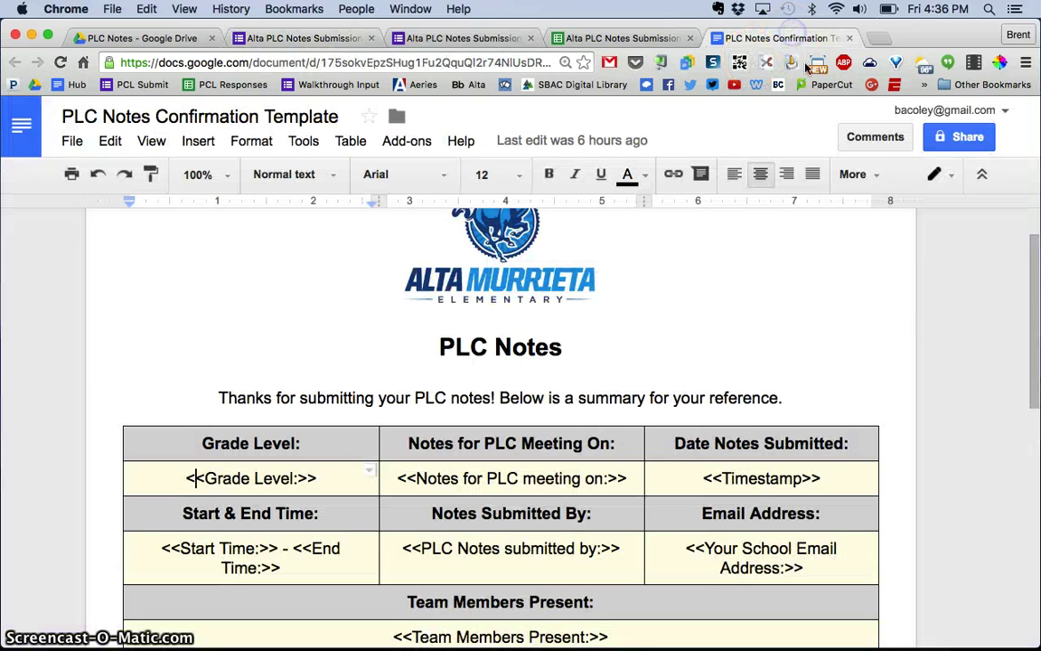
scroll(949, 323, "up", 1)
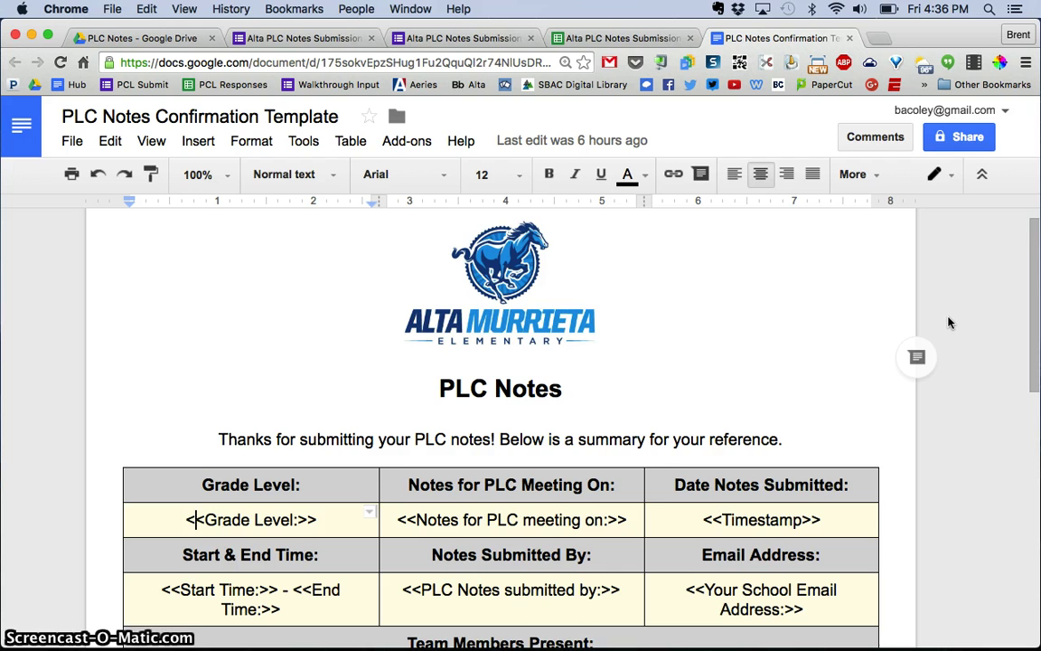
scroll(948, 323, "down", 1)
scroll(949, 322, "down", 5)
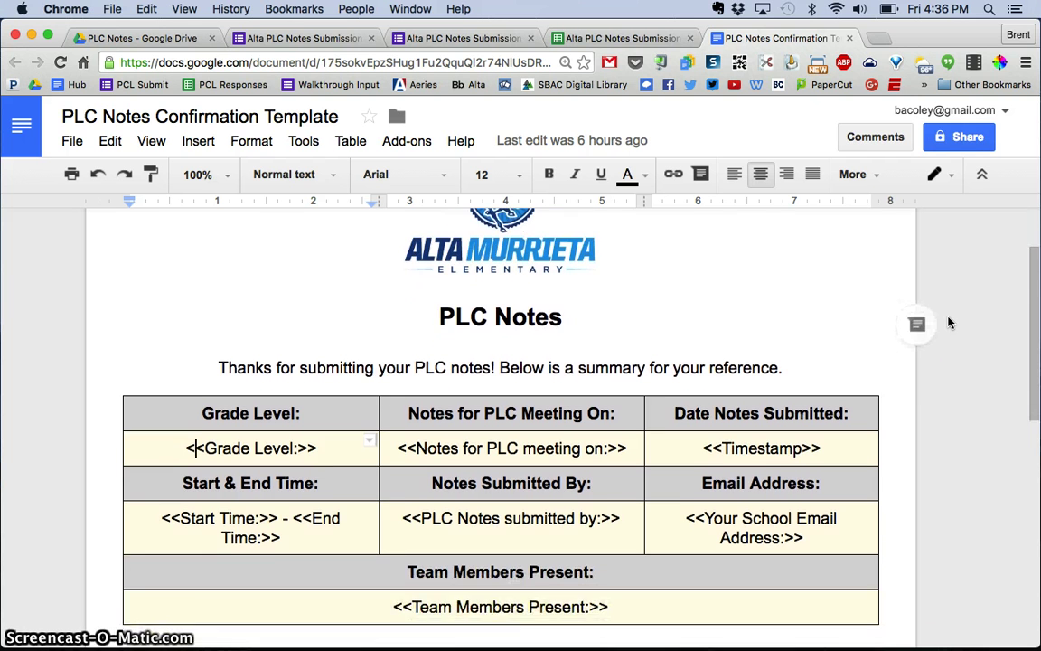
scroll(949, 323, "down", 1)
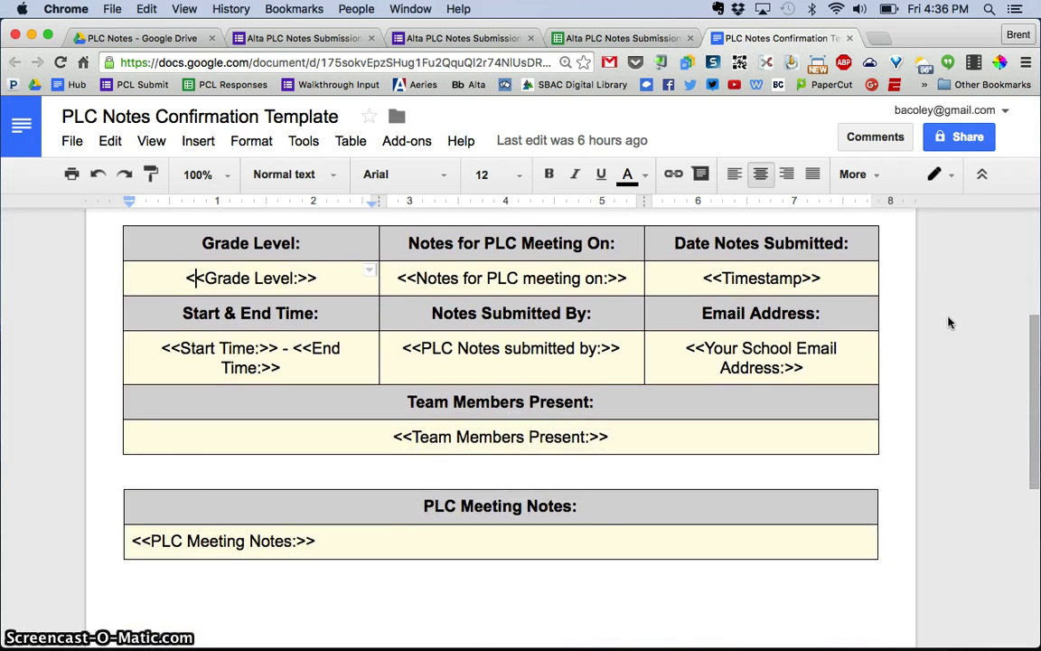
left_click(652, 39)
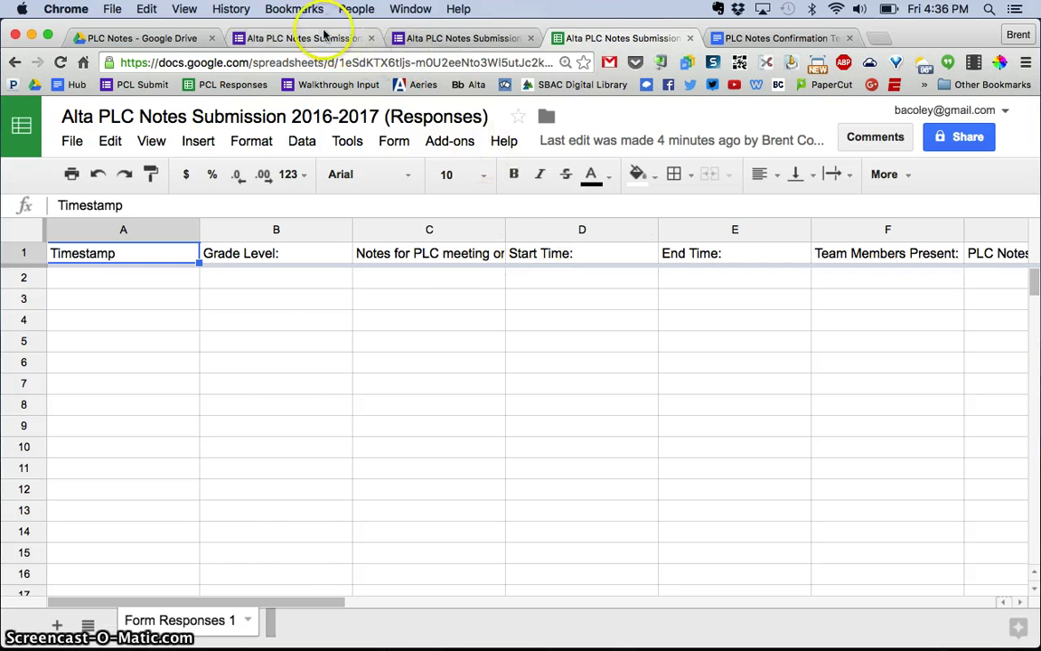
left_click(294, 38)
scroll(414, 310, "up", 2)
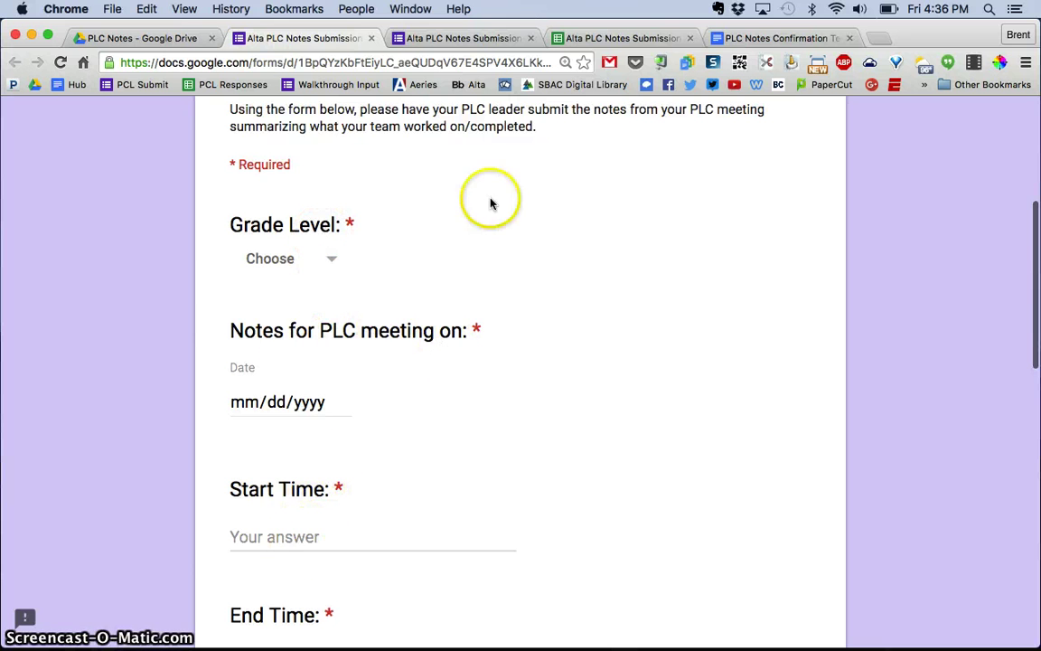
left_click(611, 38)
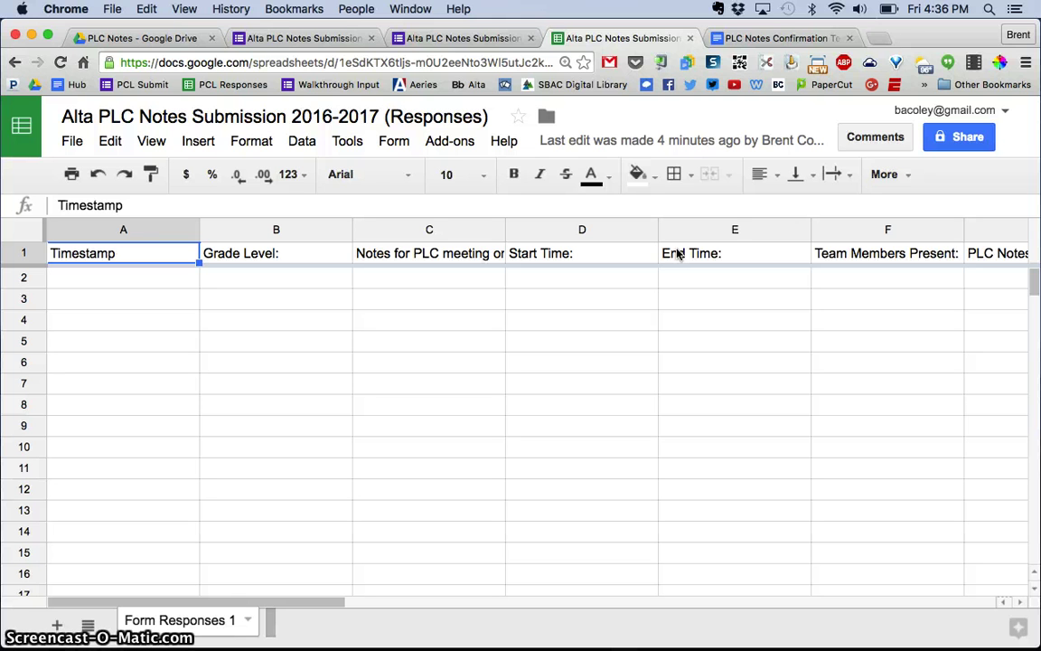
left_click(770, 38)
scroll(648, 314, "up", 1)
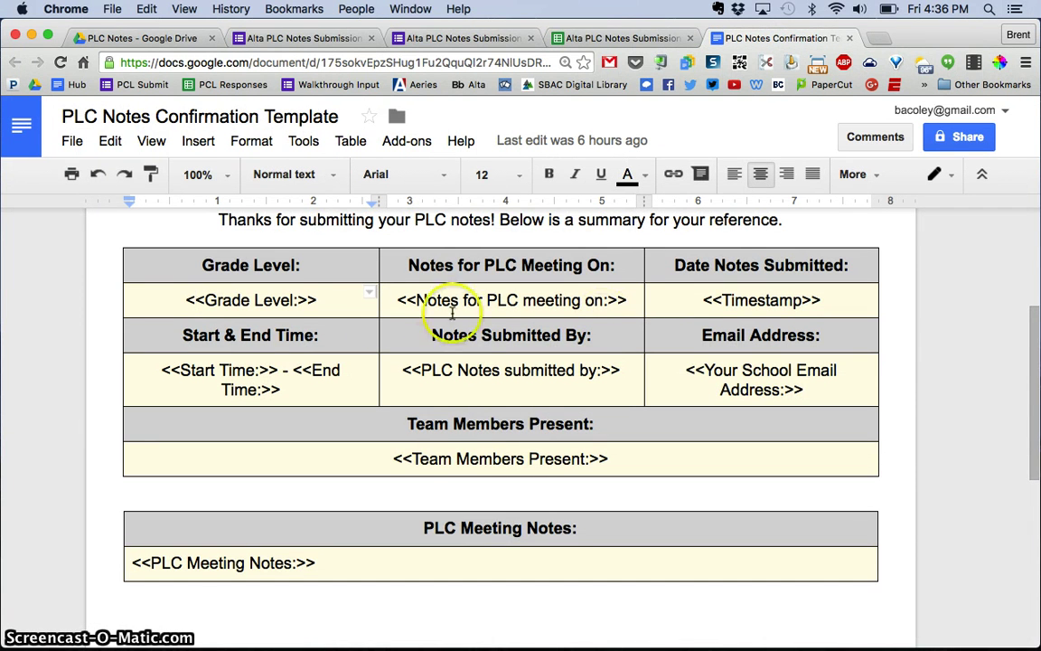
left_click(195, 299)
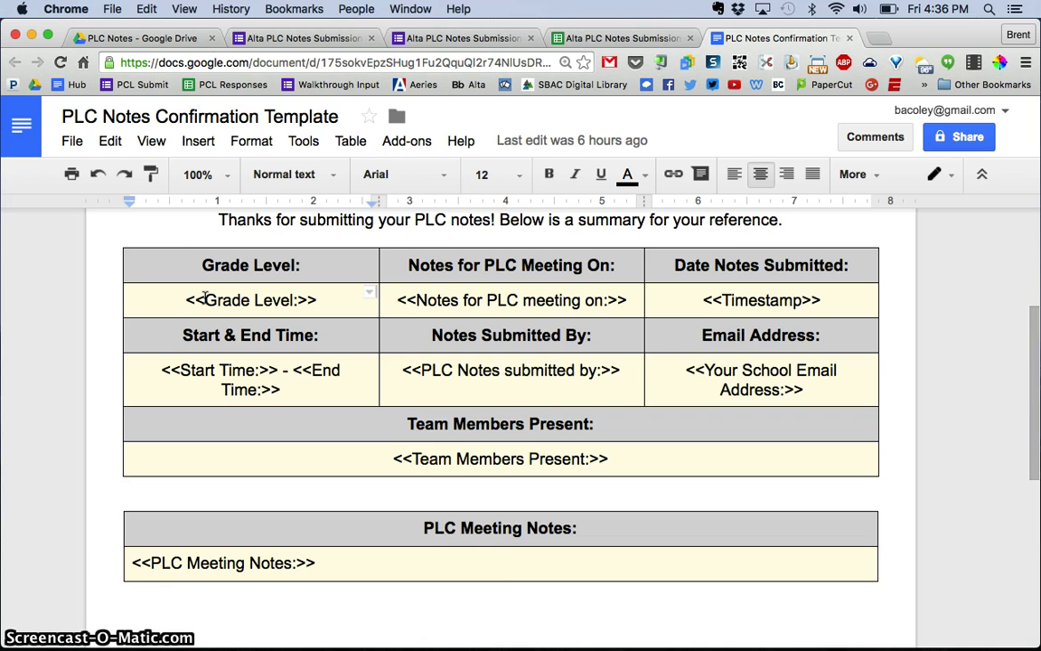
left_click(601, 40)
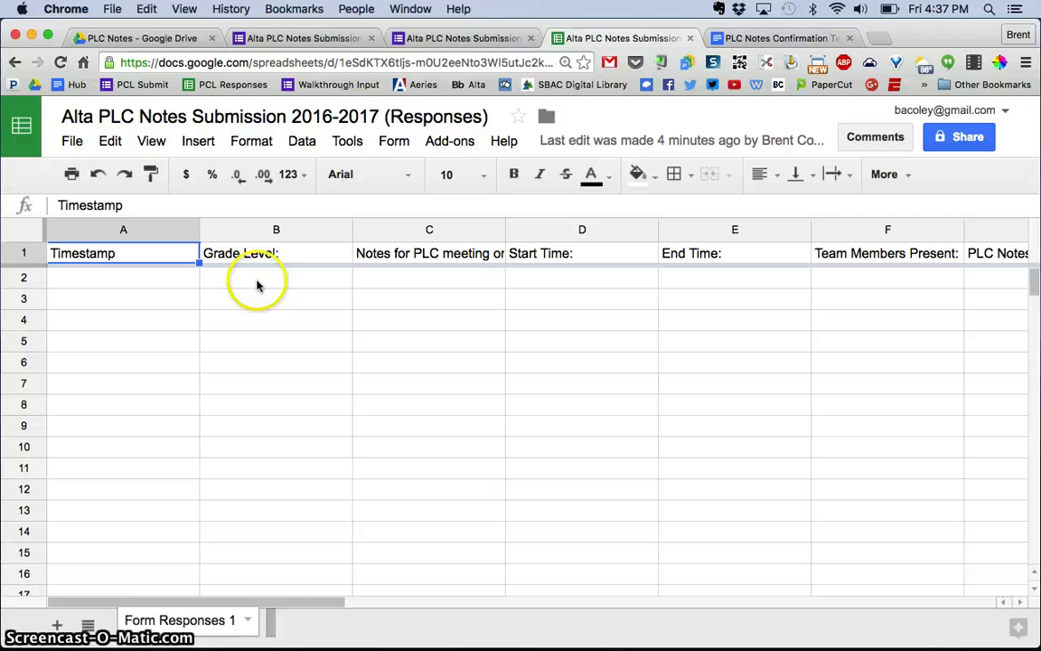
left_click(258, 285)
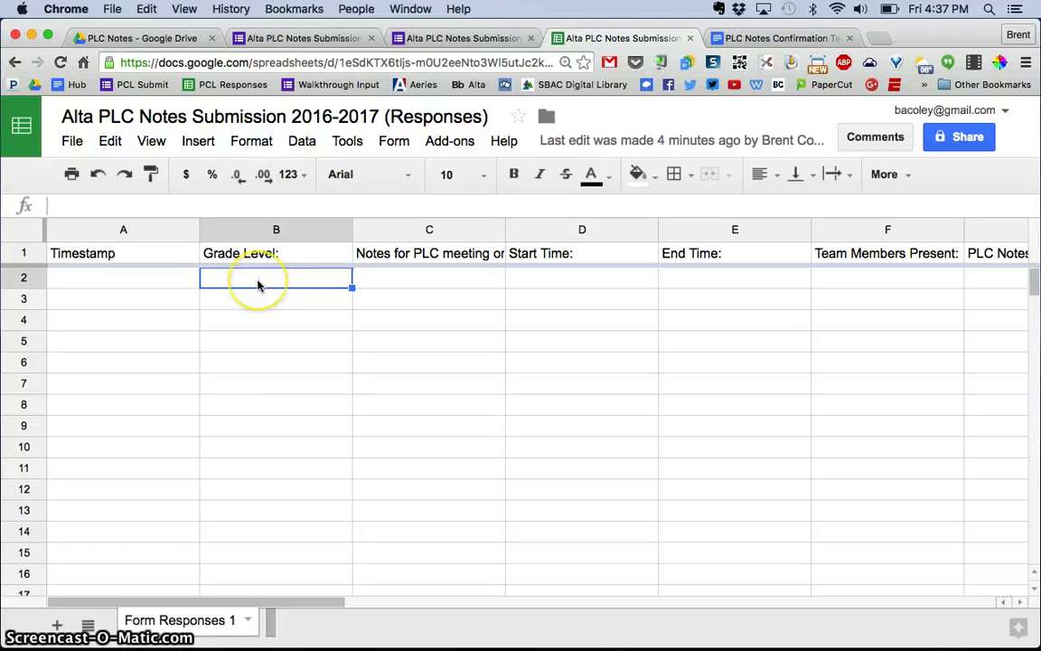
left_click(734, 38)
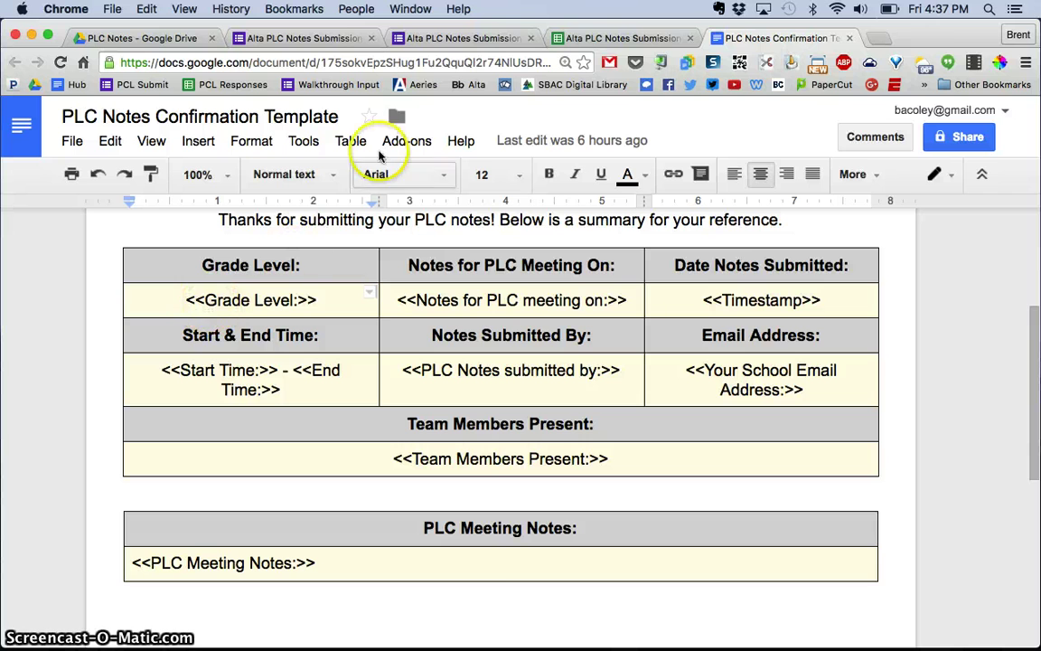
left_click(601, 38)
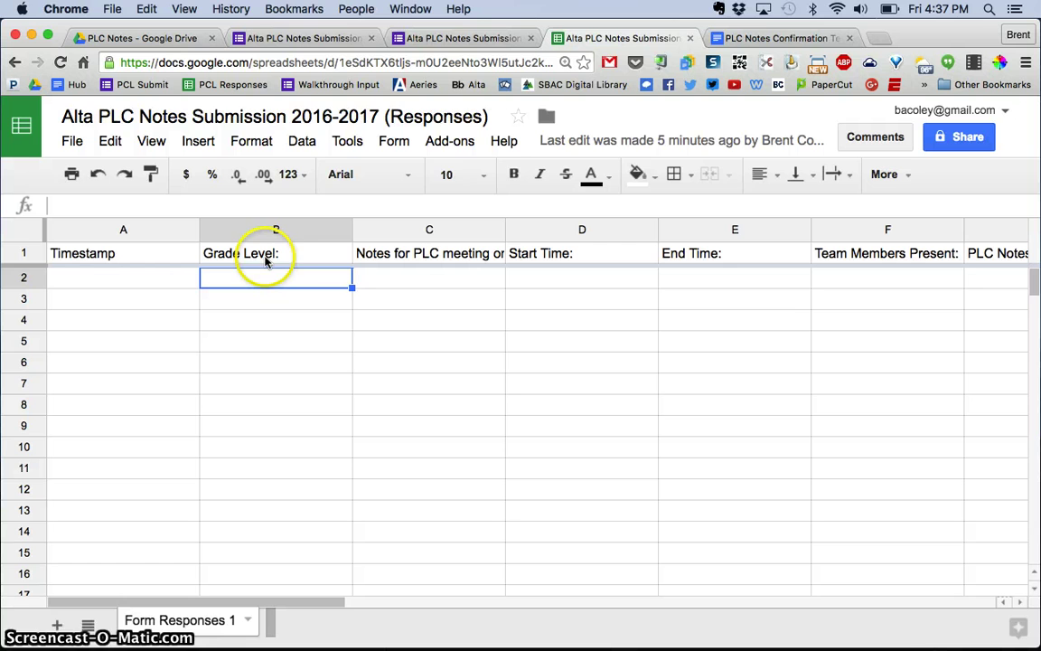
left_click(763, 38)
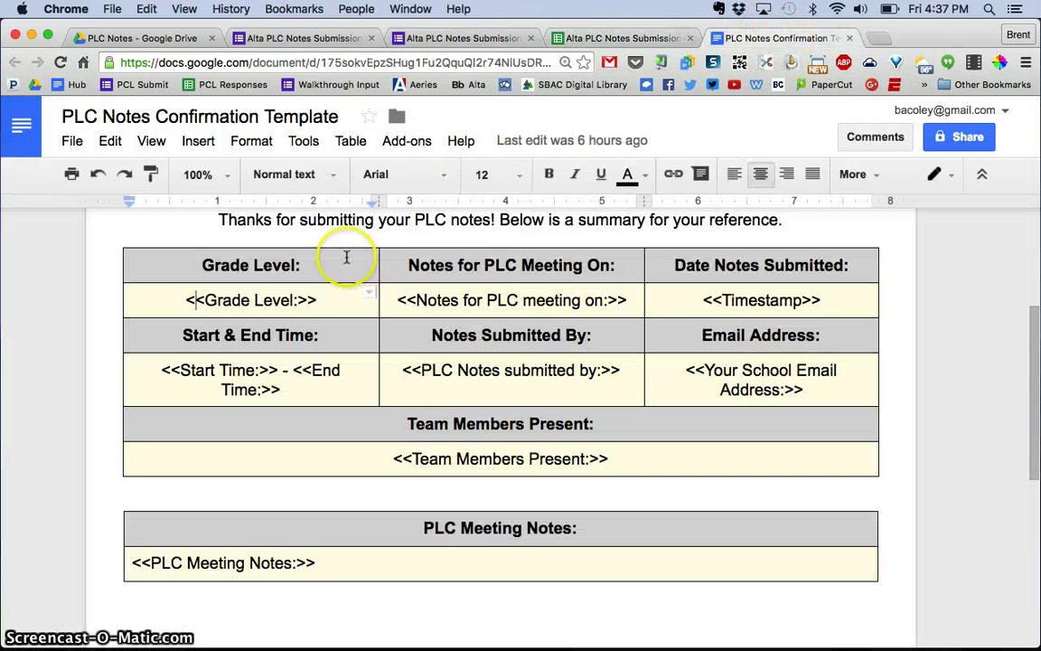
left_click(196, 299)
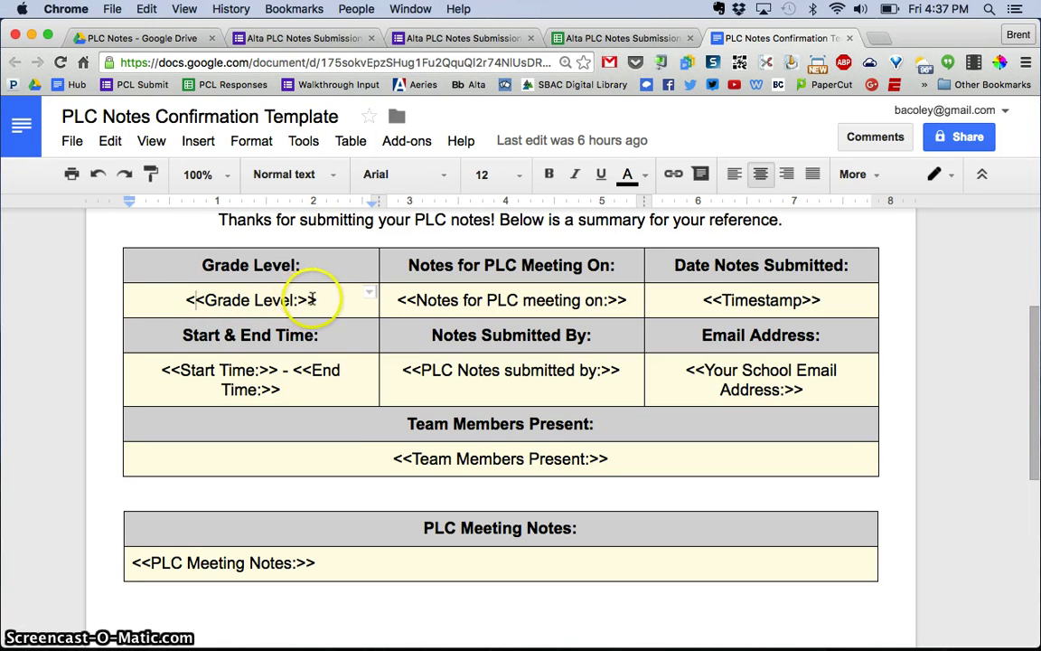
left_click(401, 301)
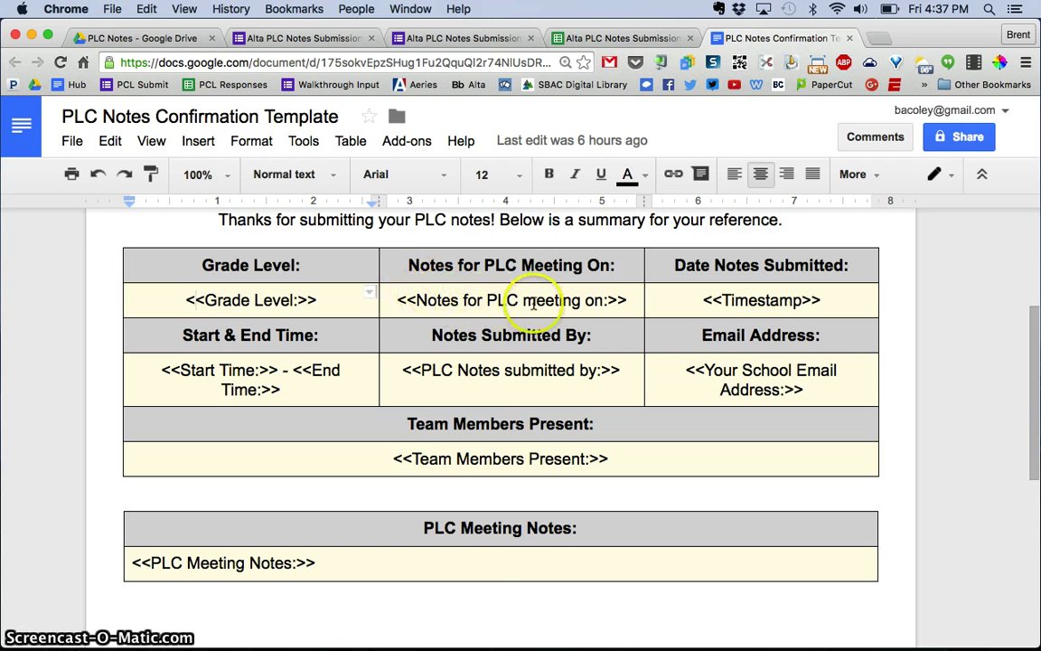
left_click(620, 38)
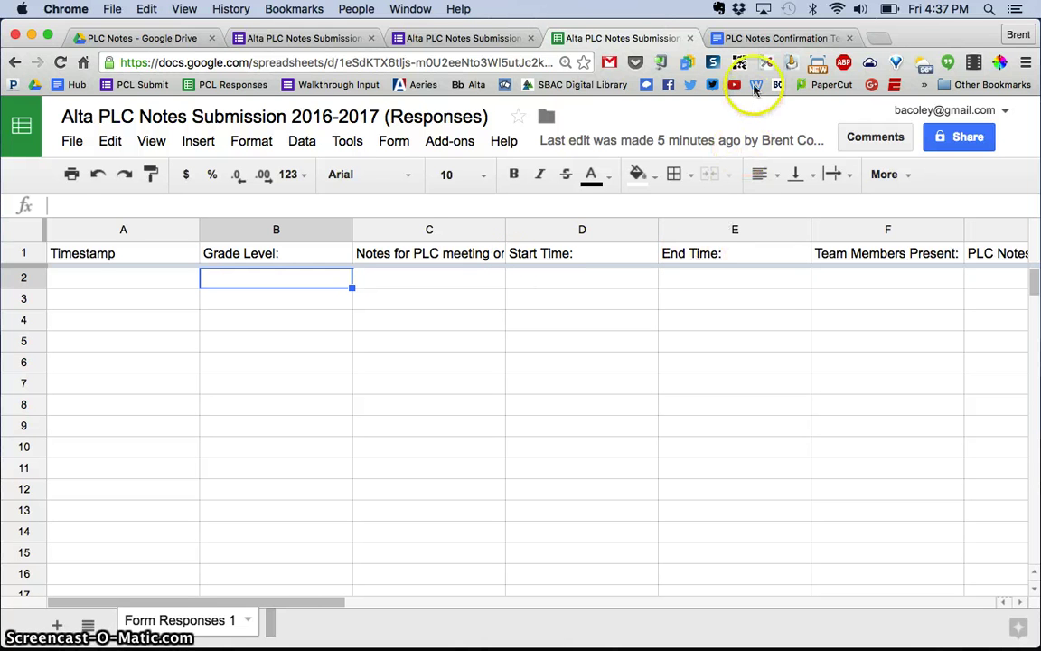
Step: Review the template's logo, PLC Notes heading and merge-tag tables, briefly comparing with the form
left_click(768, 38)
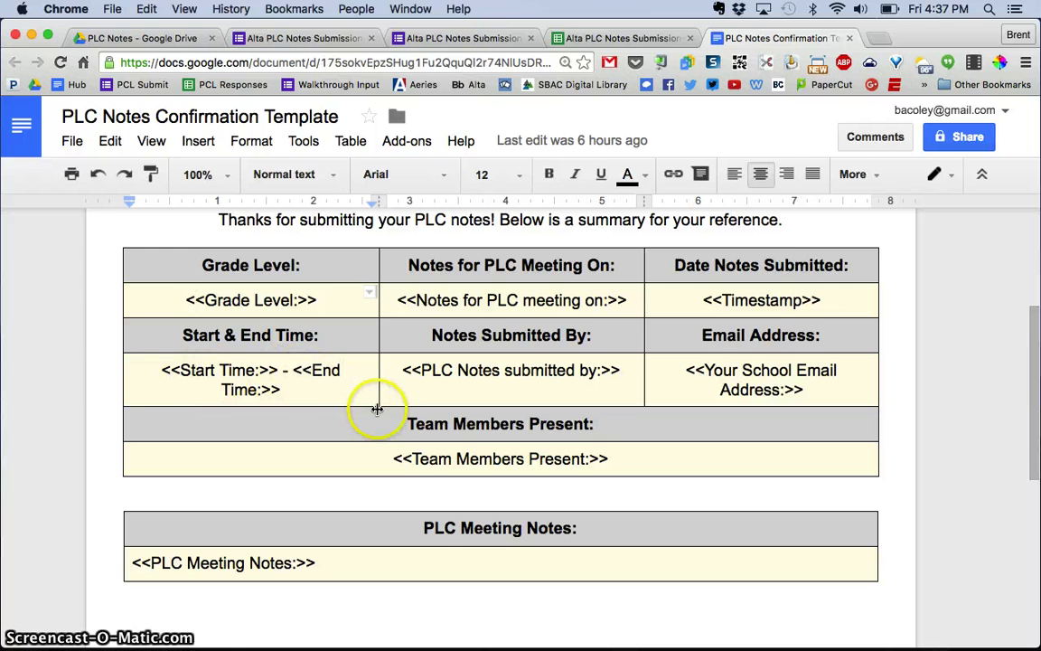
scroll(377, 409, "up", 3)
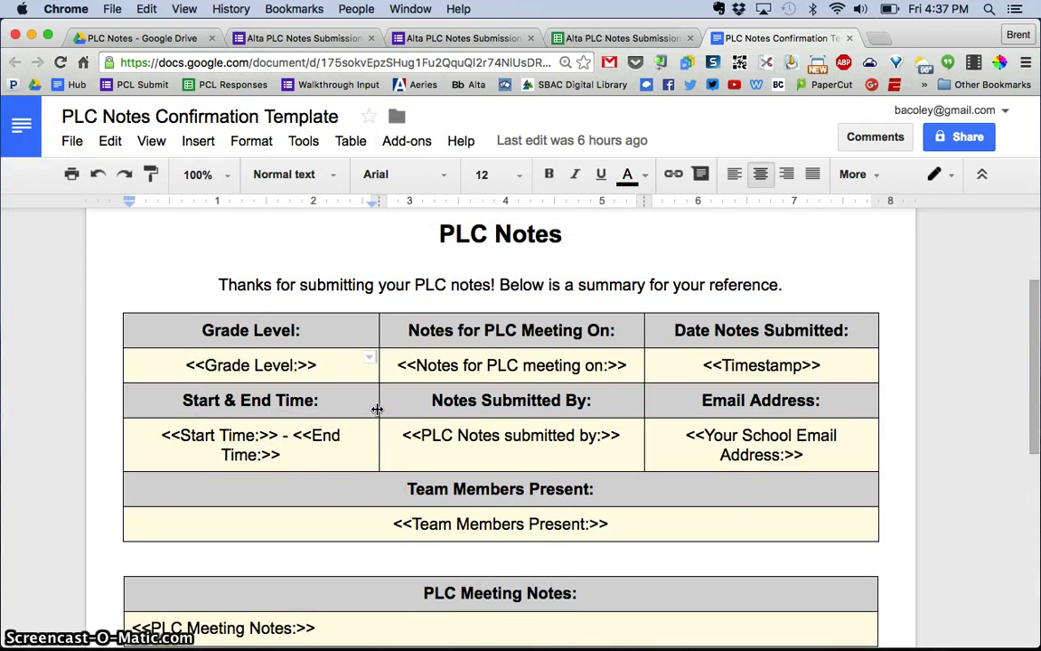
scroll(376, 408, "up", 3)
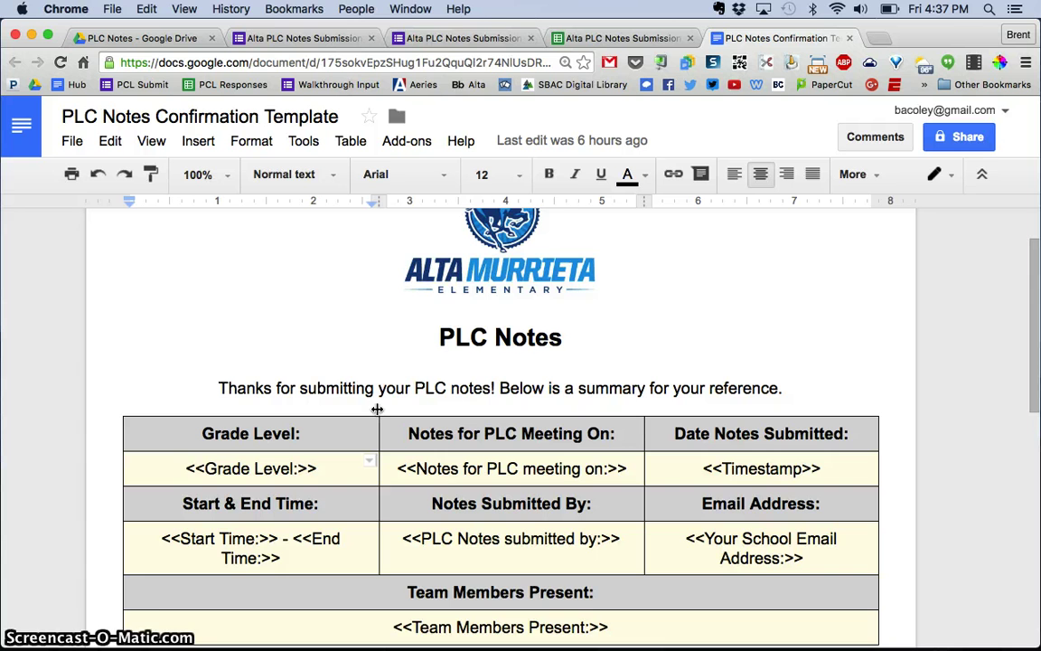
scroll(377, 409, "down", 3)
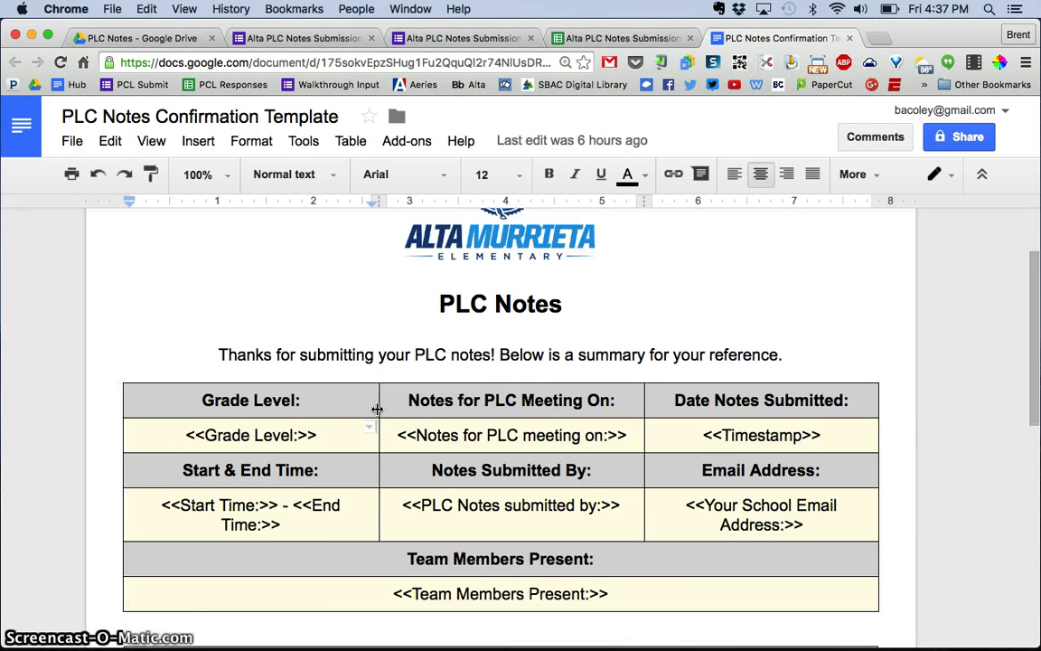
scroll(377, 409, "down", 1)
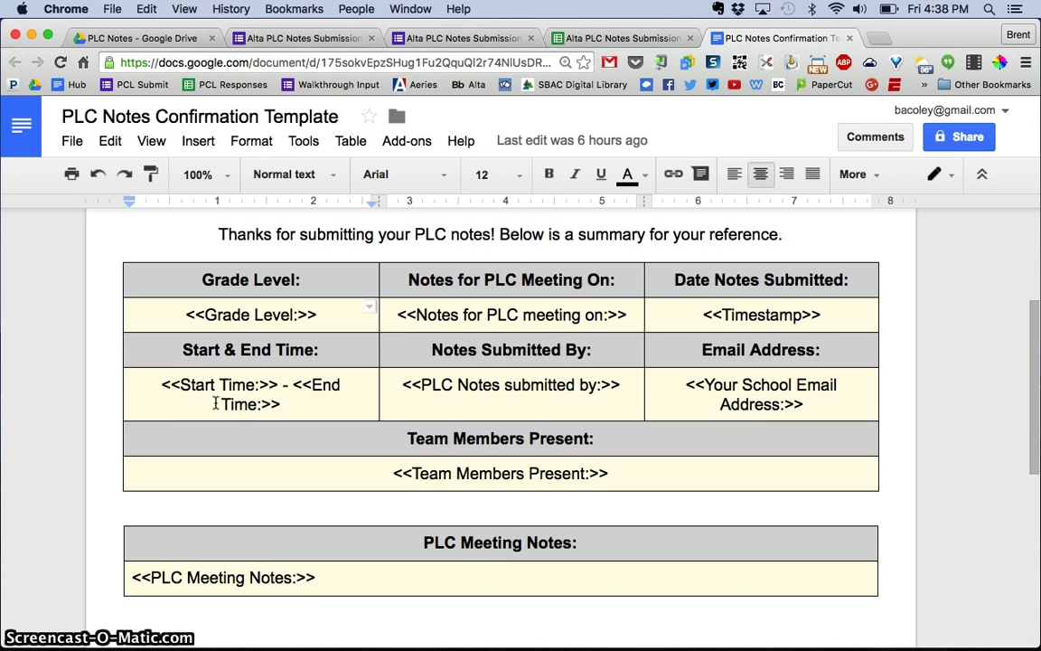
scroll(215, 403, "up", 1)
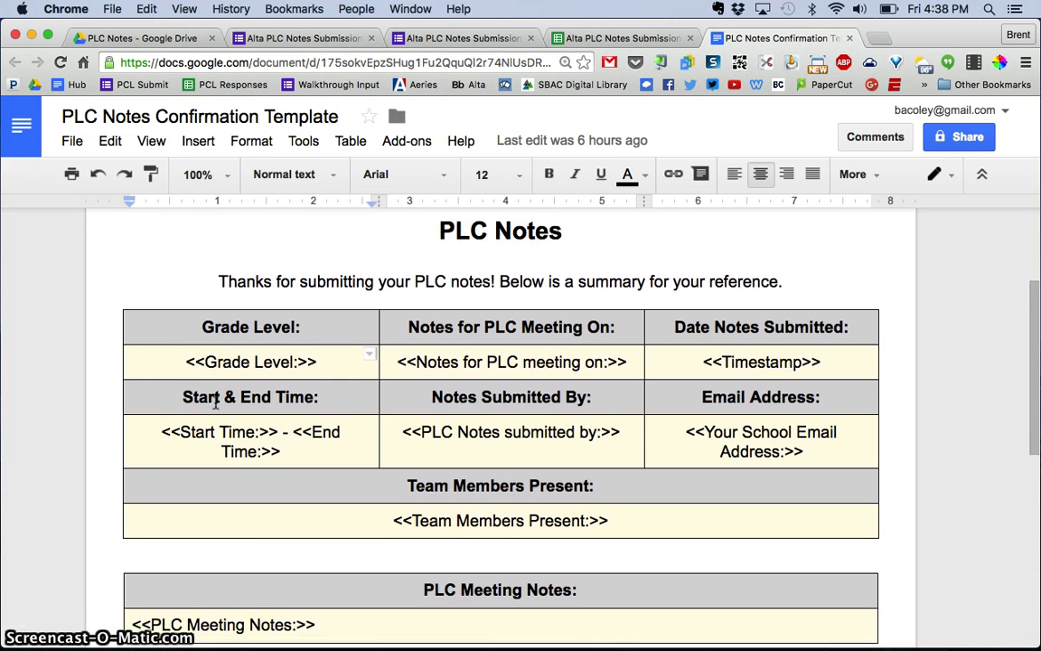
left_click(280, 38)
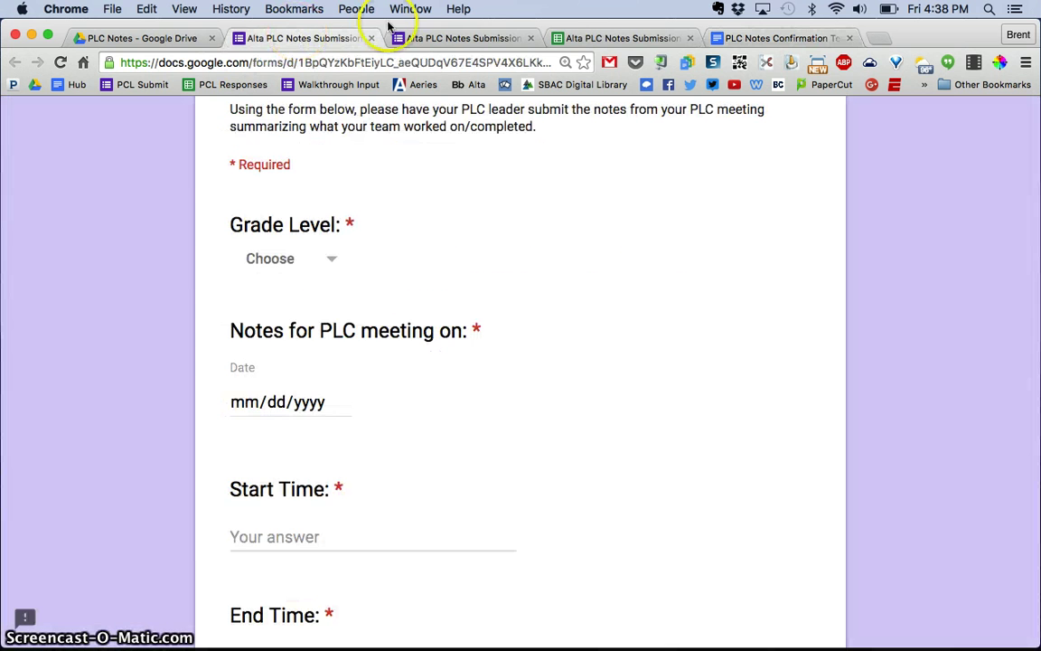
left_click(762, 40)
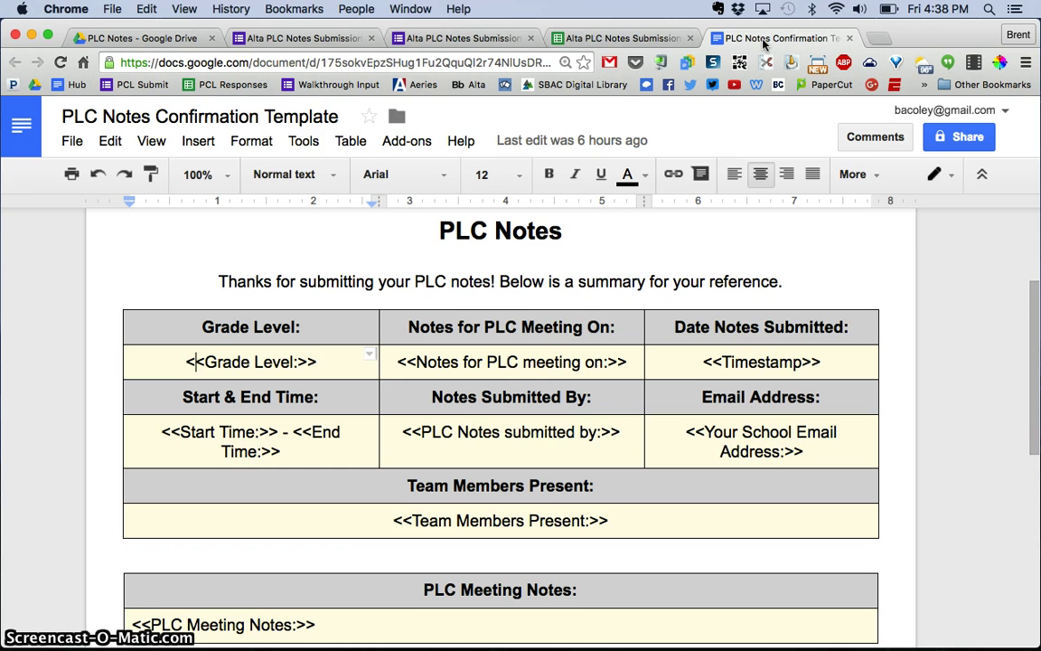
Step: Check the Add-ons menu and a store search for 'autocrat' to confirm autoCrat is already installed
left_click(619, 36)
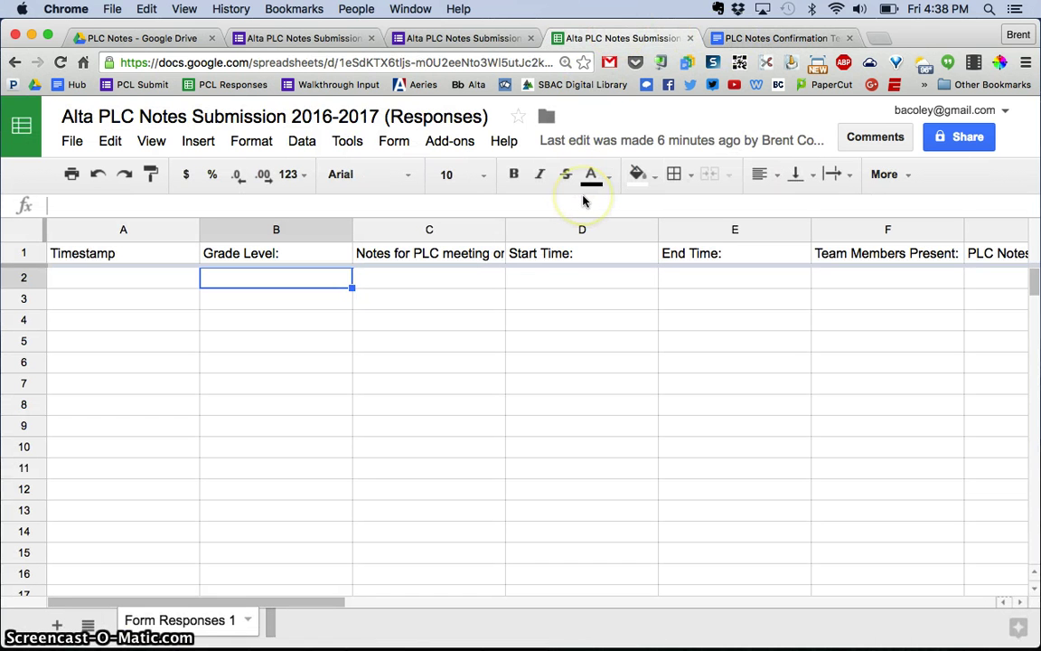
left_click(452, 143)
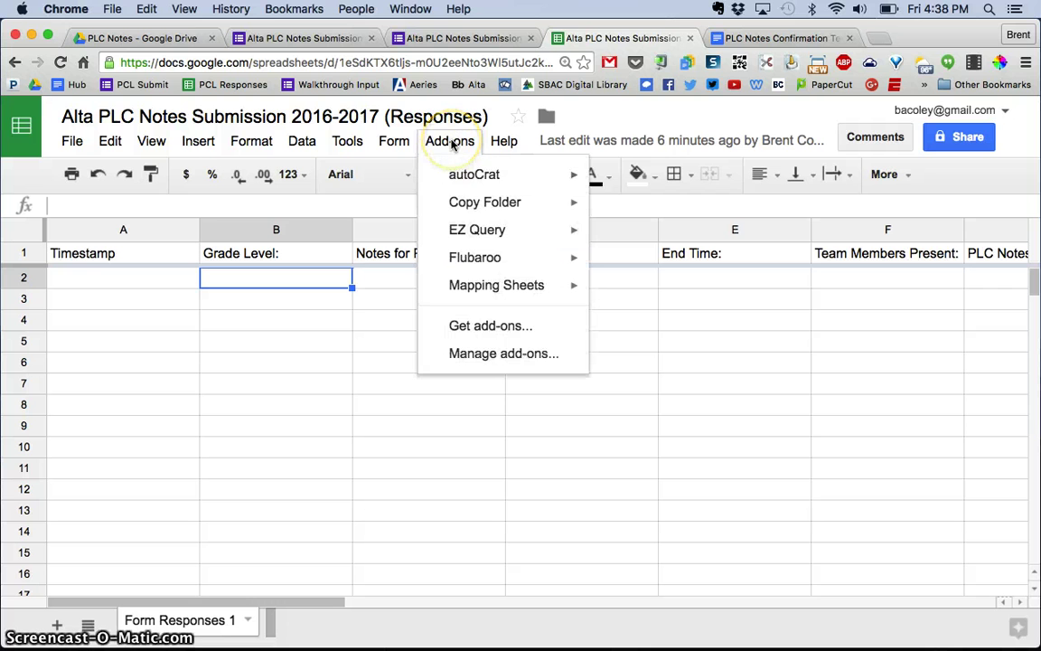
left_click(461, 173)
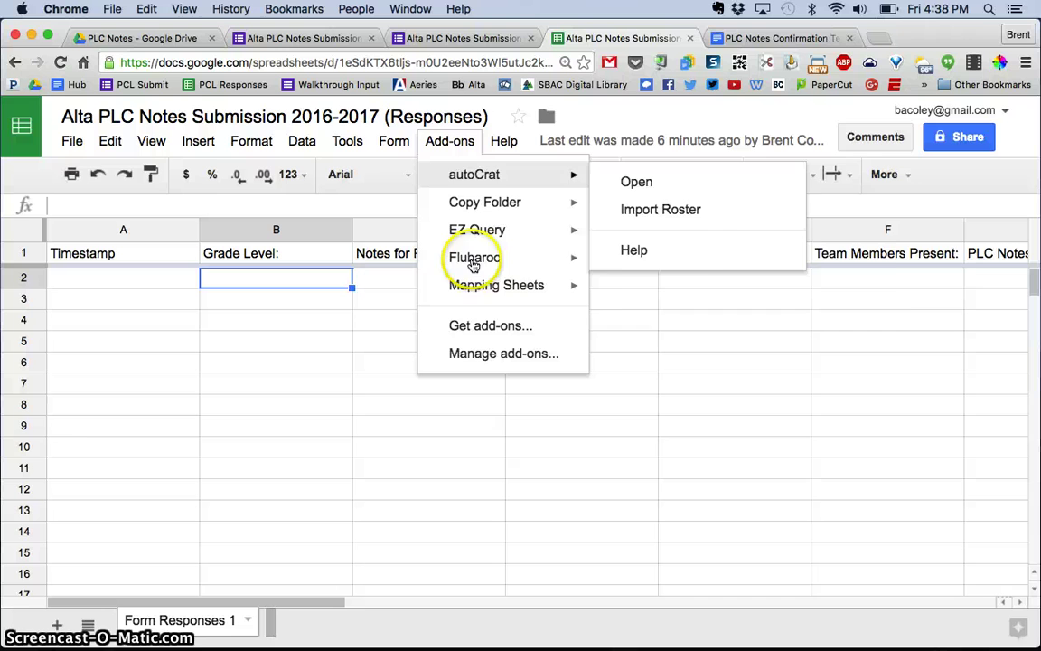
left_click(470, 325)
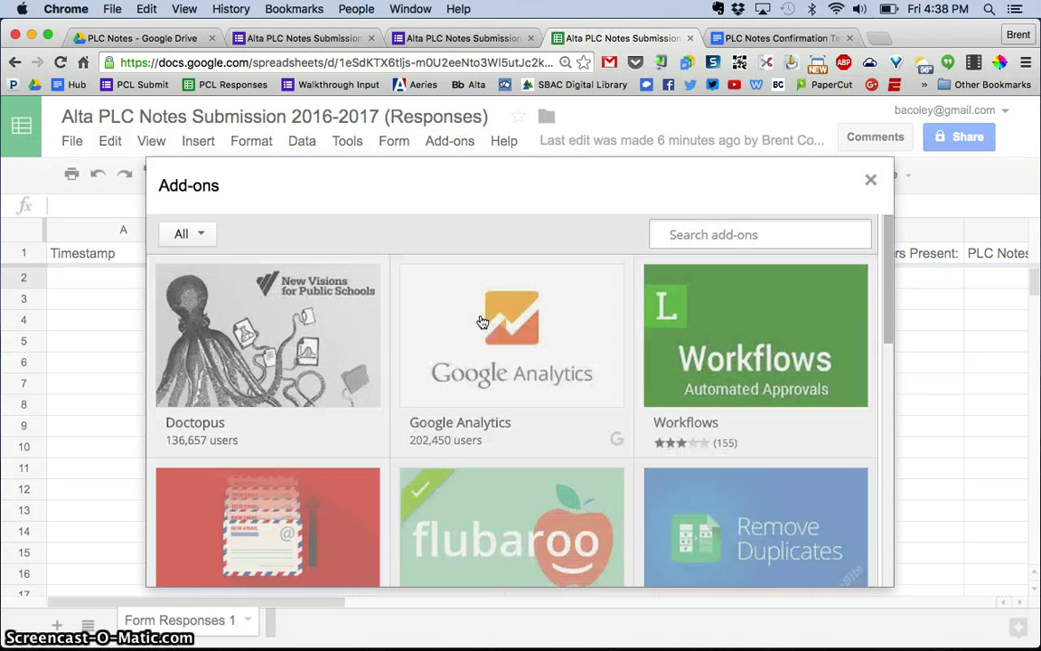
left_click(714, 241)
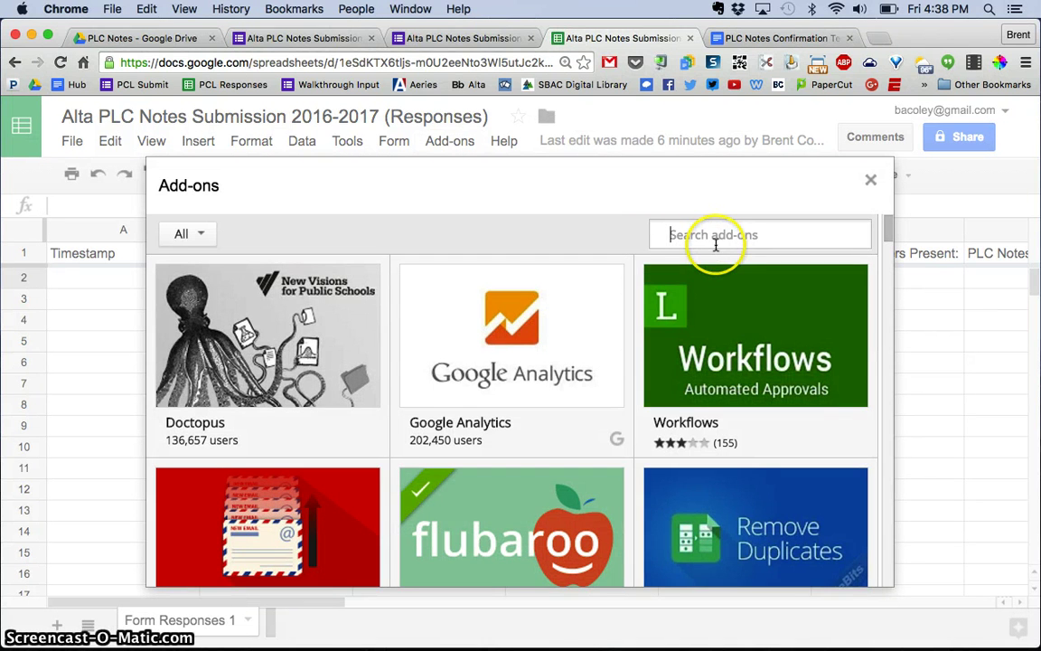
type("autocra")
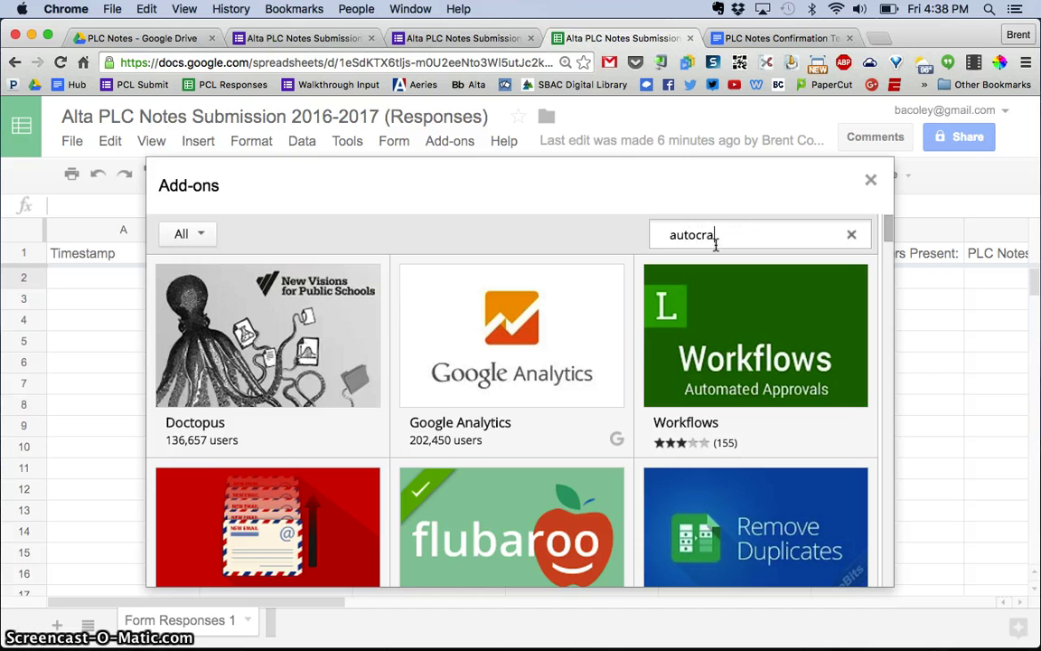
type("t")
key("Return")
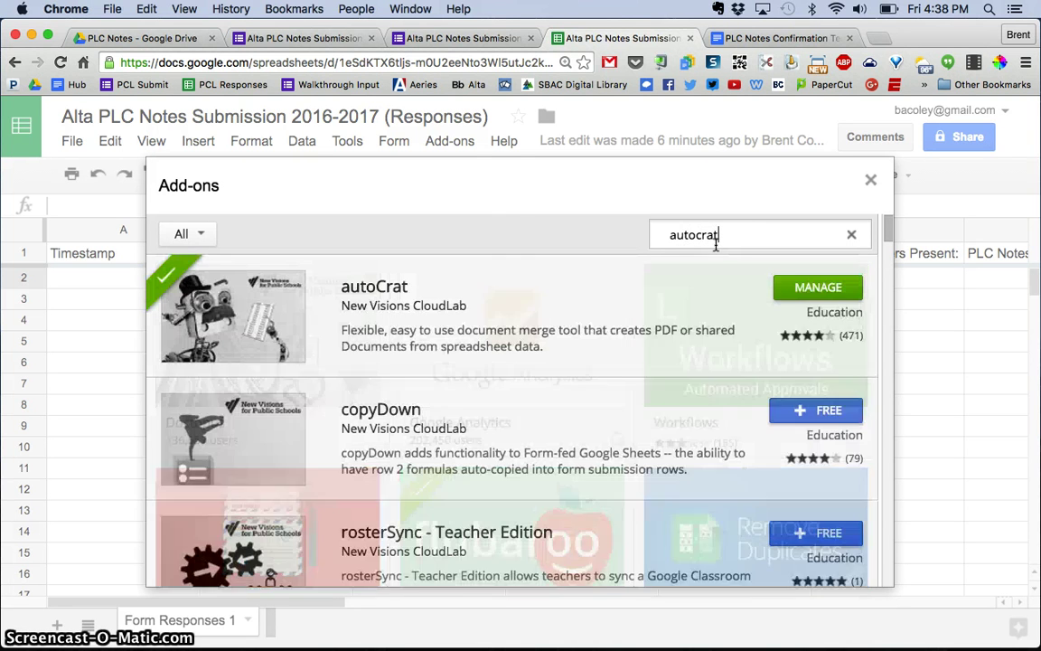
left_click(451, 307)
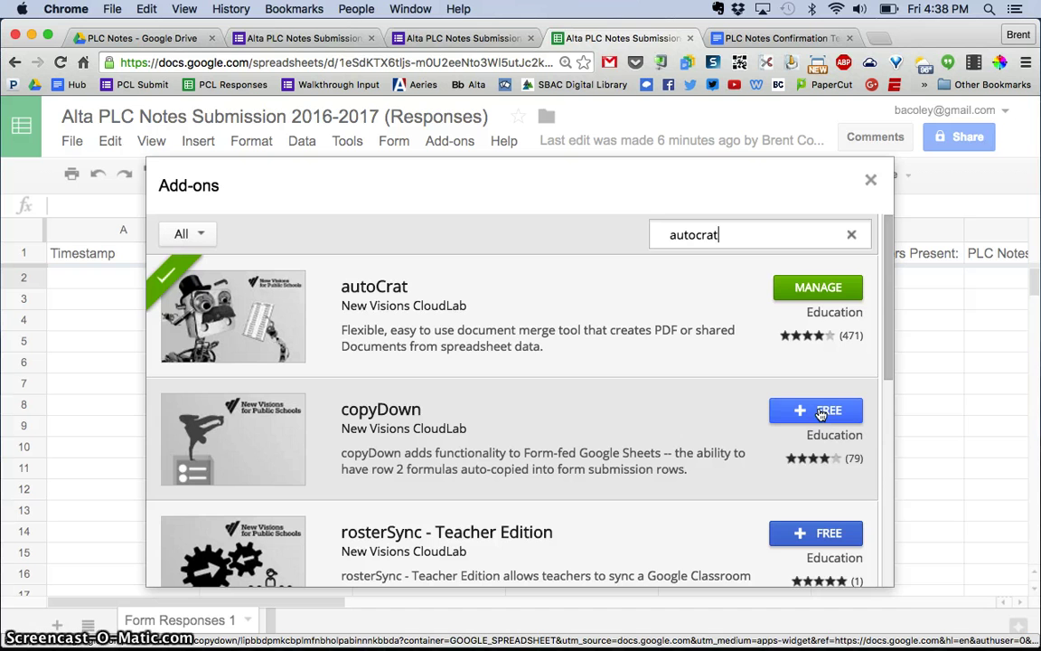
Step: Close the add-on store and launch autoCrat from the Add-ons menu
left_click(870, 180)
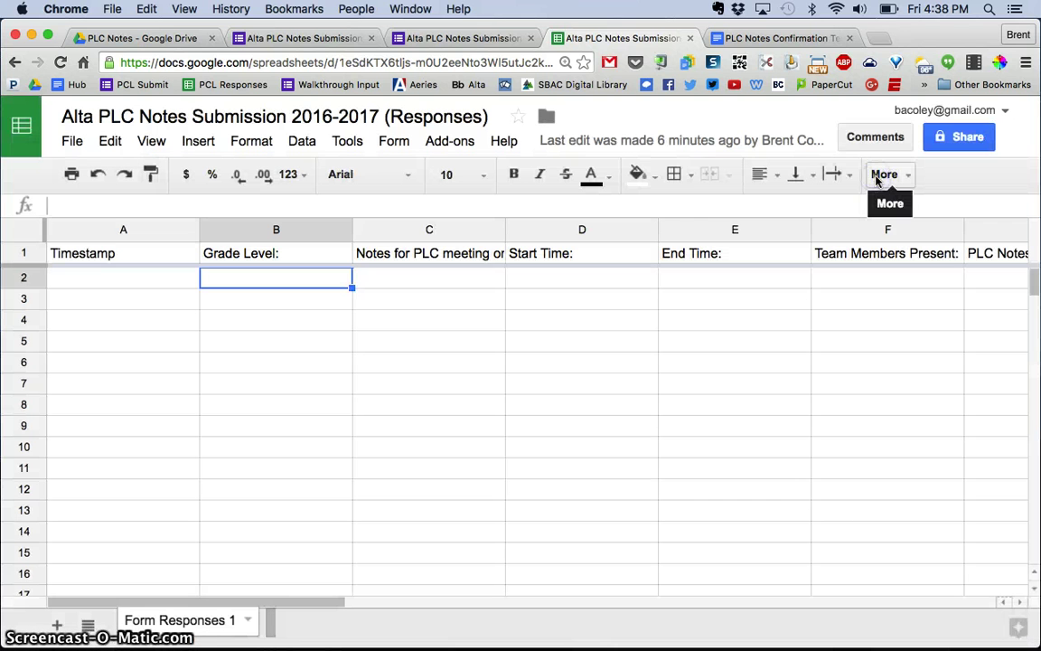
left_click(448, 143)
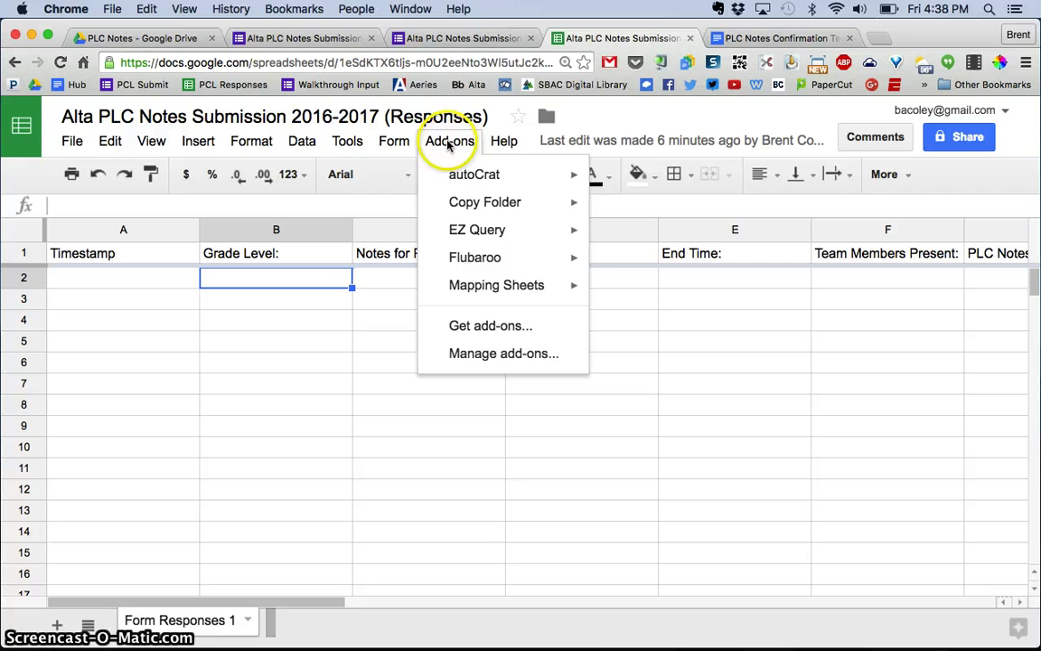
mouse_move(453, 177)
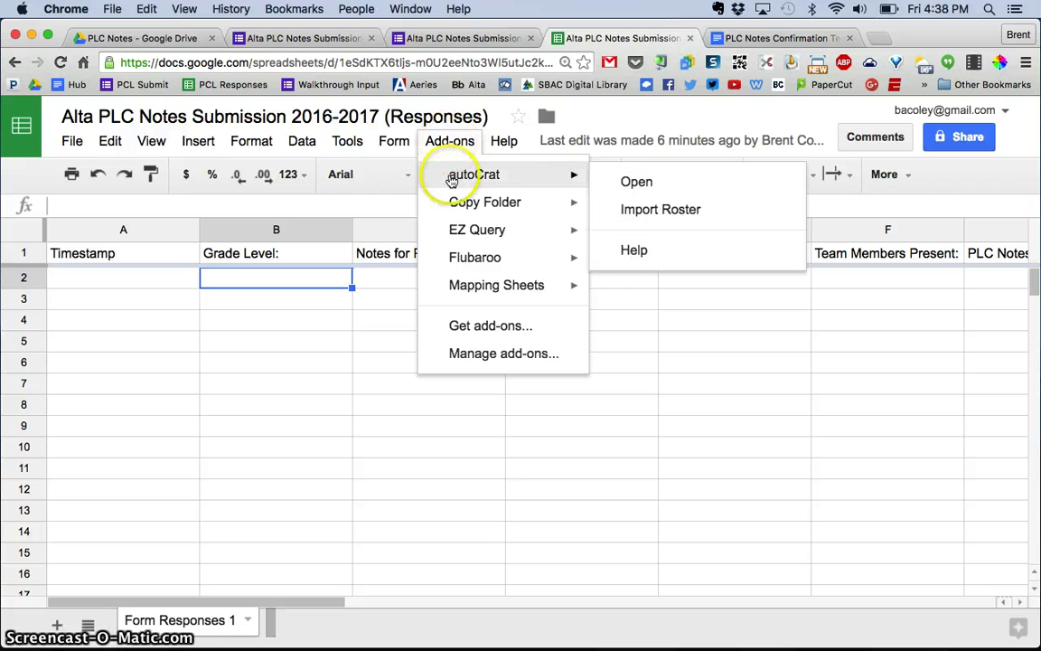
left_click(630, 183)
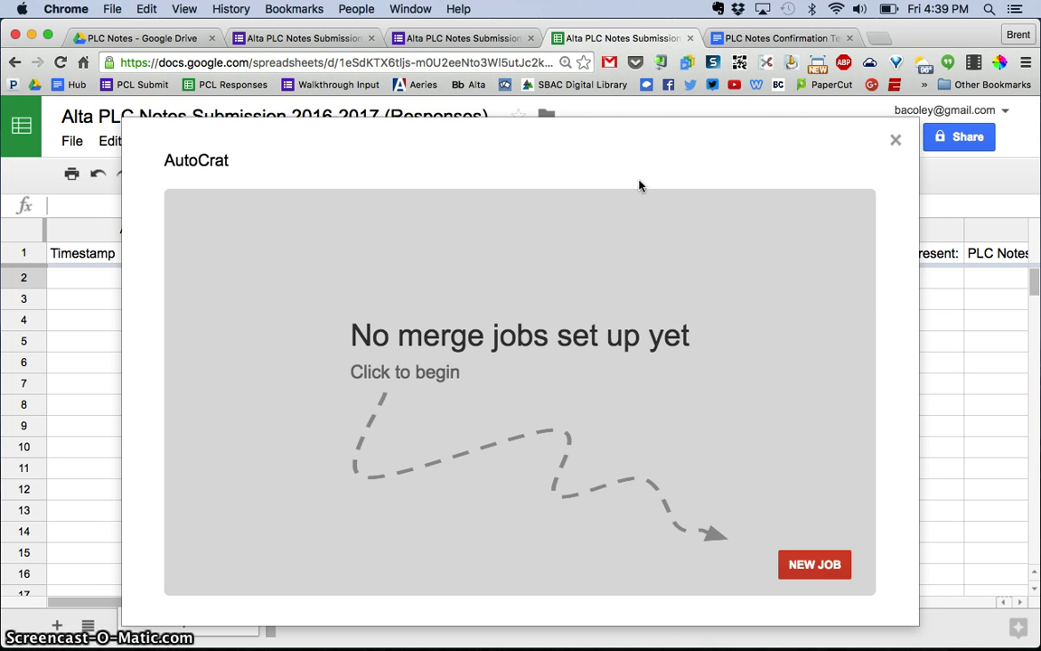
Step: Create a new merge job named 'PLC Notes Merge' and advance to template selection
left_click(804, 562)
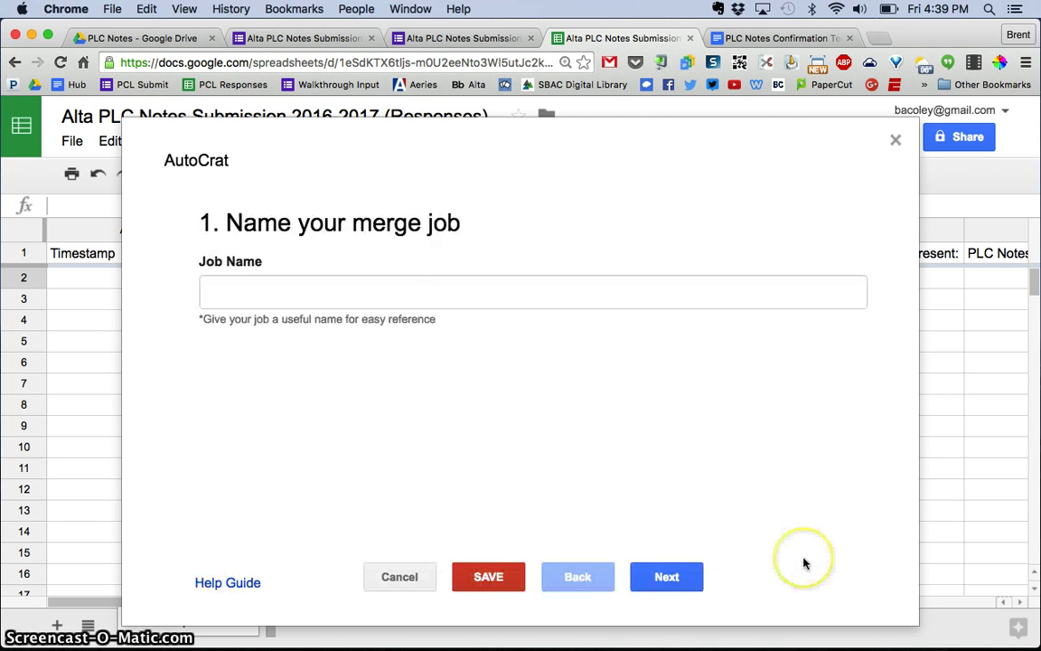
left_click(438, 292)
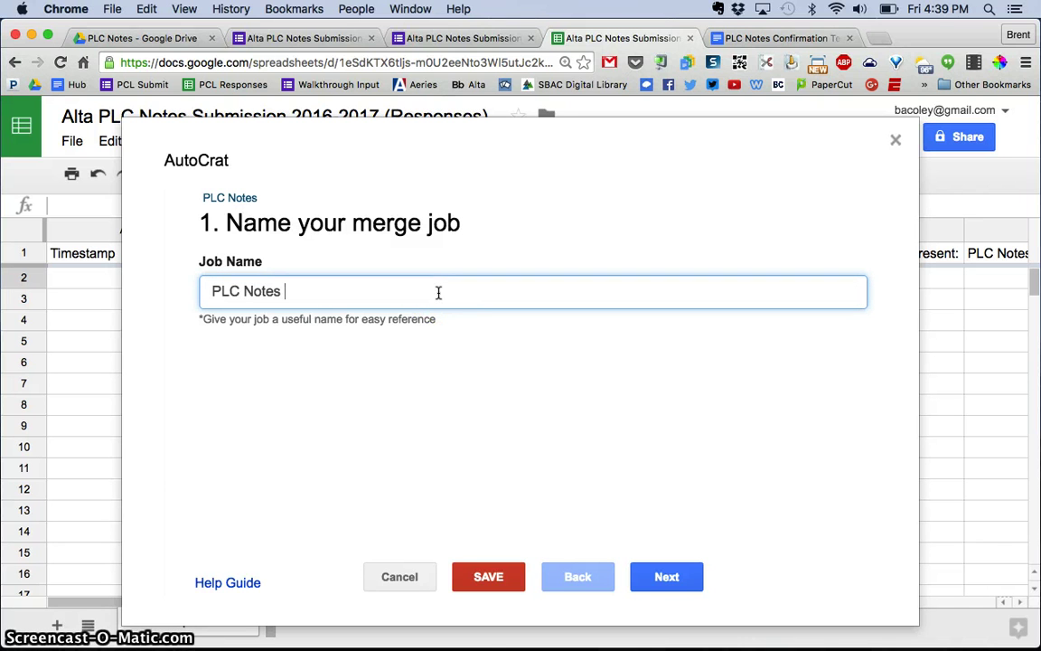
left_click(443, 291)
left_click(569, 346)
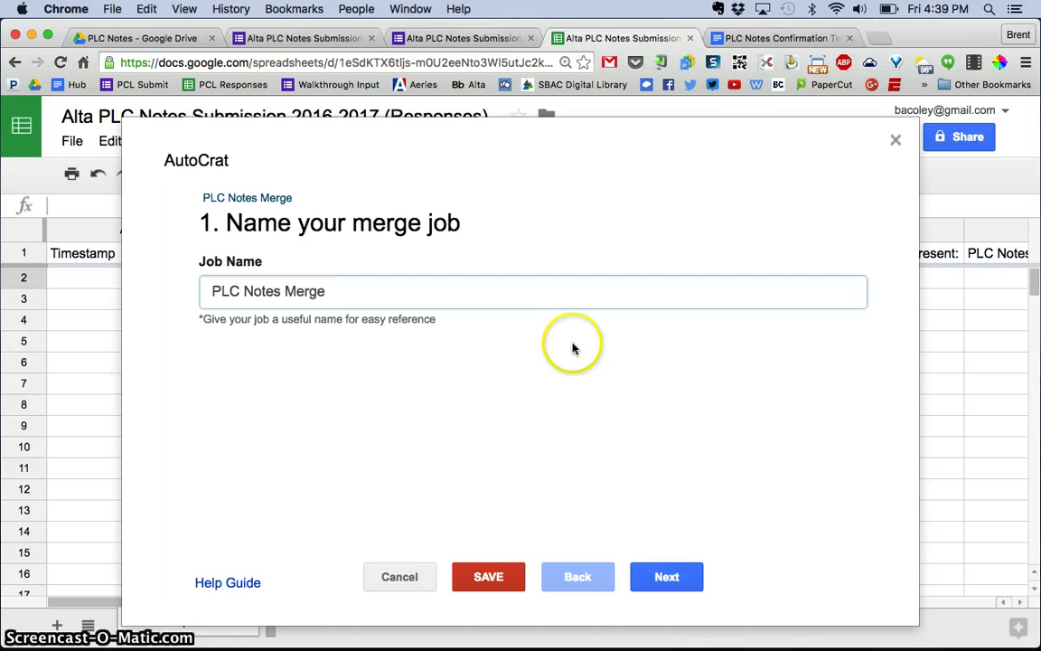
left_click(480, 288)
left_click(481, 287)
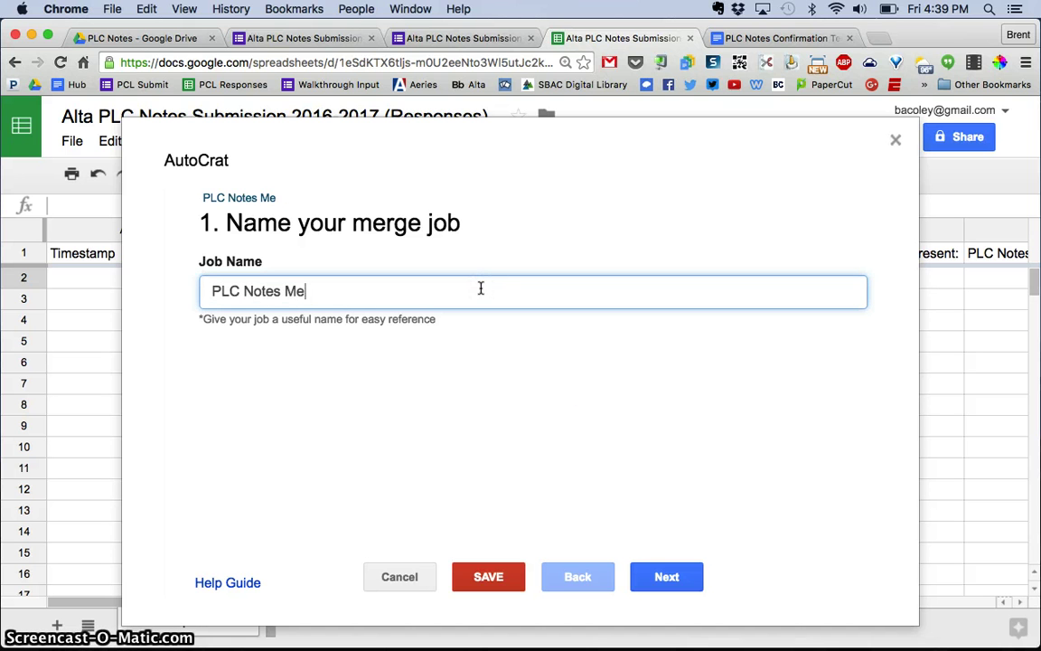
left_click(530, 391)
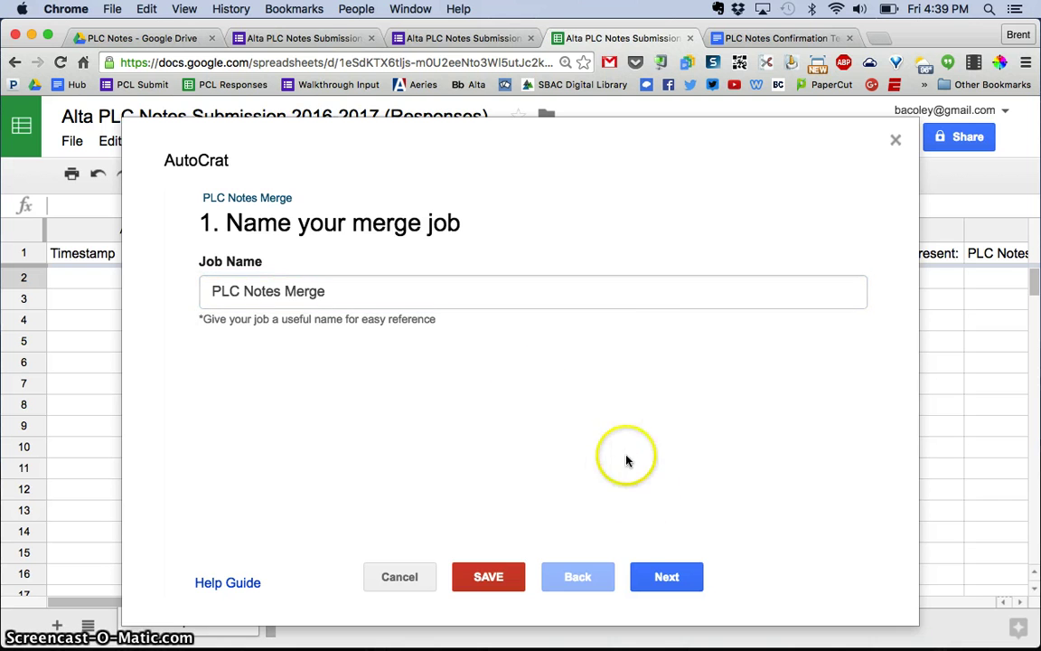
left_click(666, 569)
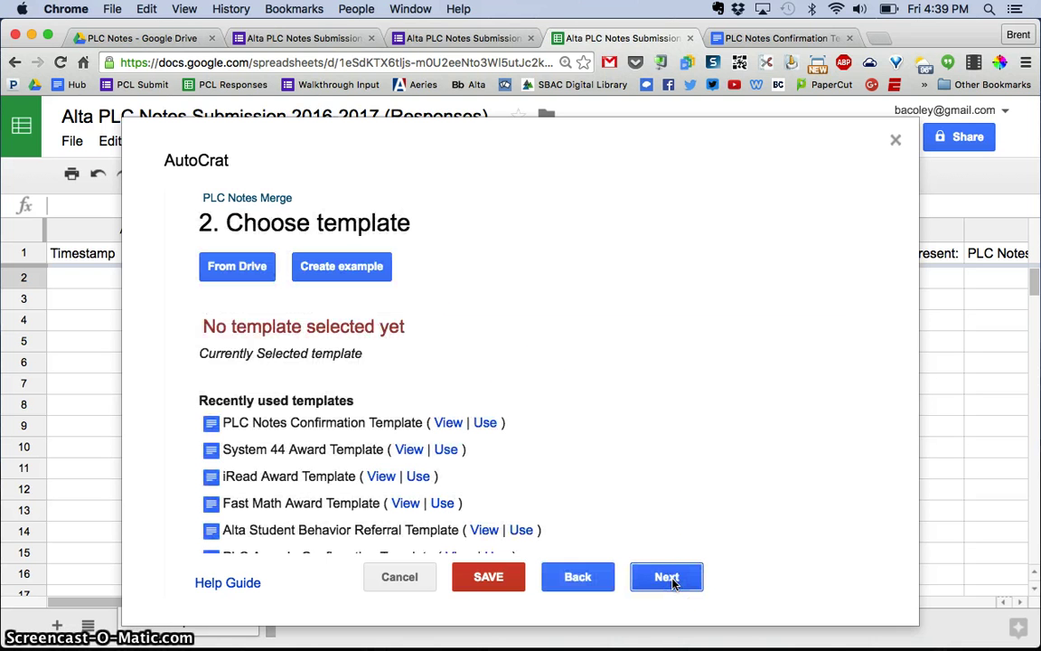
Step: Select PLC Notes Confirmation Template from Drive, found by searching 'plc notes template', as the merge template
left_click(603, 432)
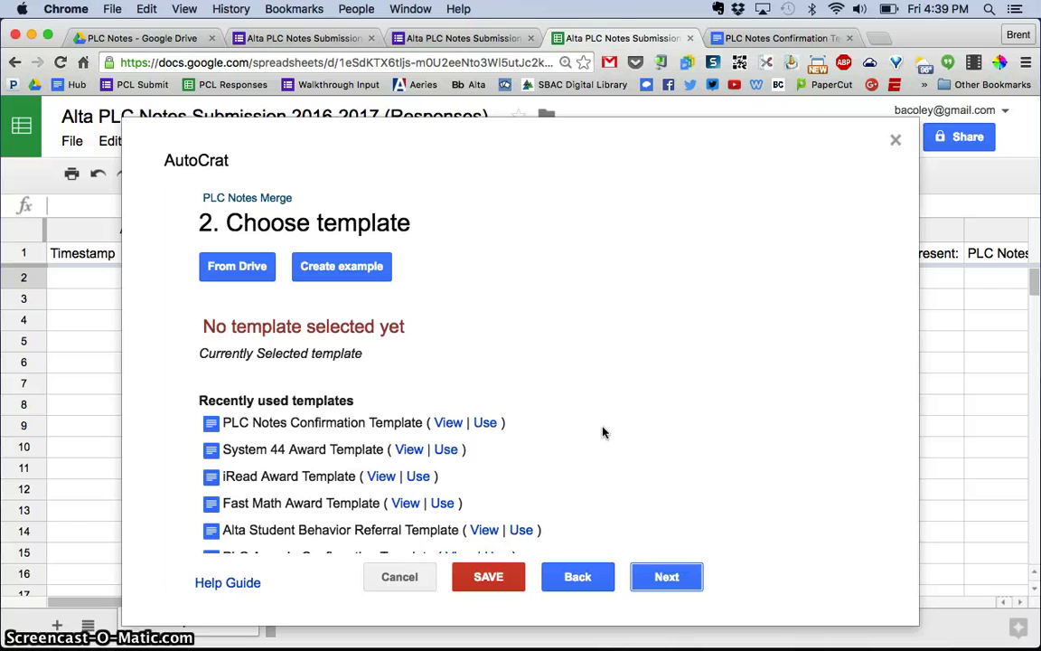
left_click(779, 38)
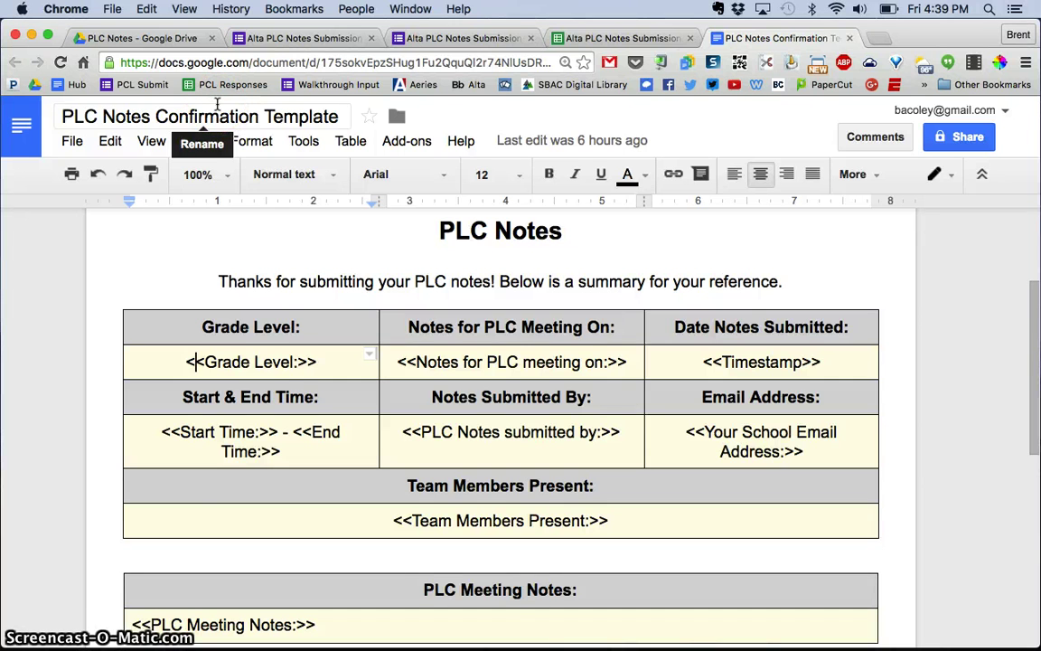
left_click(598, 38)
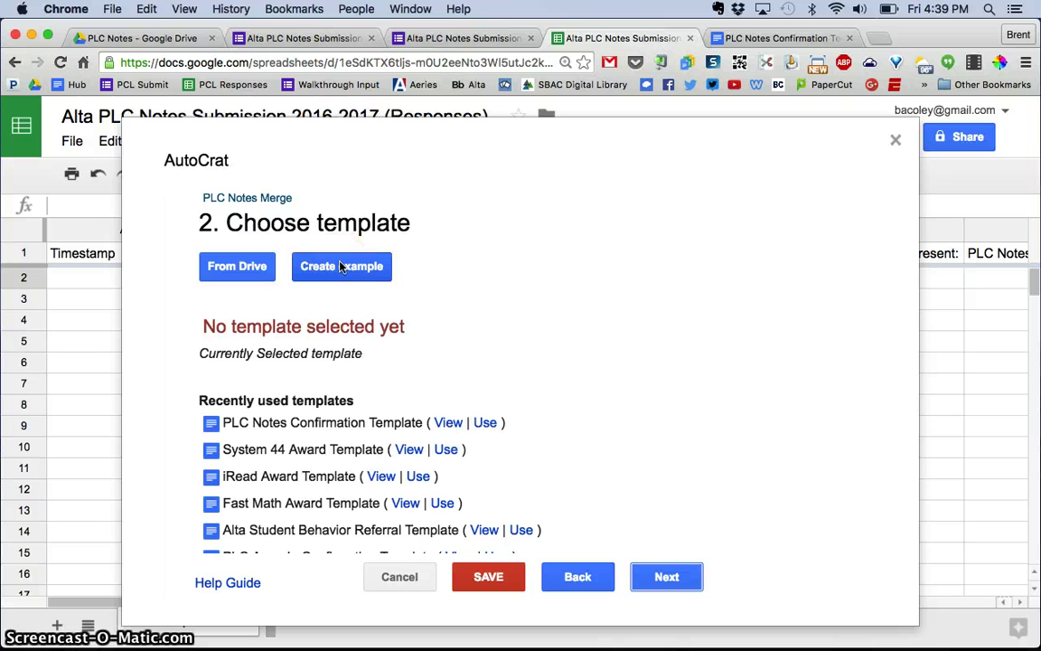
left_click(244, 264)
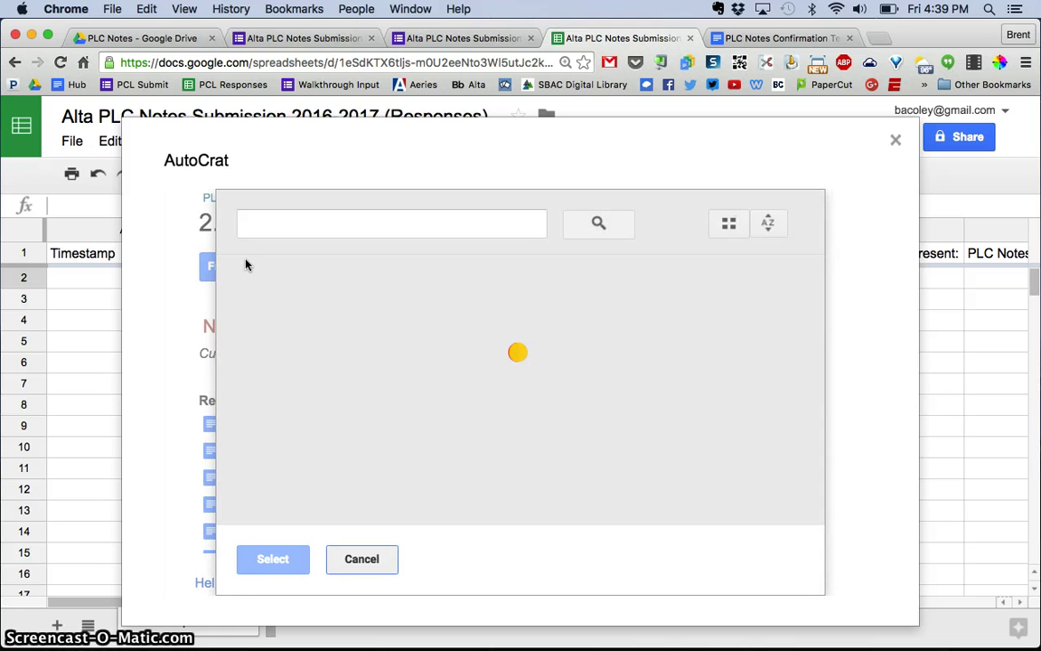
left_click(327, 225)
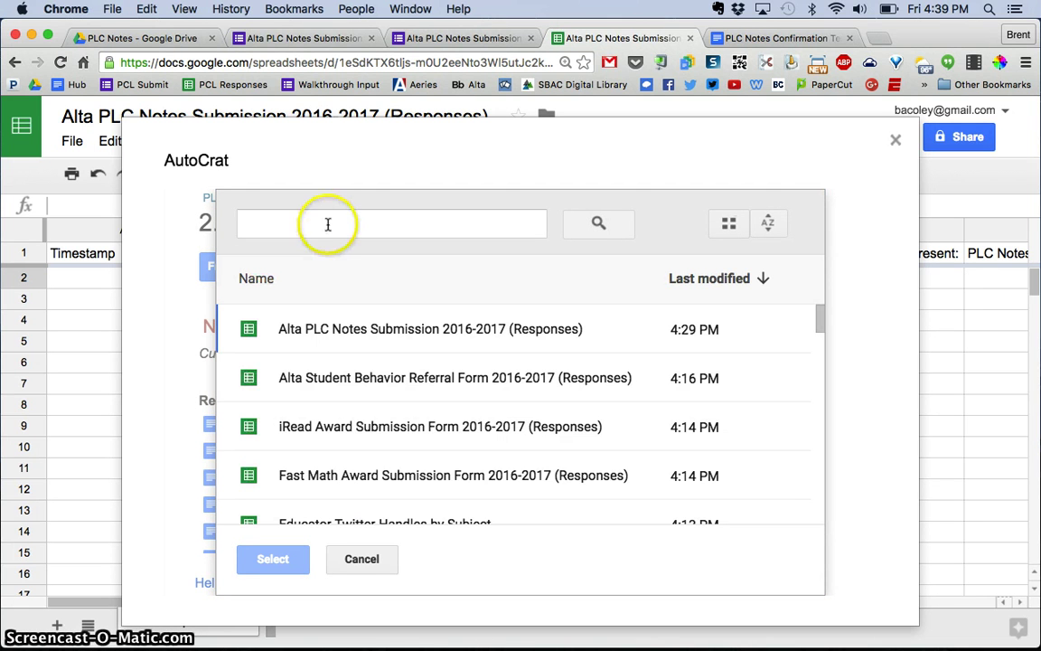
type("plc not")
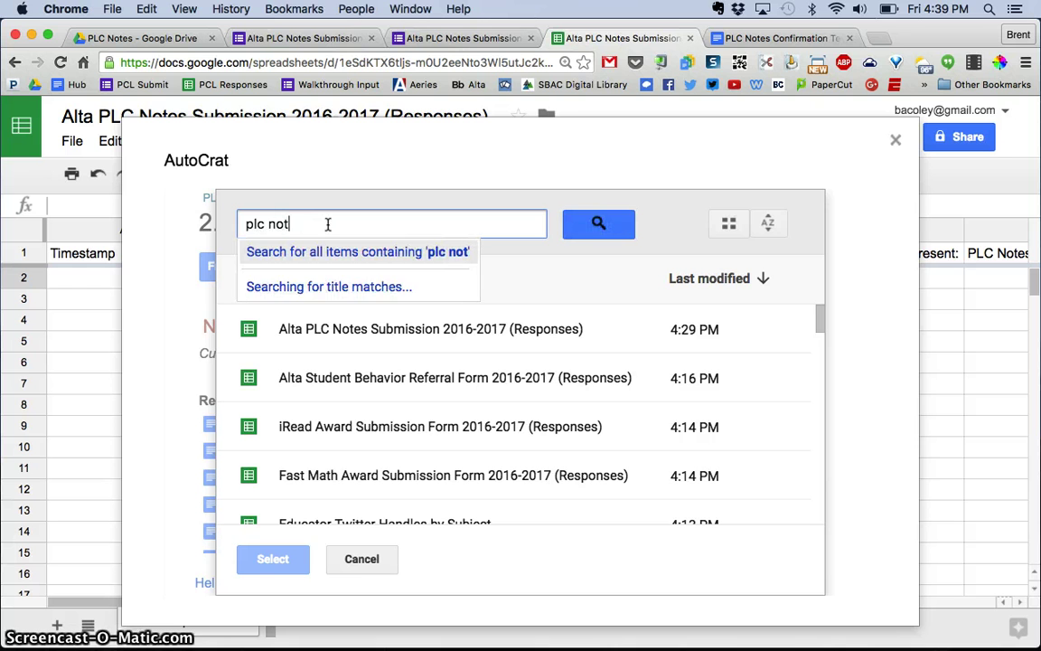
type("es template")
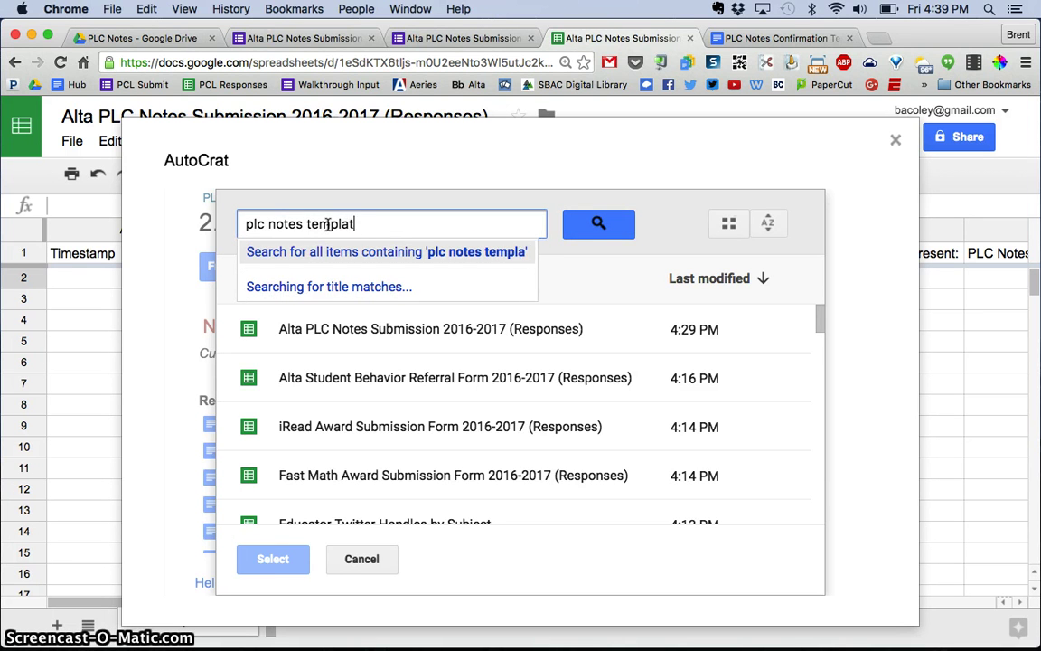
key("Return")
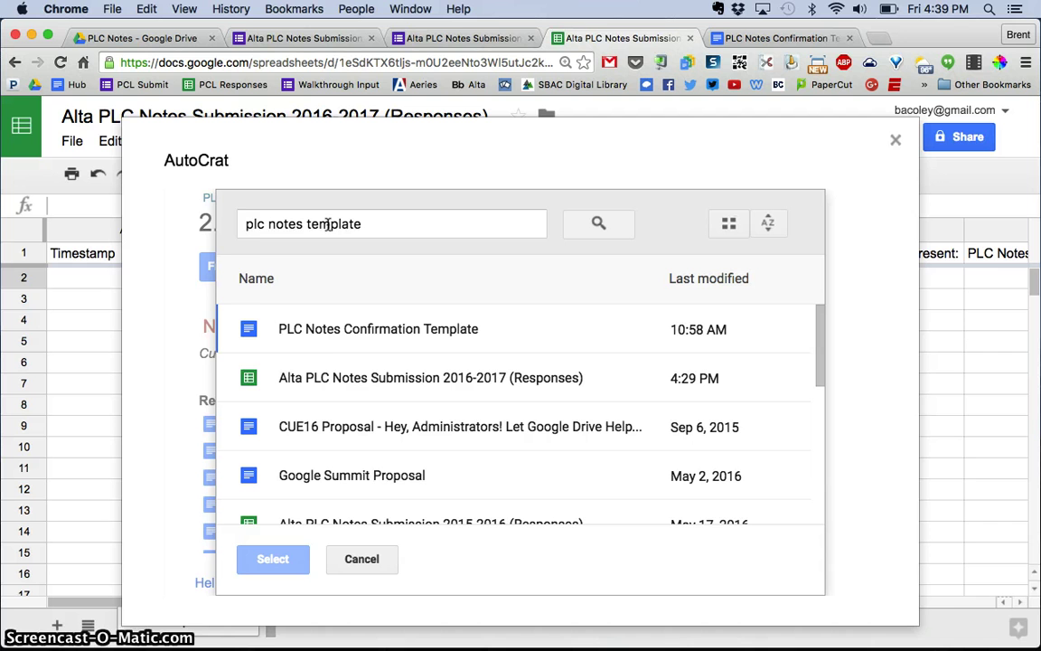
left_click(321, 330)
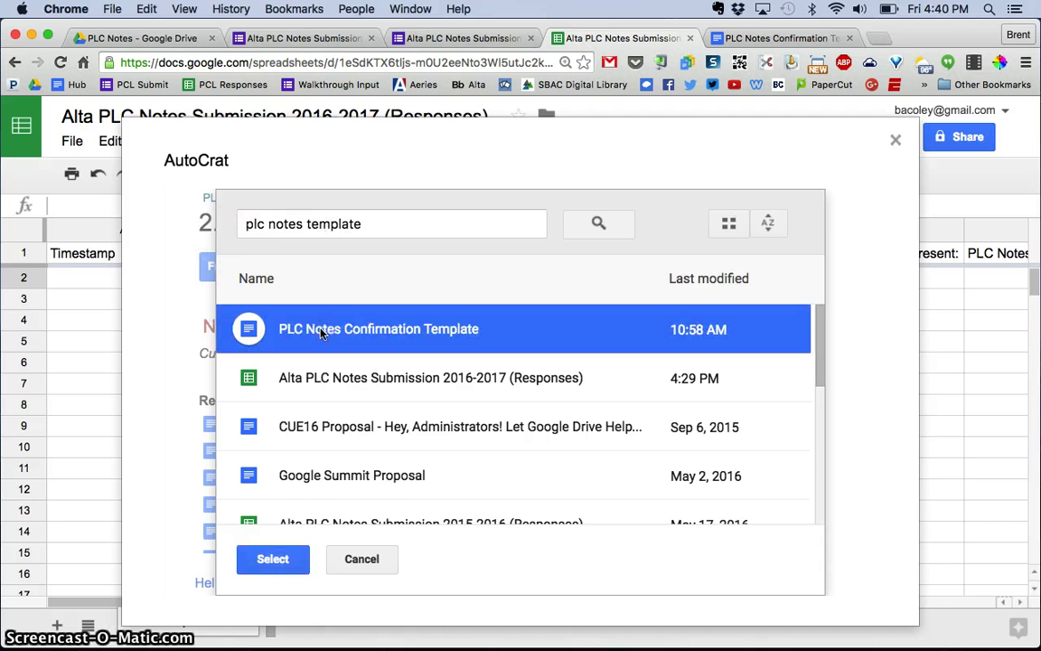
left_click(273, 558)
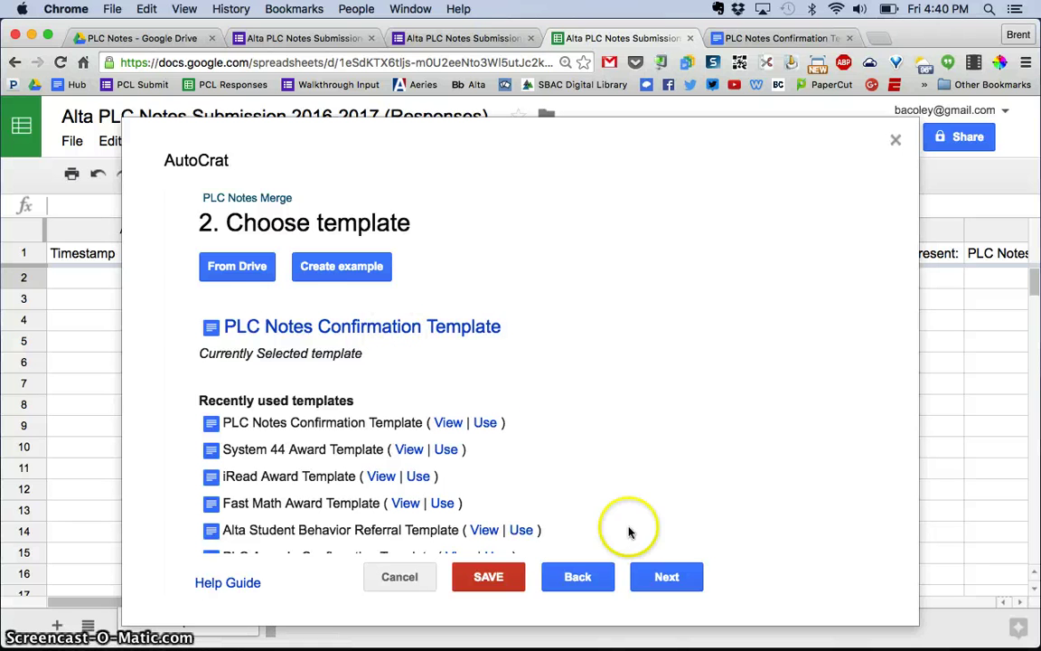
left_click(668, 578)
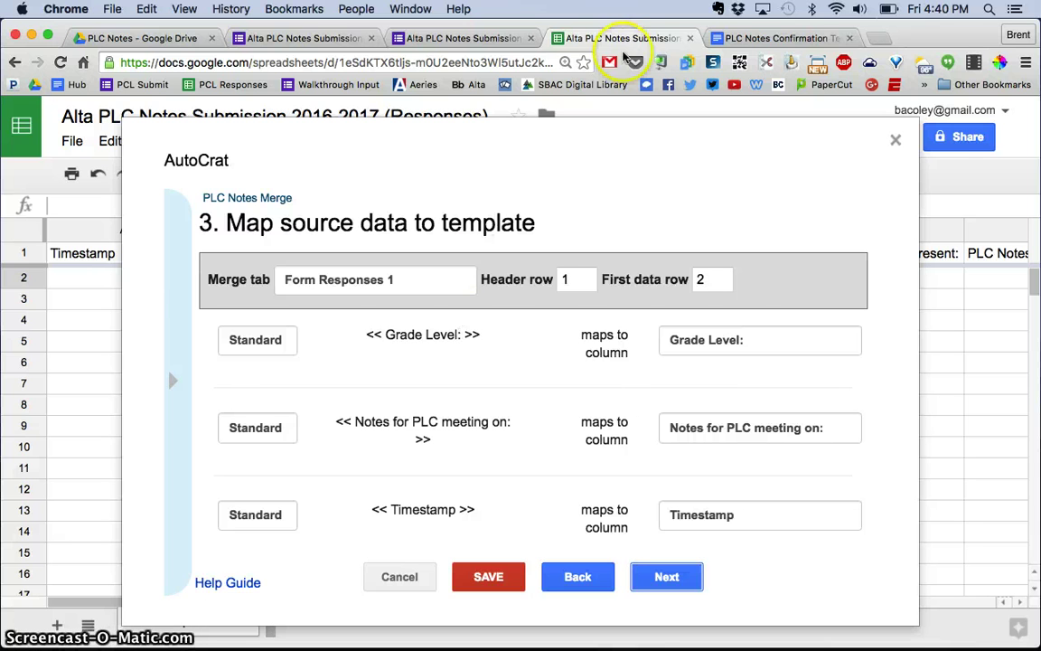
Step: Compare the template document's tags against autoCrat's source data mapping list
left_click(770, 38)
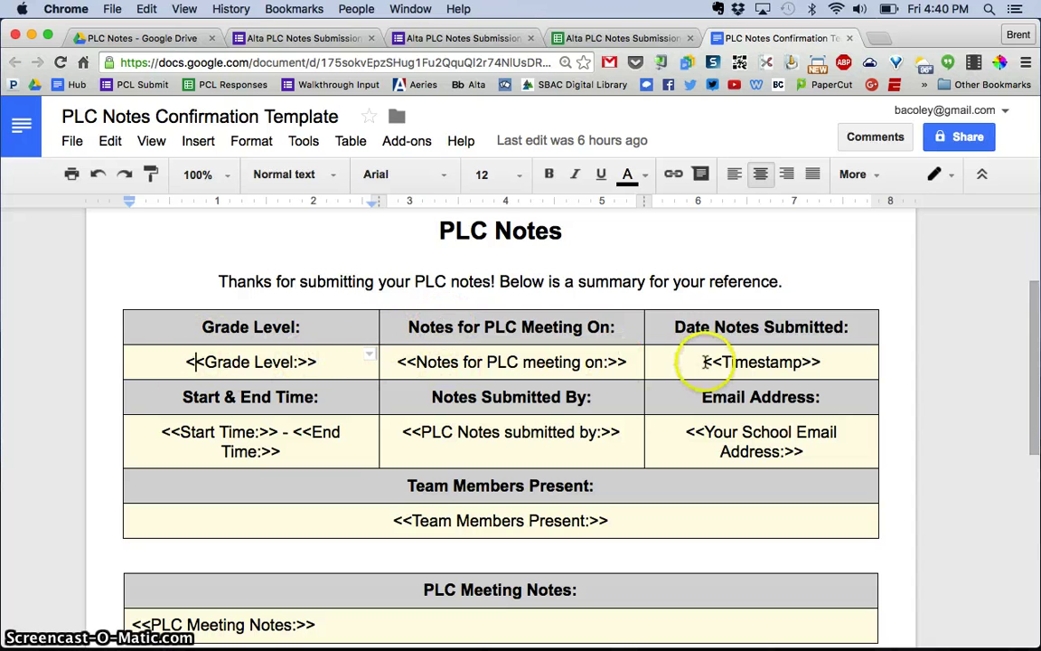
left_click(621, 38)
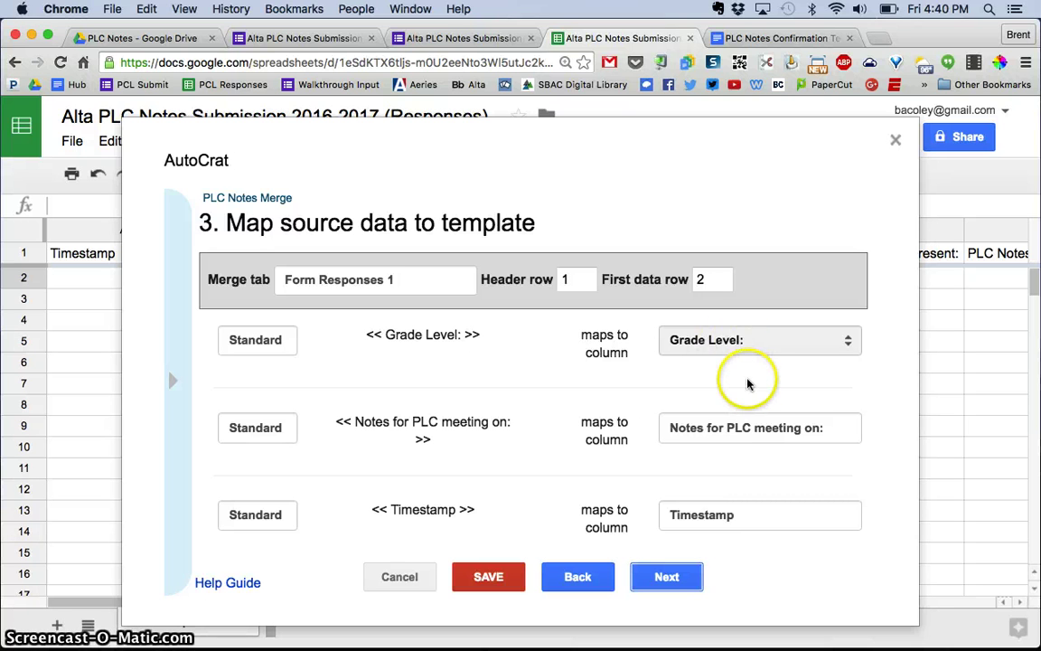
scroll(747, 384, "down", 1)
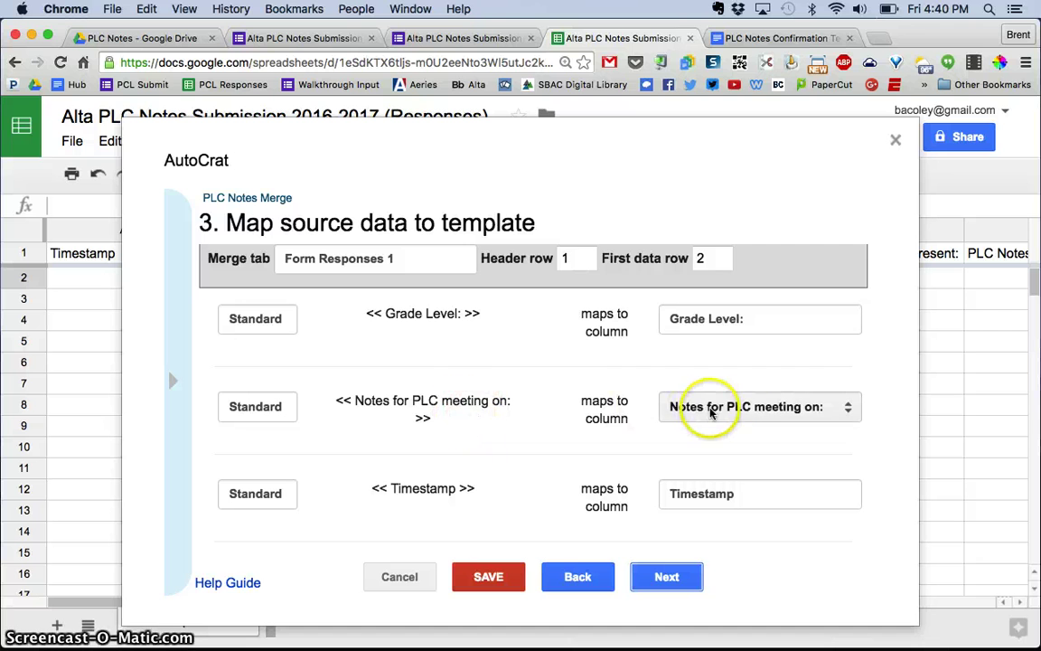
scroll(741, 411, "down", 3)
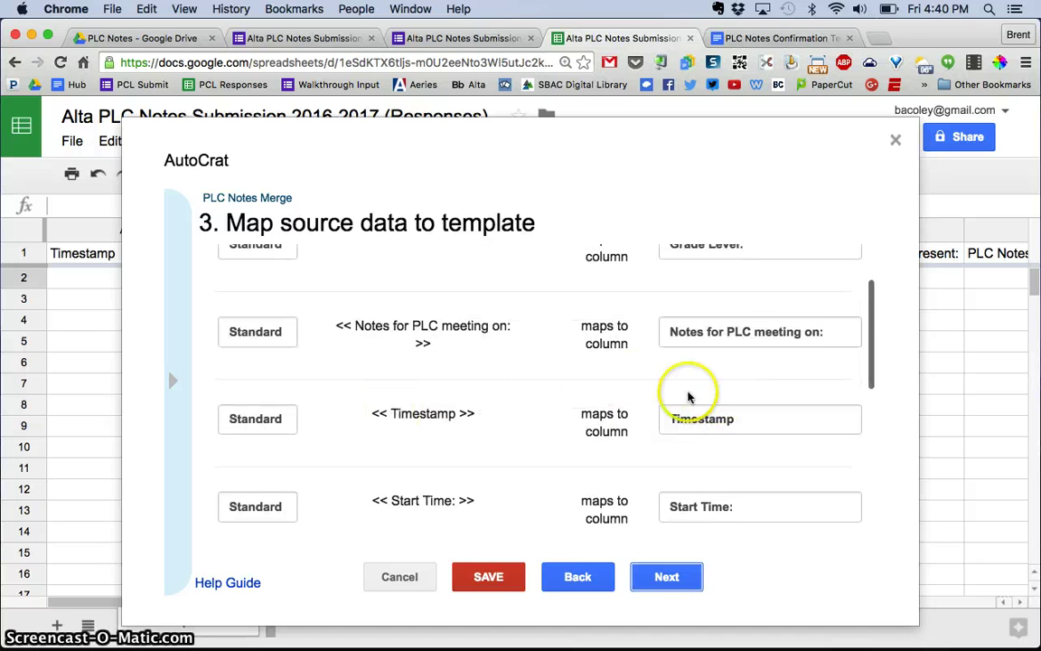
scroll(719, 488, "down", 5)
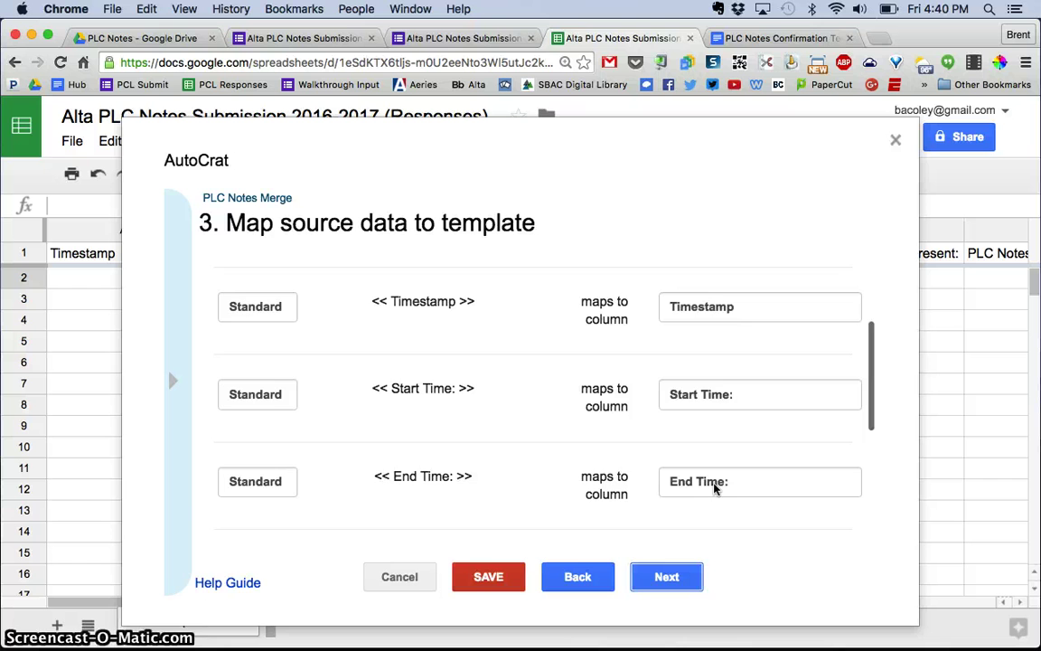
scroll(714, 489, "down", 3)
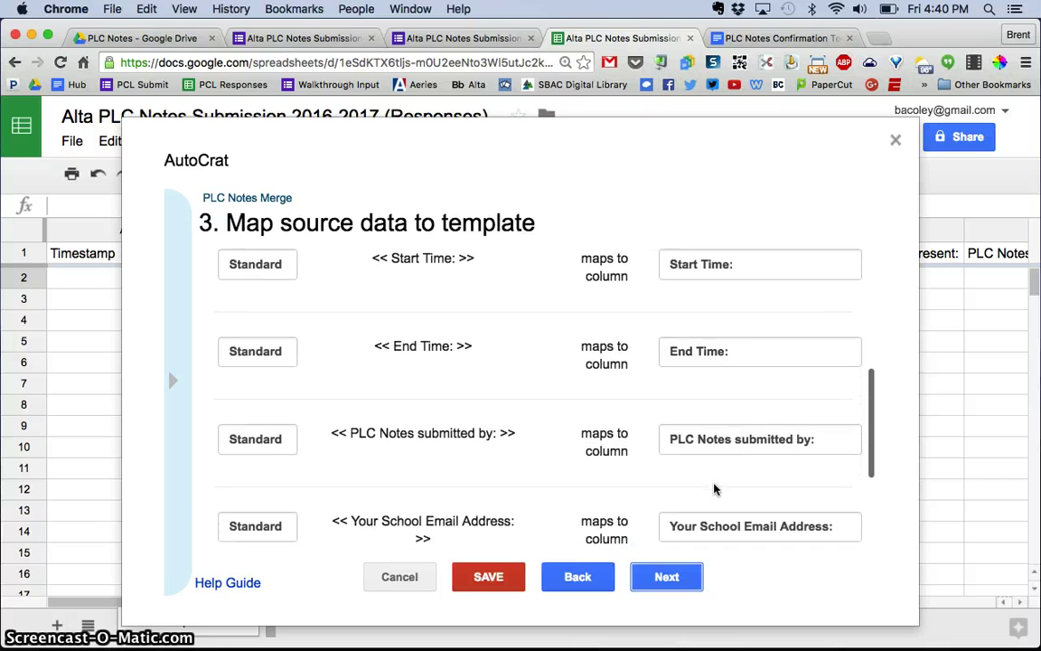
scroll(713, 489, "down", 4)
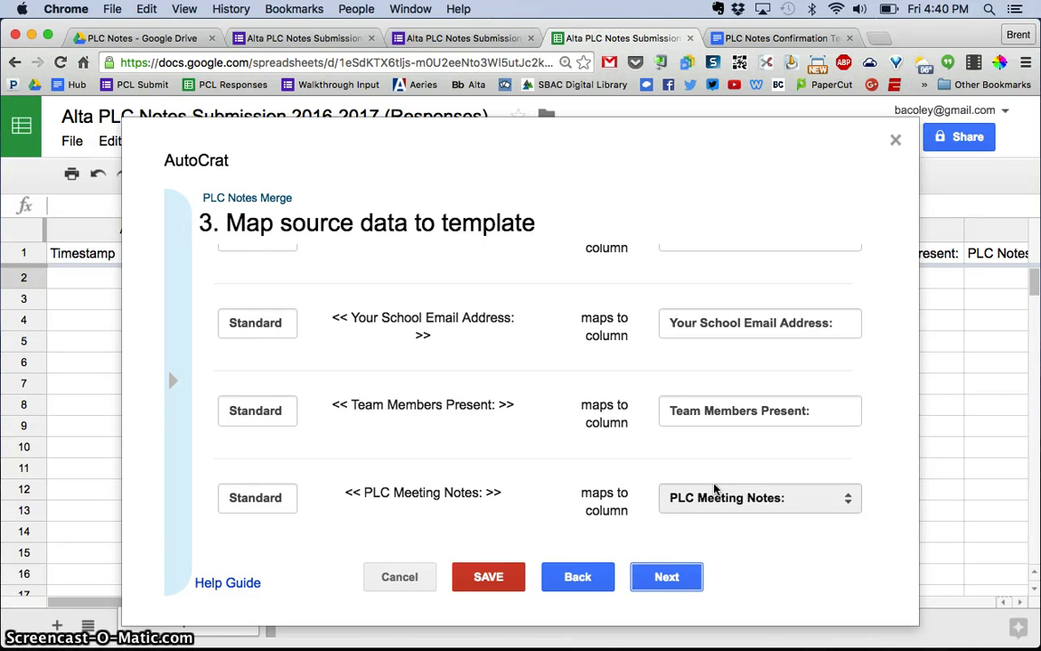
Step: Keep End Time mapped to the End Time: column and continue to File Settings
left_click(707, 479)
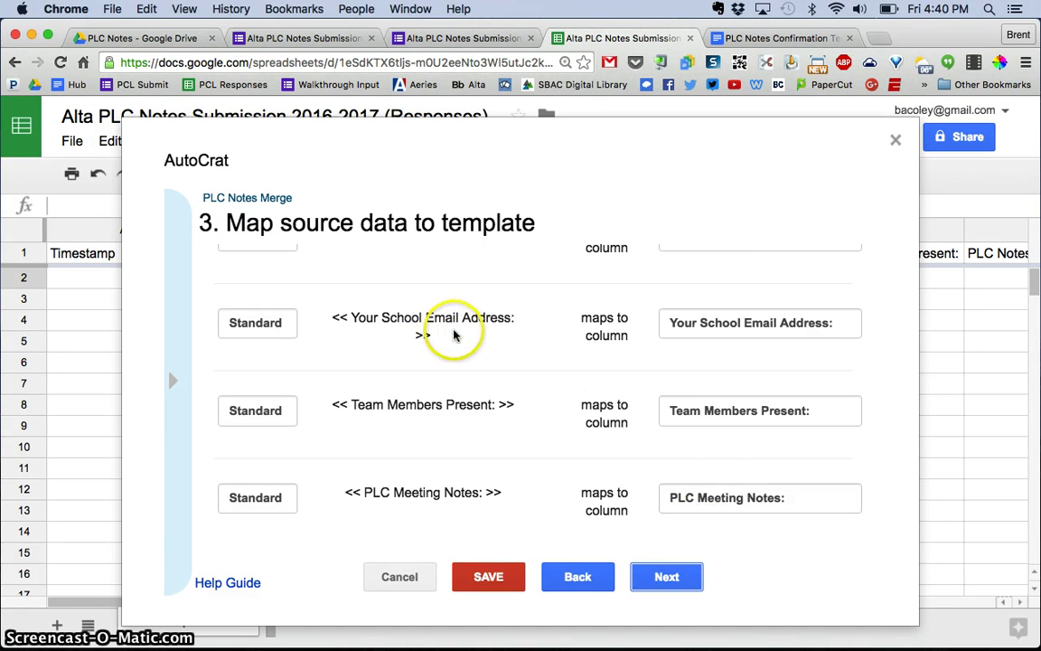
scroll(613, 389, "up", 4)
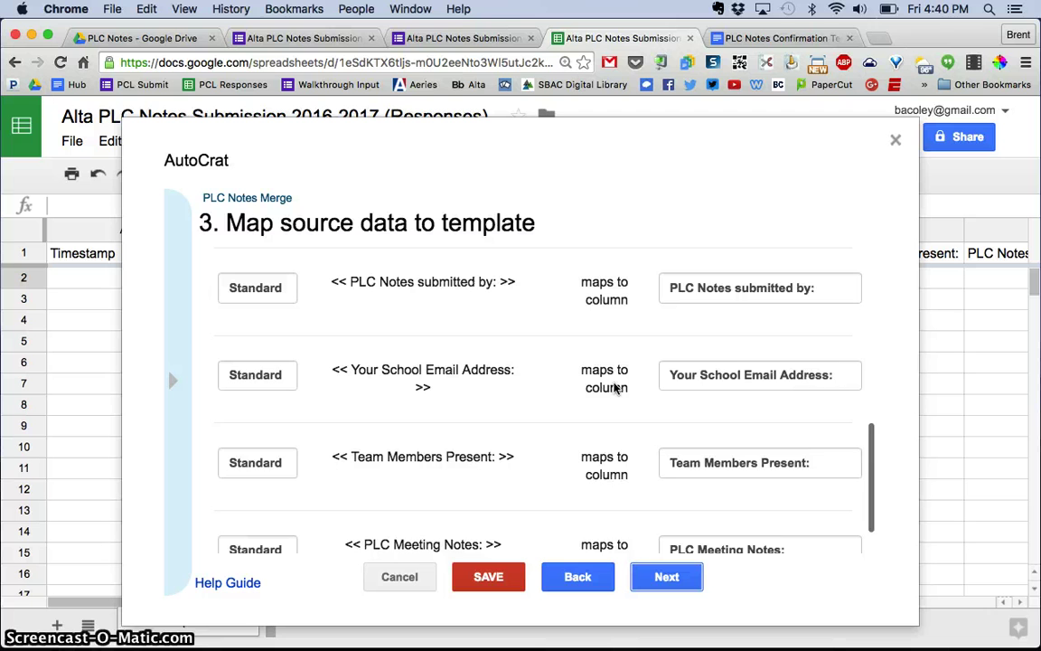
left_click(711, 314)
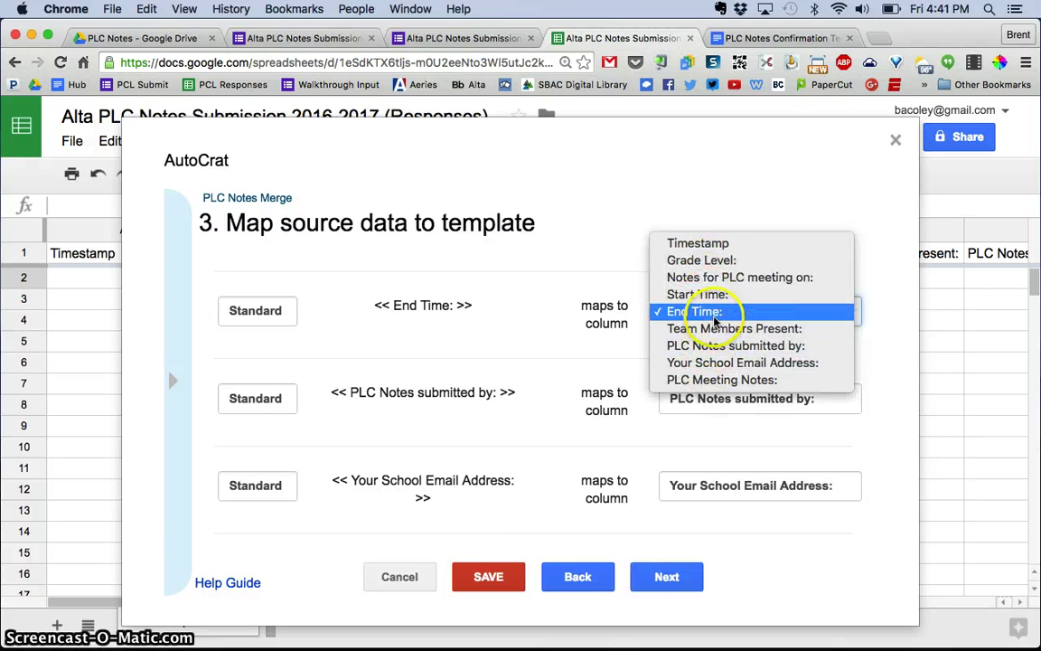
left_click(706, 311)
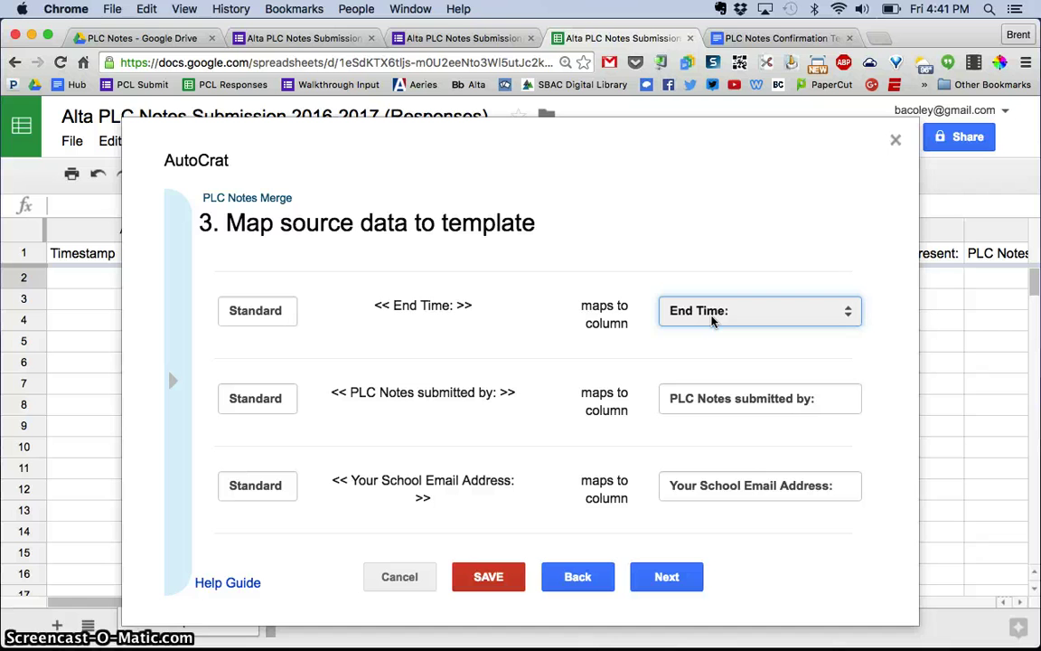
left_click(650, 521)
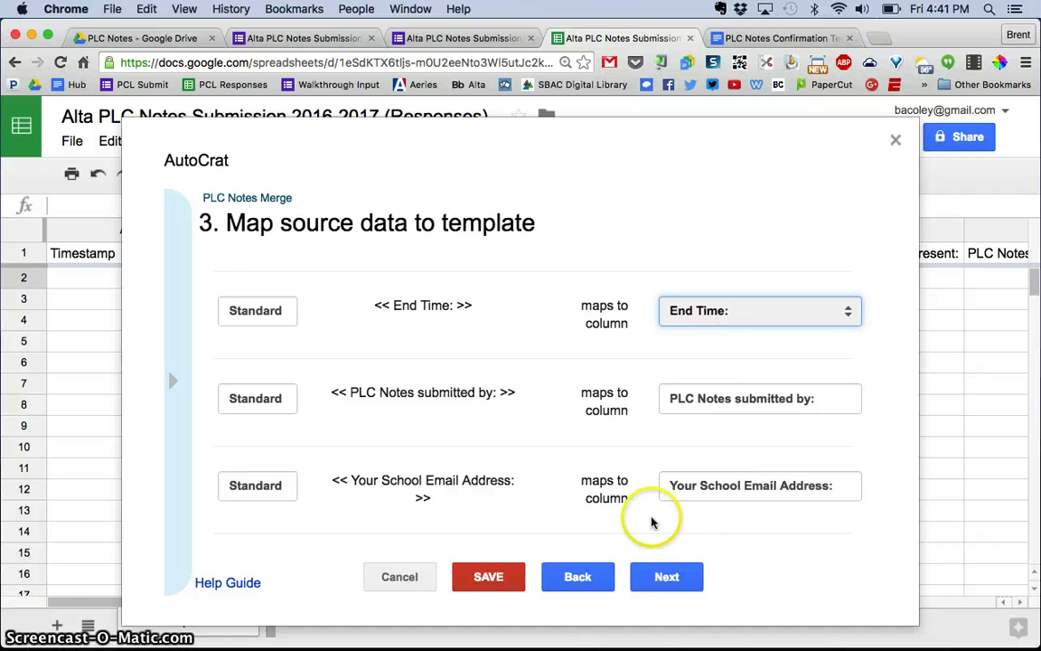
left_click(668, 574)
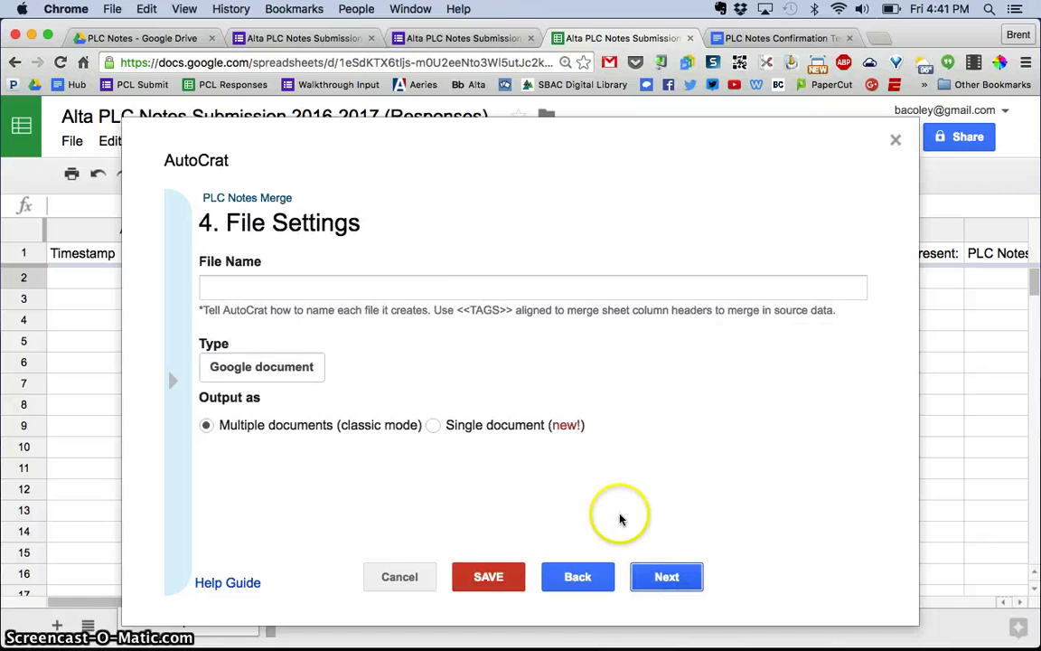
Step: Build the file name 'PLC Notes - <<Grade Level:>> - <<Notes for PLC meeting on:>>' from pasted merge tags
left_click(447, 287)
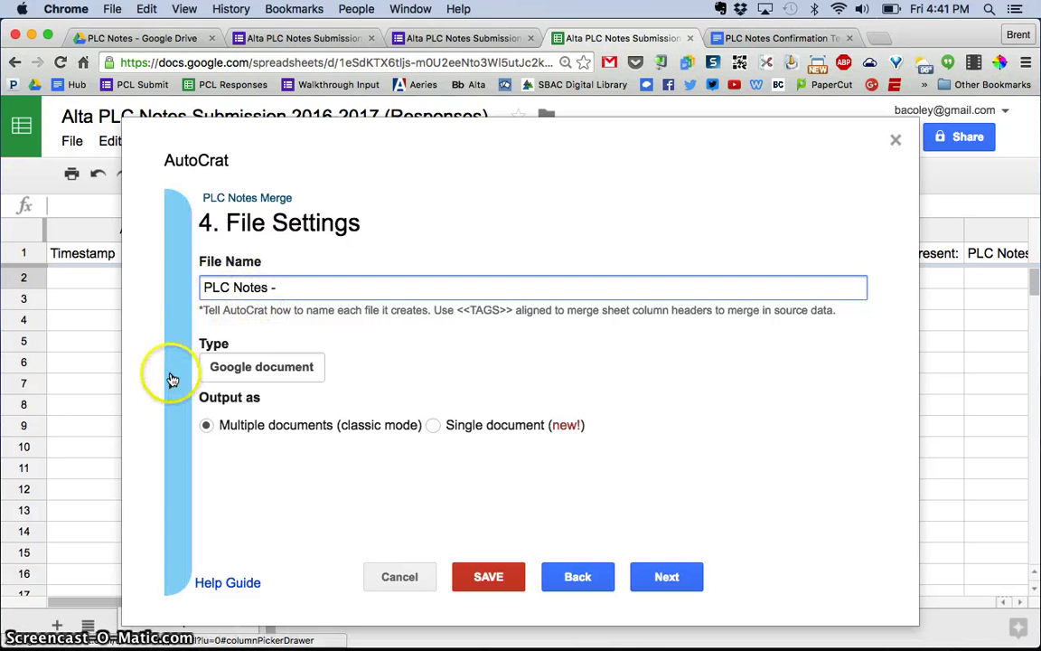
left_click(172, 378)
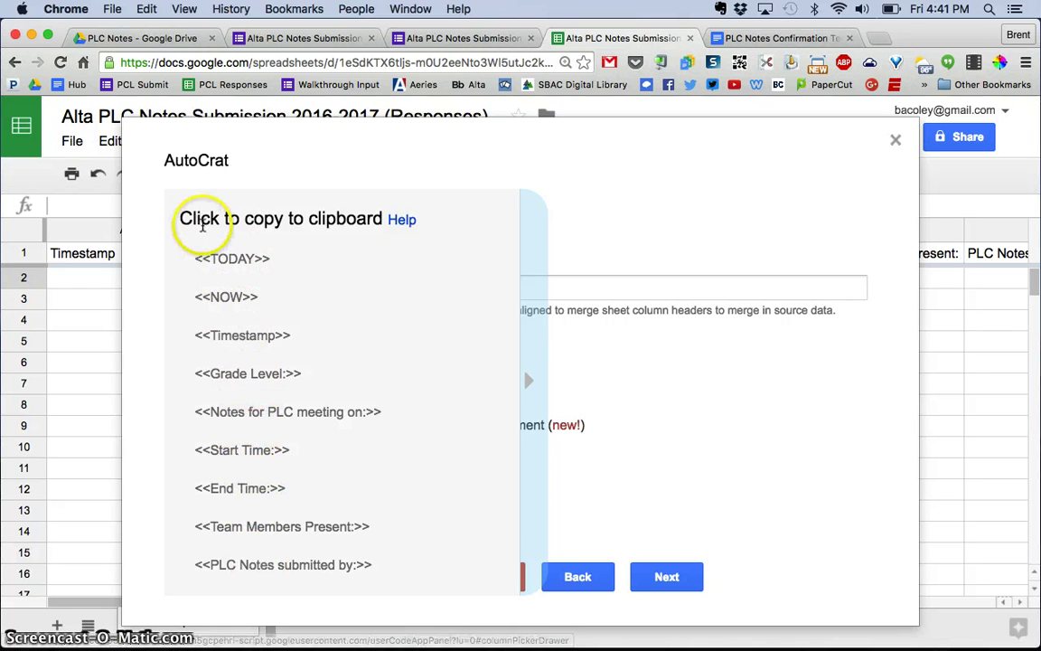
left_click(254, 383)
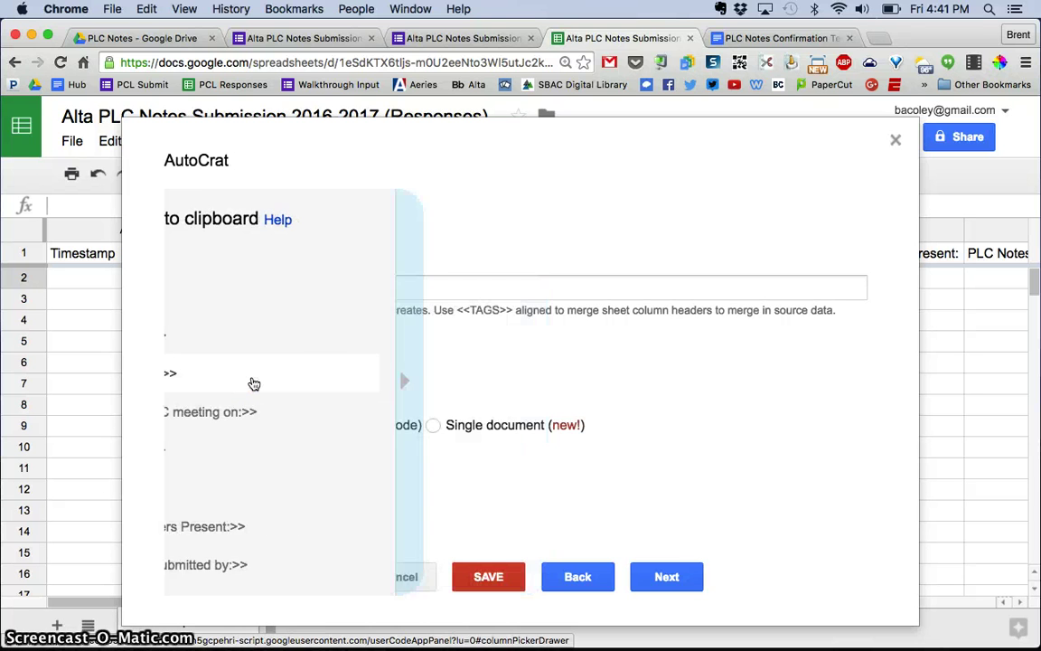
left_click(308, 284)
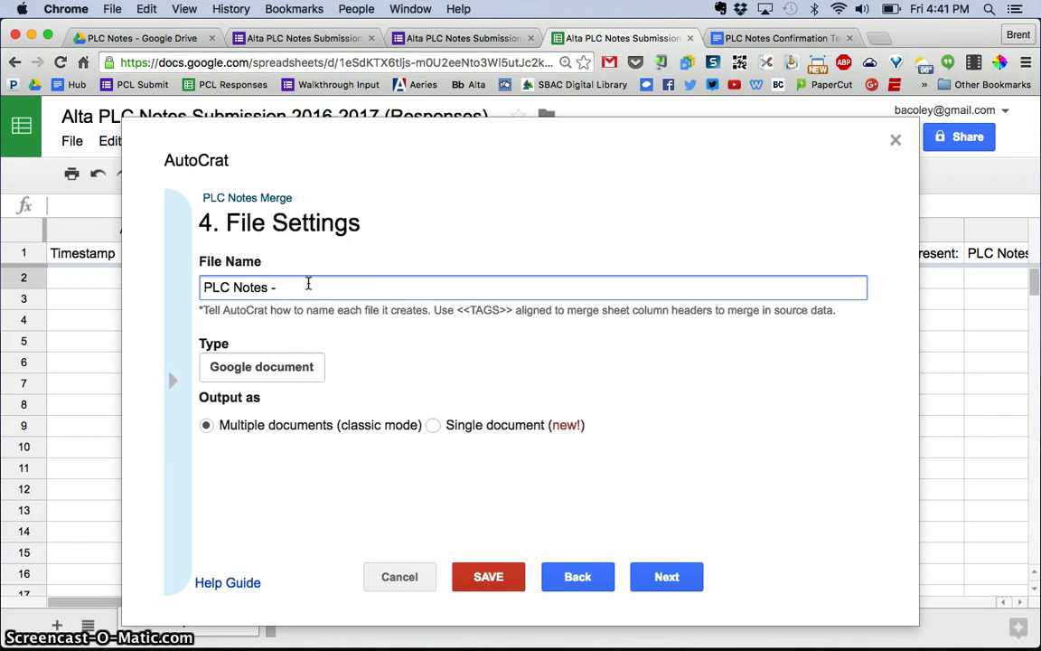
type("<<Grade Level:>>")
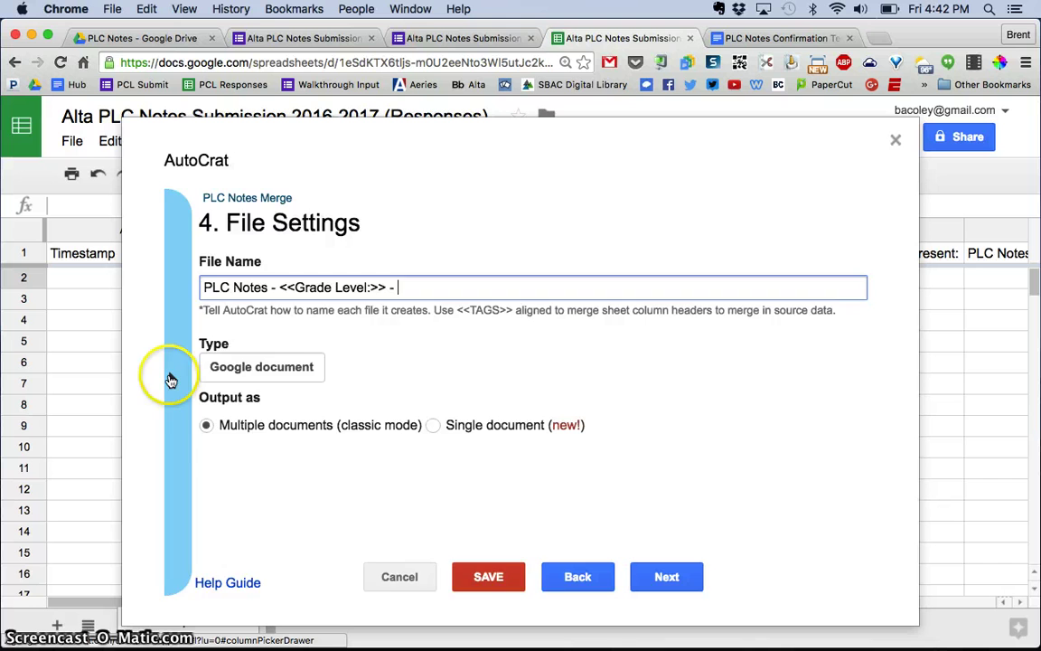
left_click(171, 379)
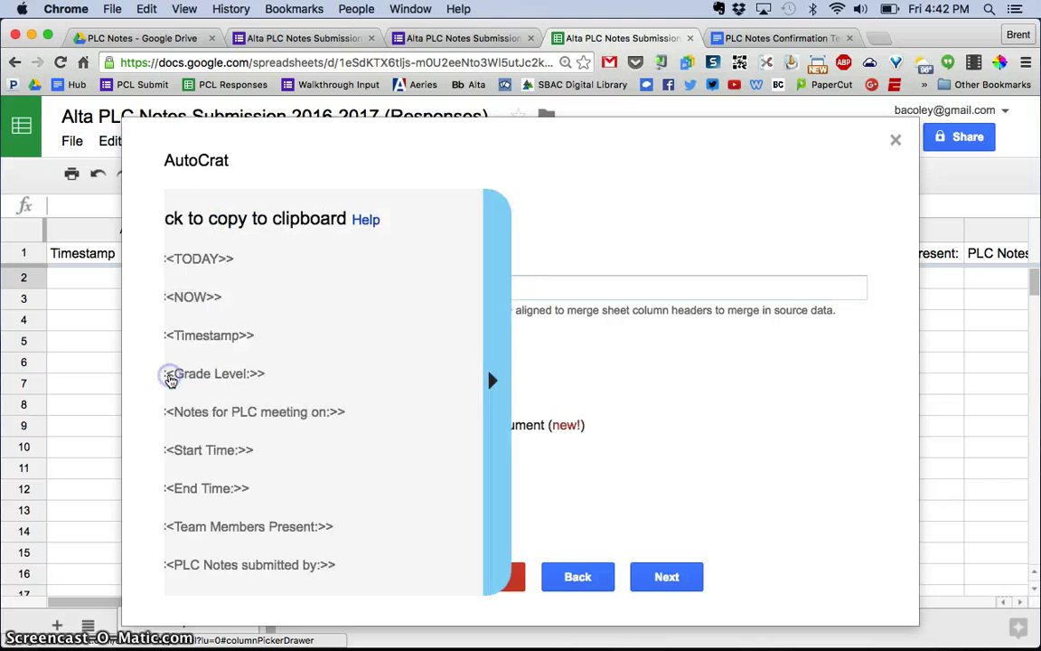
left_click(225, 413)
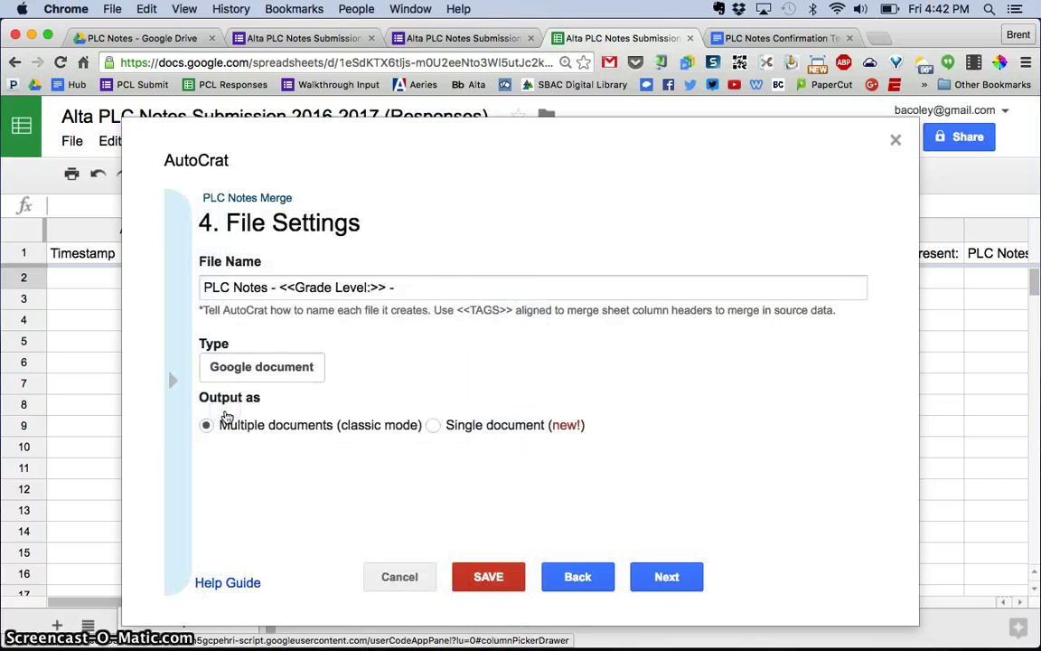
left_click(440, 285)
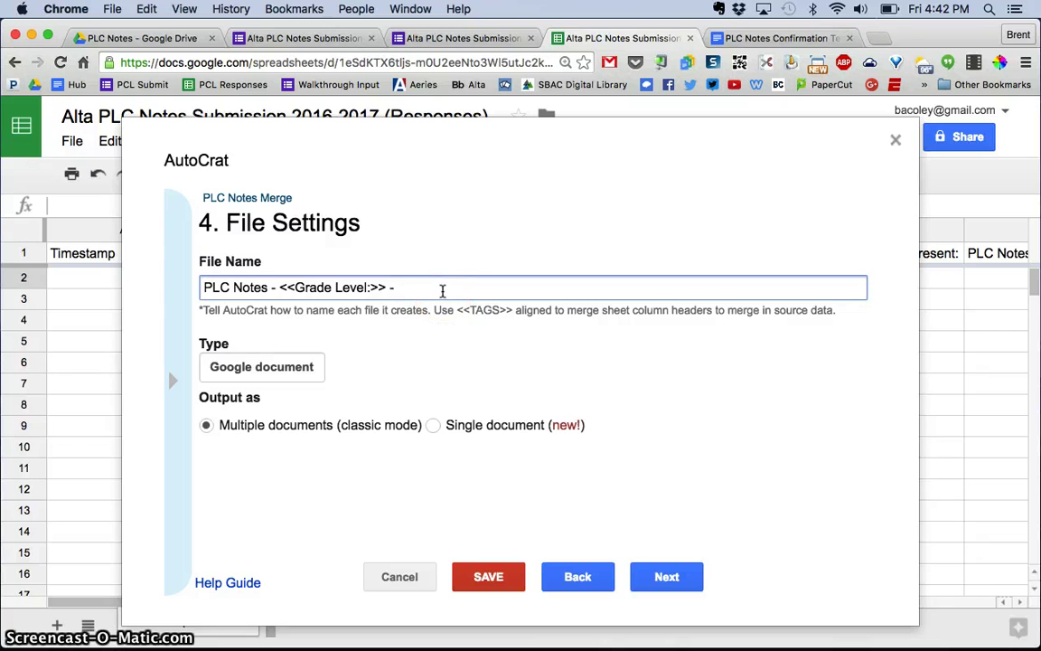
type("<<Notes for PLC meeting on:>>")
Step: Set the merged file's output type to PDF
left_click(204, 287)
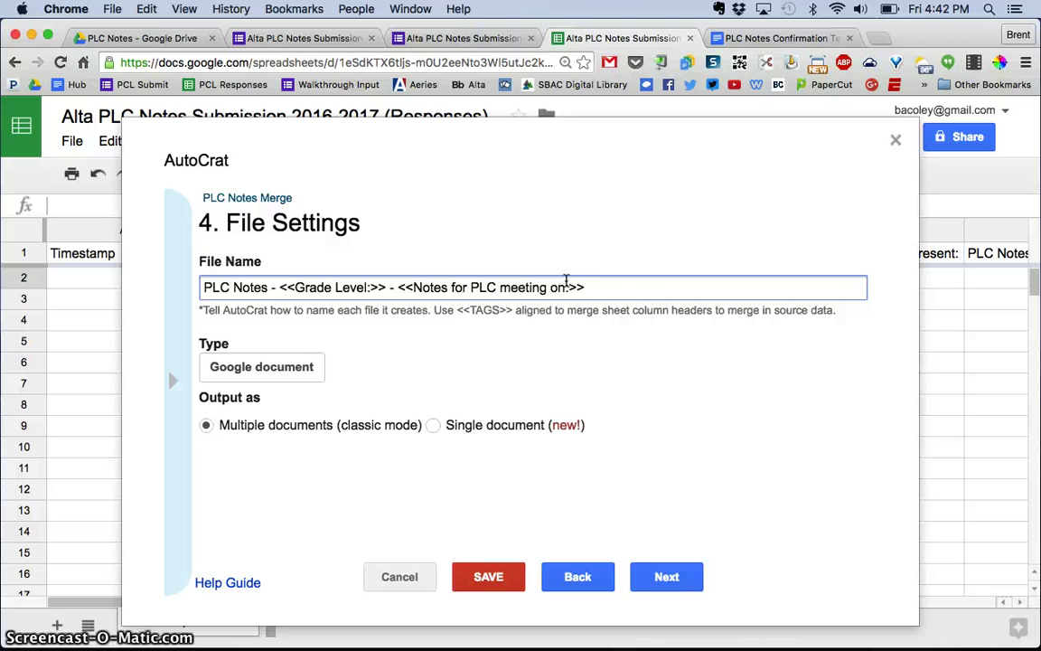
left_click(235, 366)
left_click(241, 383)
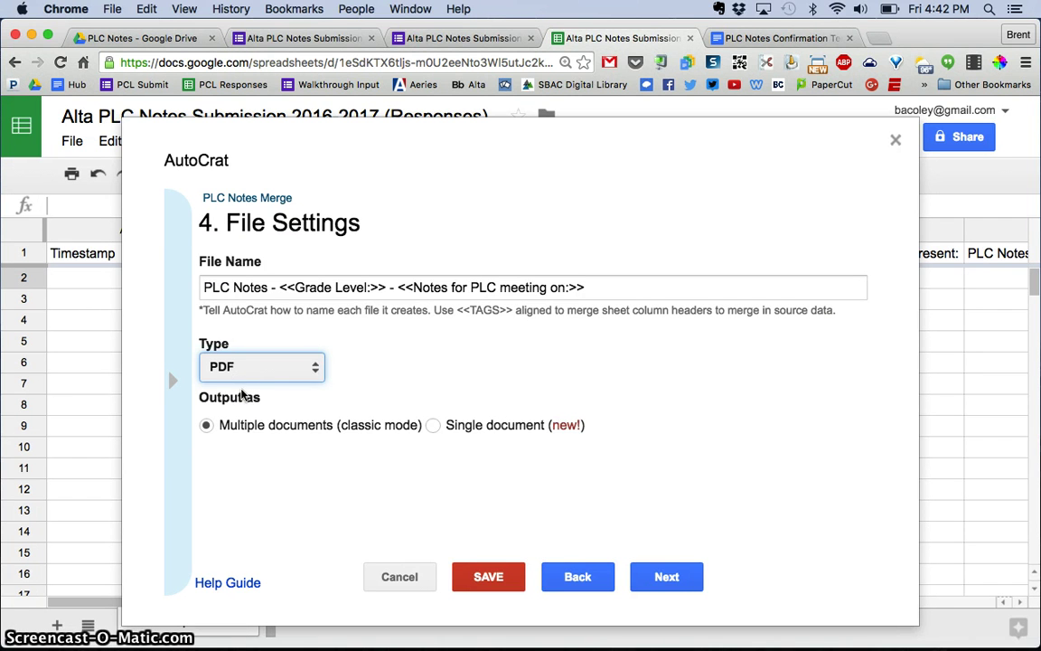
left_click(261, 404)
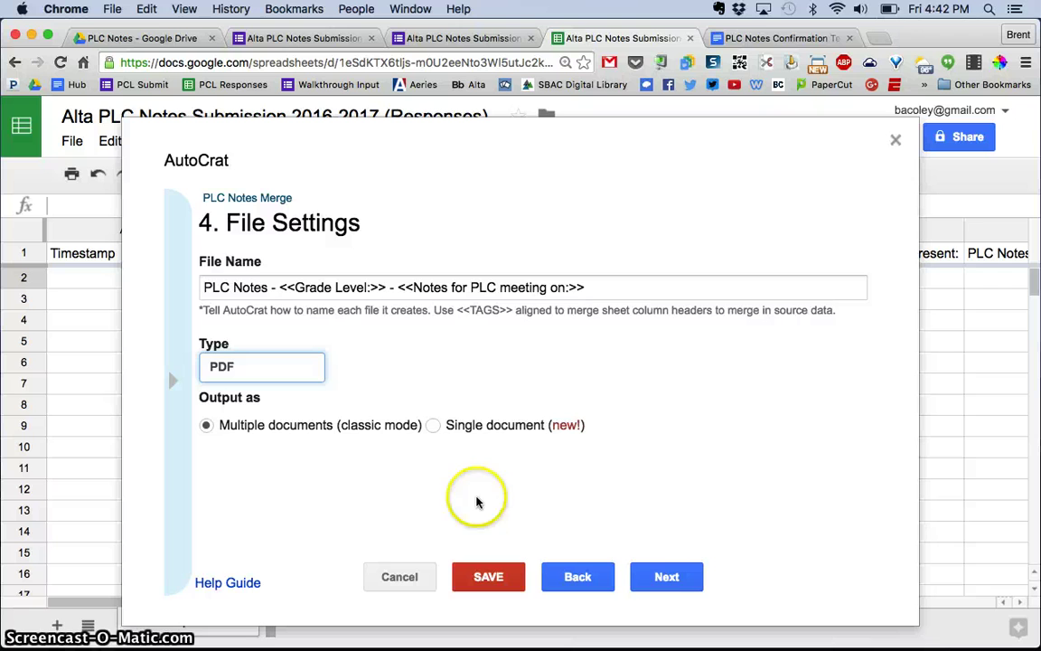
Step: Set the destination folder to My Drive > Alta > PLC Notes
left_click(668, 576)
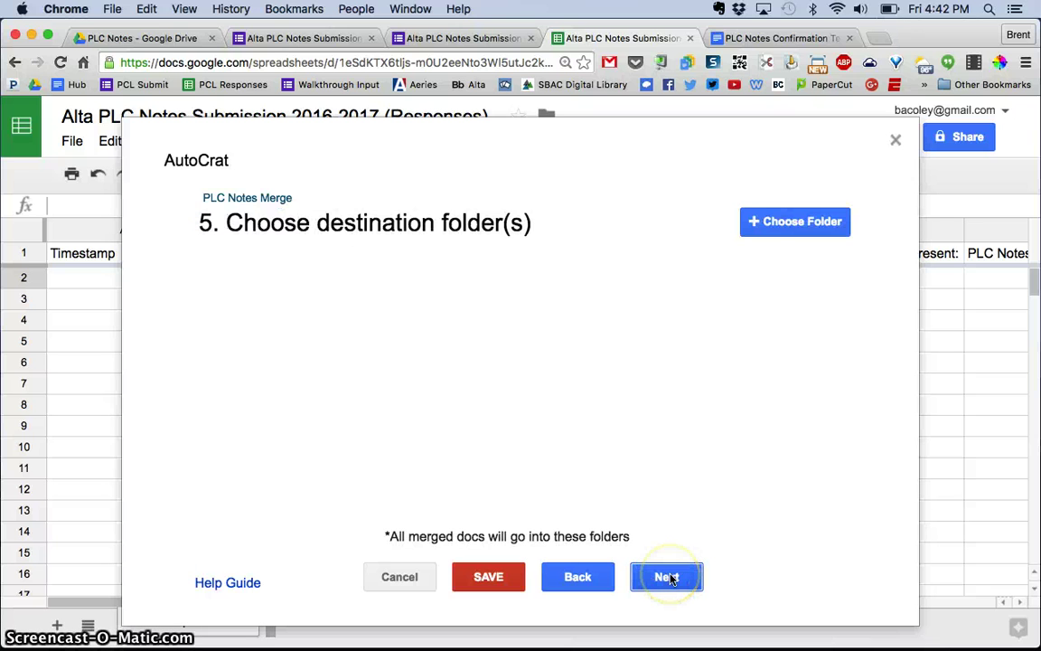
left_click(799, 222)
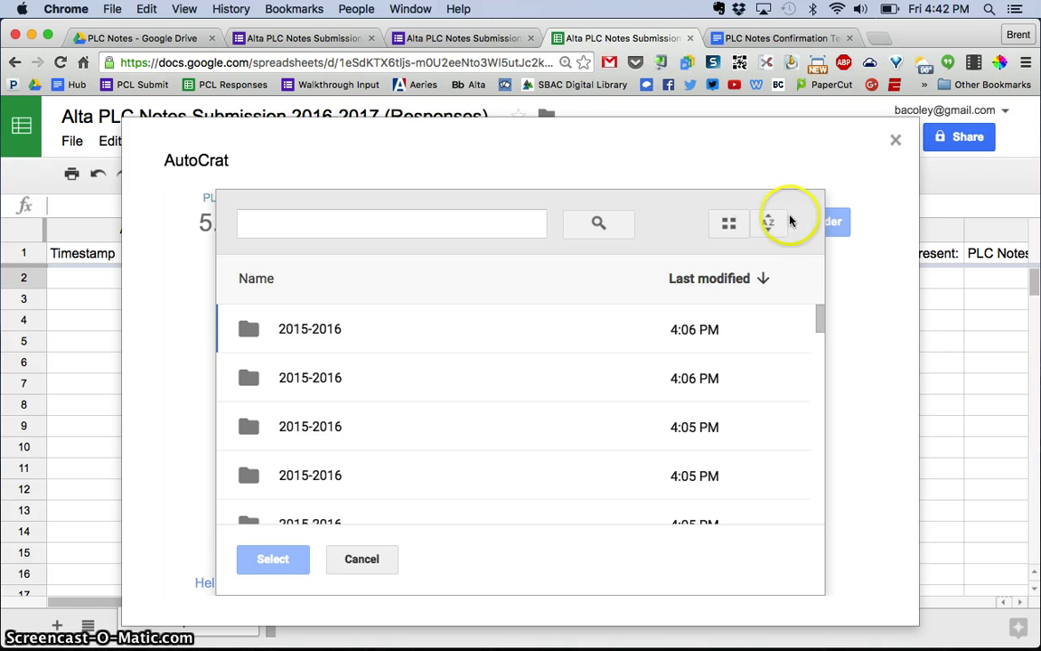
scroll(538, 415, "down", 6)
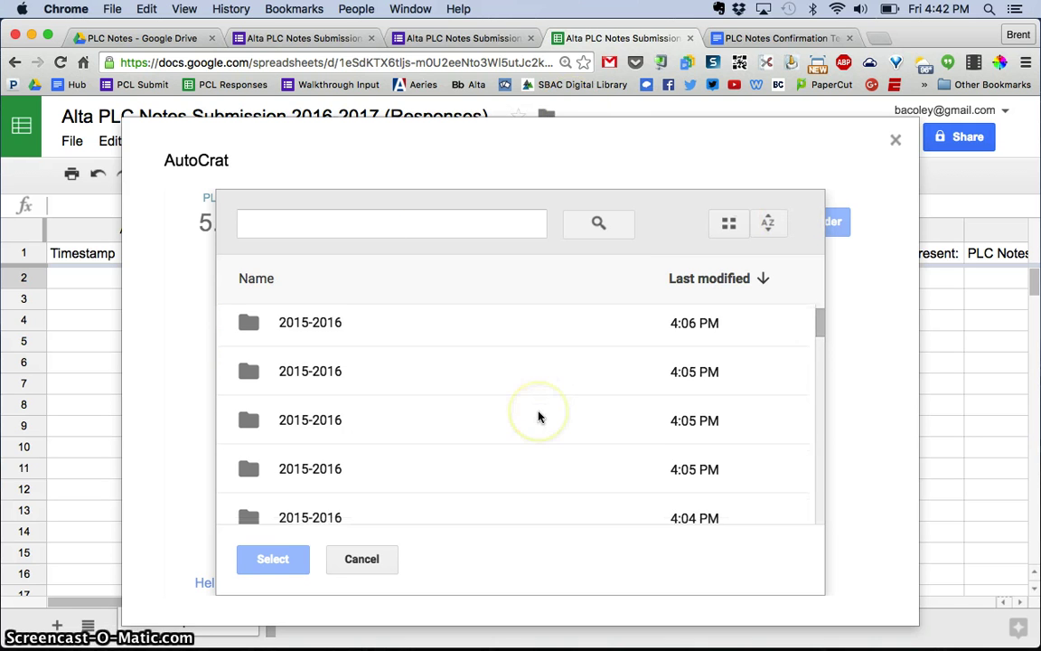
double_click(314, 359)
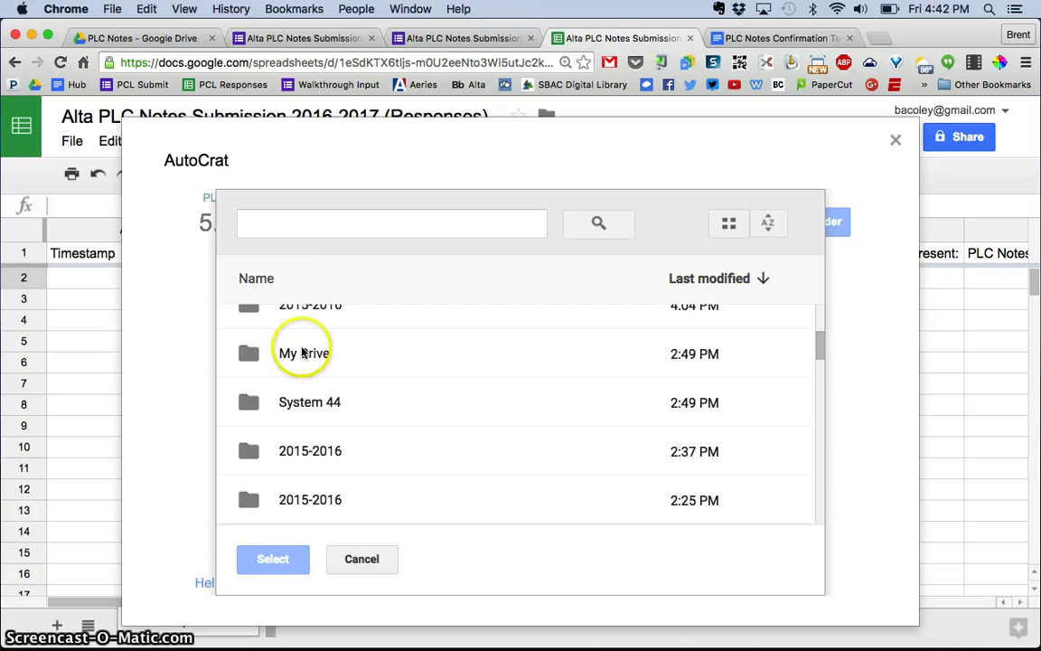
double_click(293, 348)
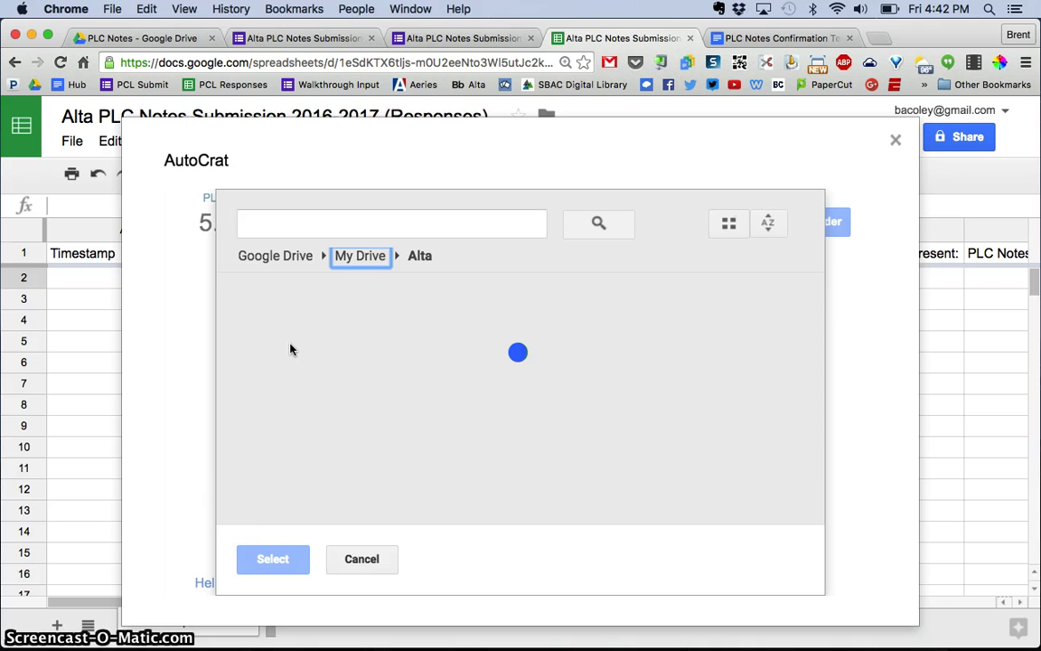
scroll(290, 349, "down", 5)
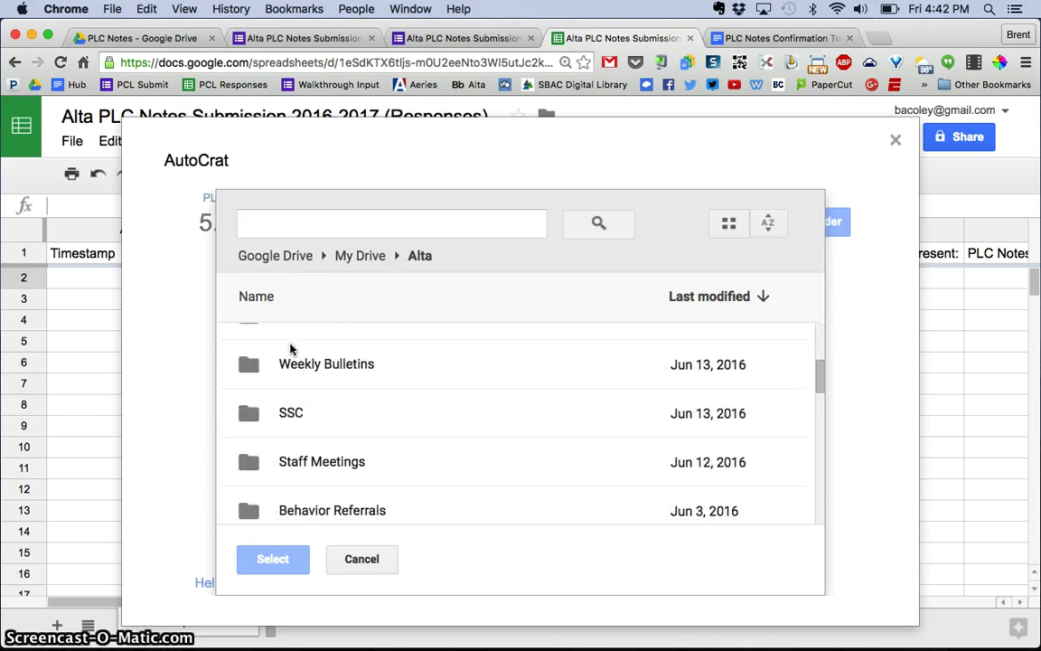
scroll(290, 349, "down", 5)
left_click(312, 386)
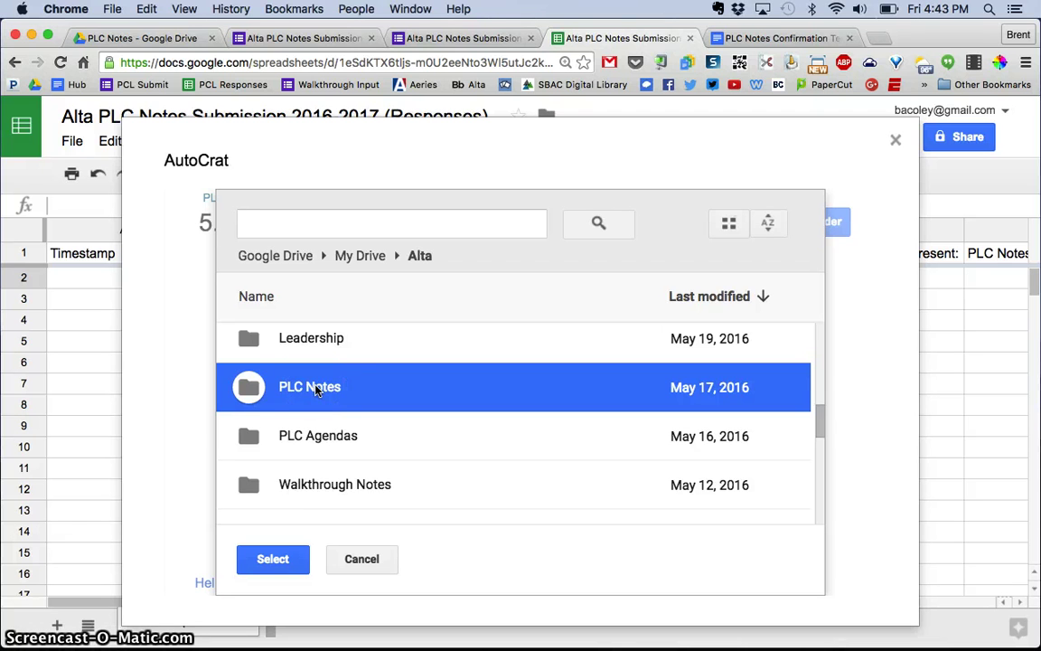
left_click(272, 560)
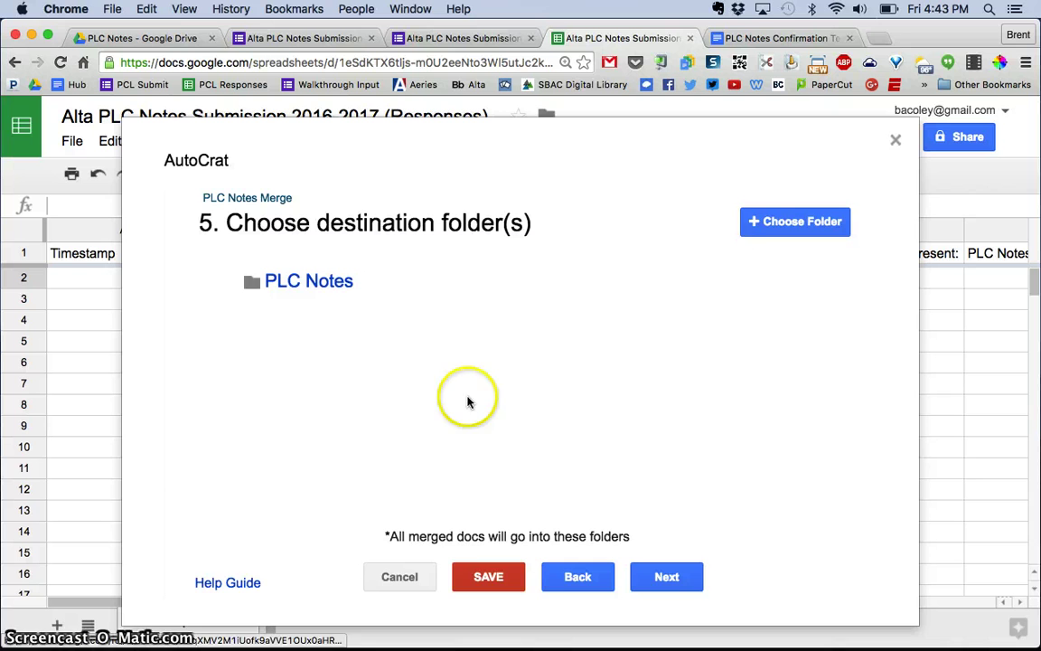
Step: Skip the optional dynamic folder and merge condition steps
left_click(669, 578)
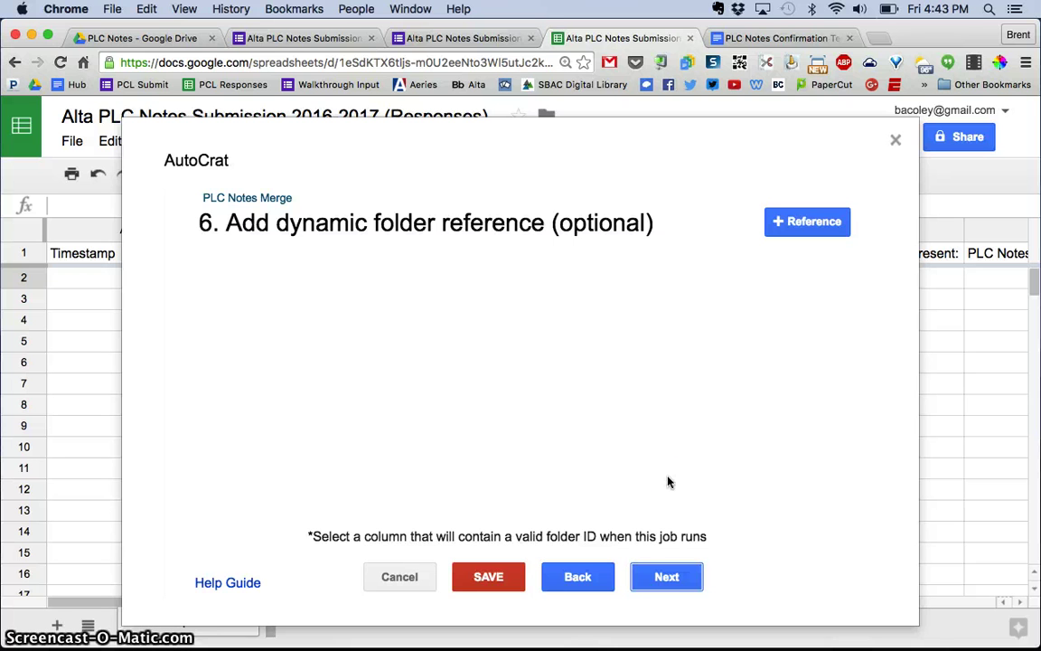
left_click(669, 576)
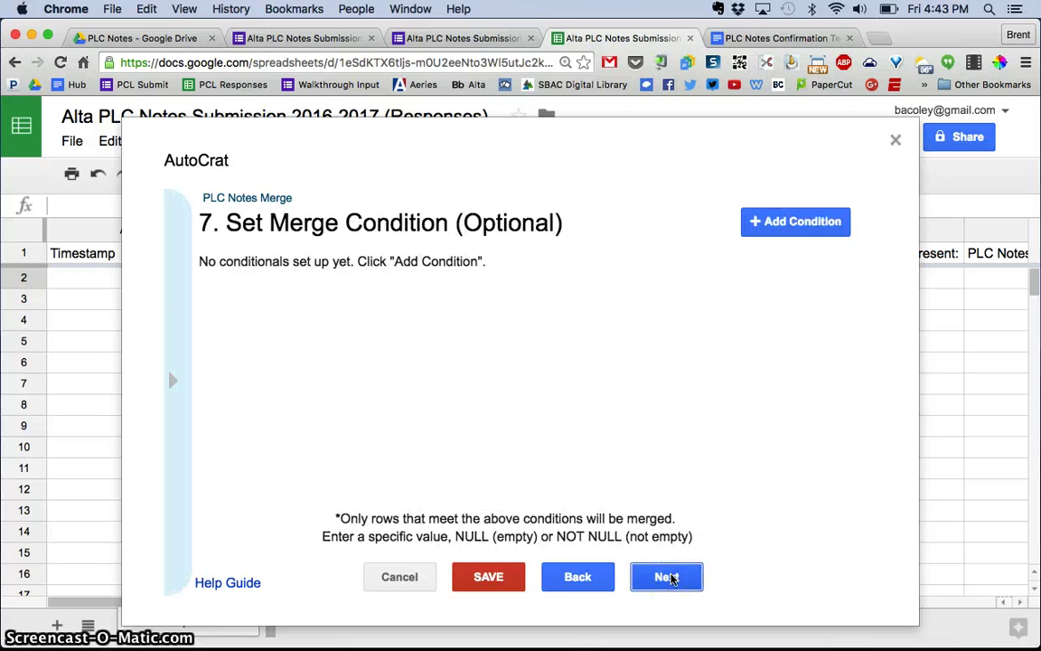
left_click(668, 576)
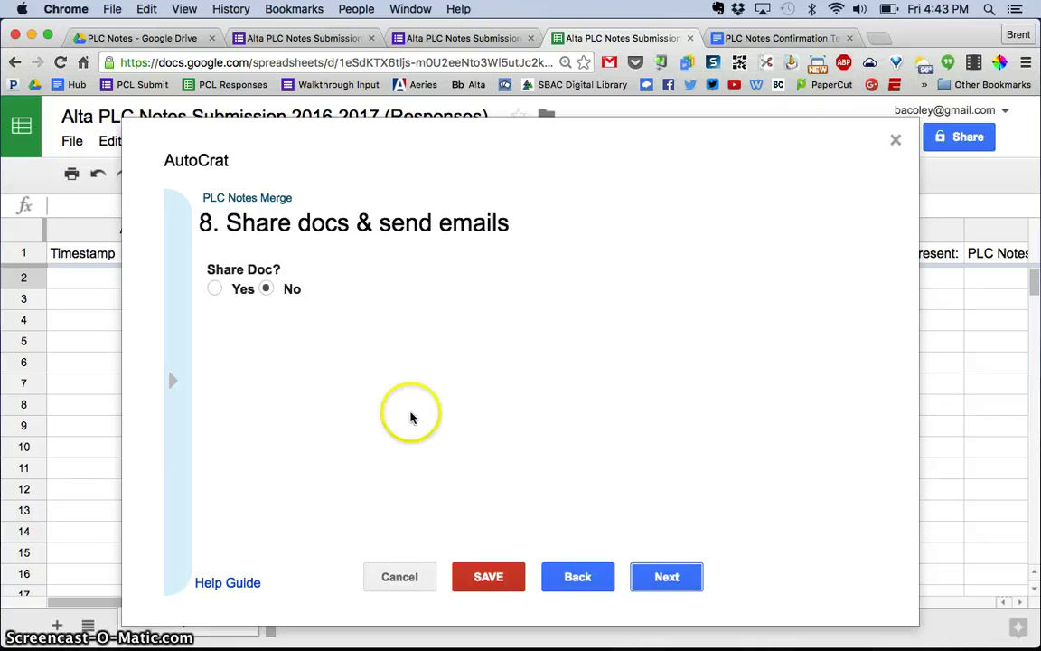
Step: Set Share Doc to Yes and put the <<Your School Email Address:>> tag in the email's To field
left_click(215, 289)
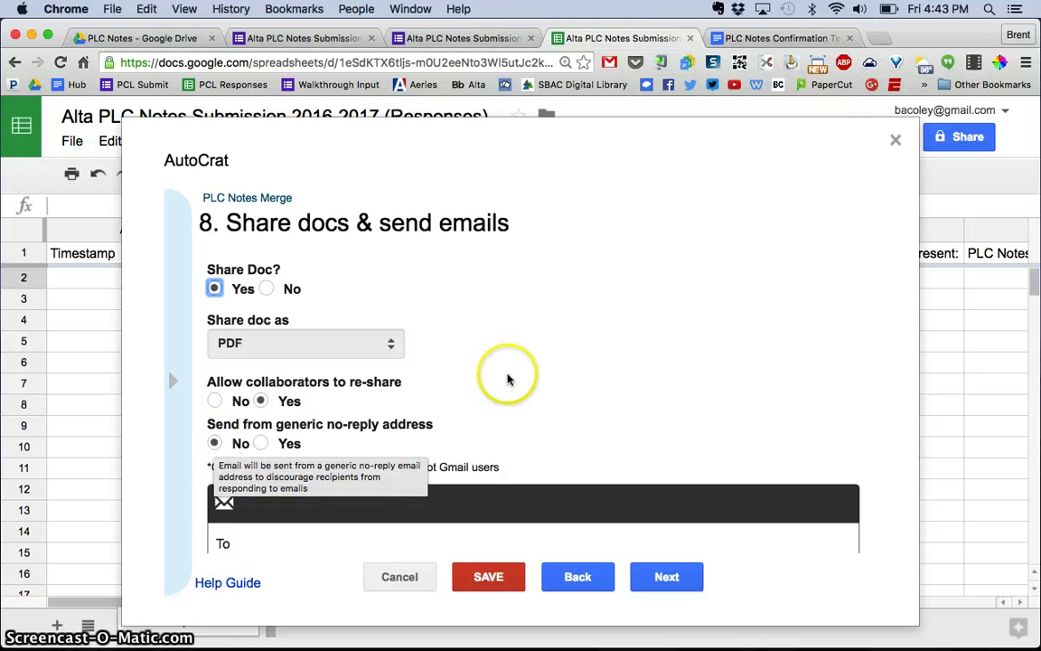
scroll(506, 378, "down", 3)
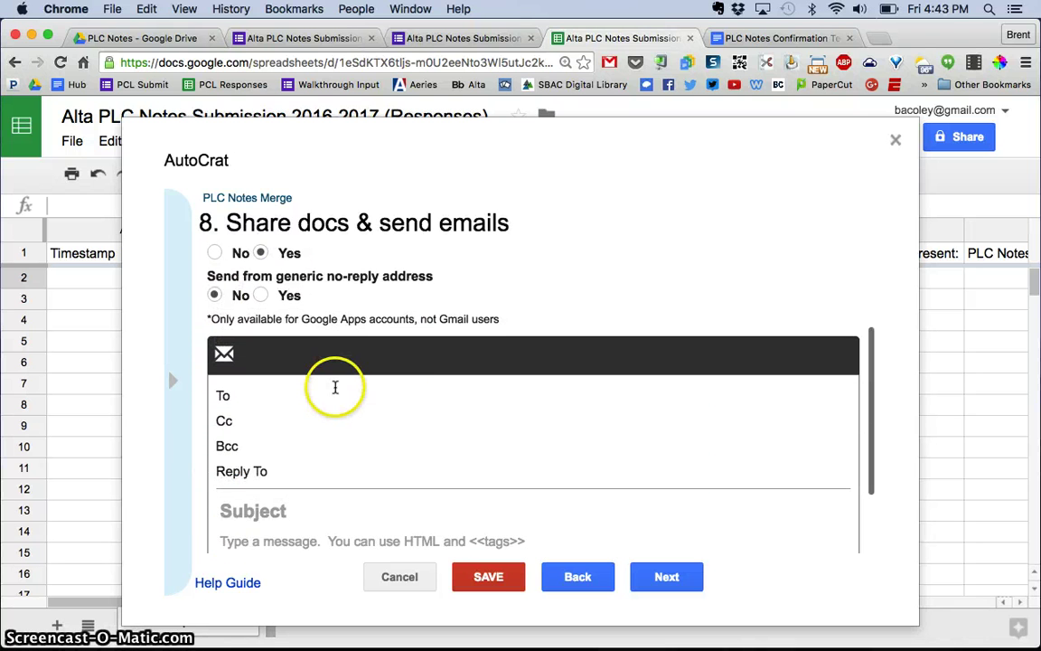
left_click(334, 386)
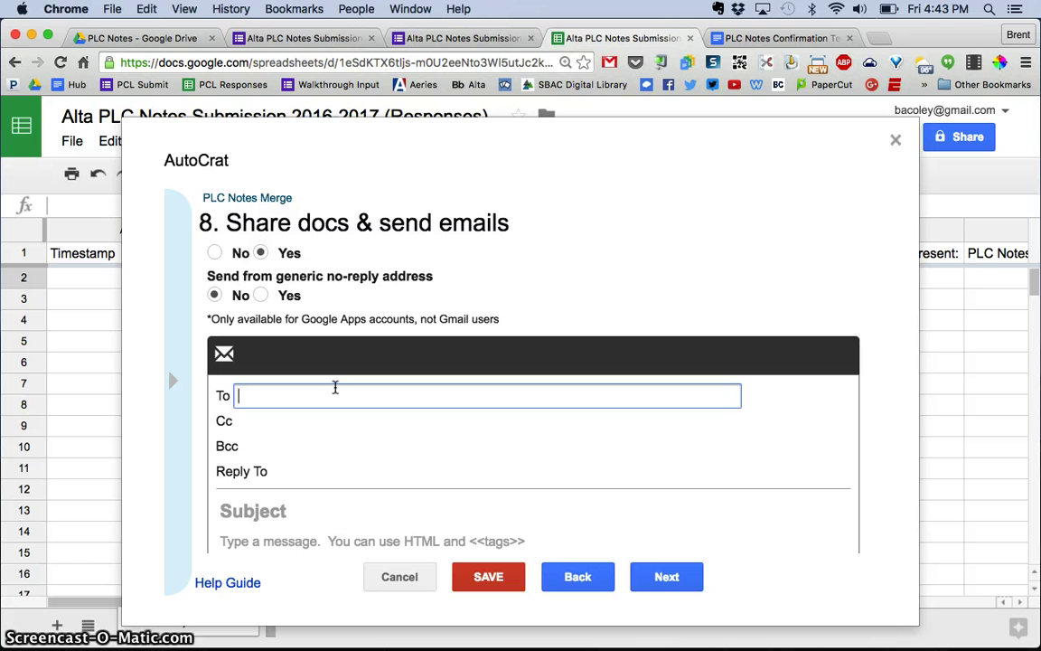
left_click(173, 378)
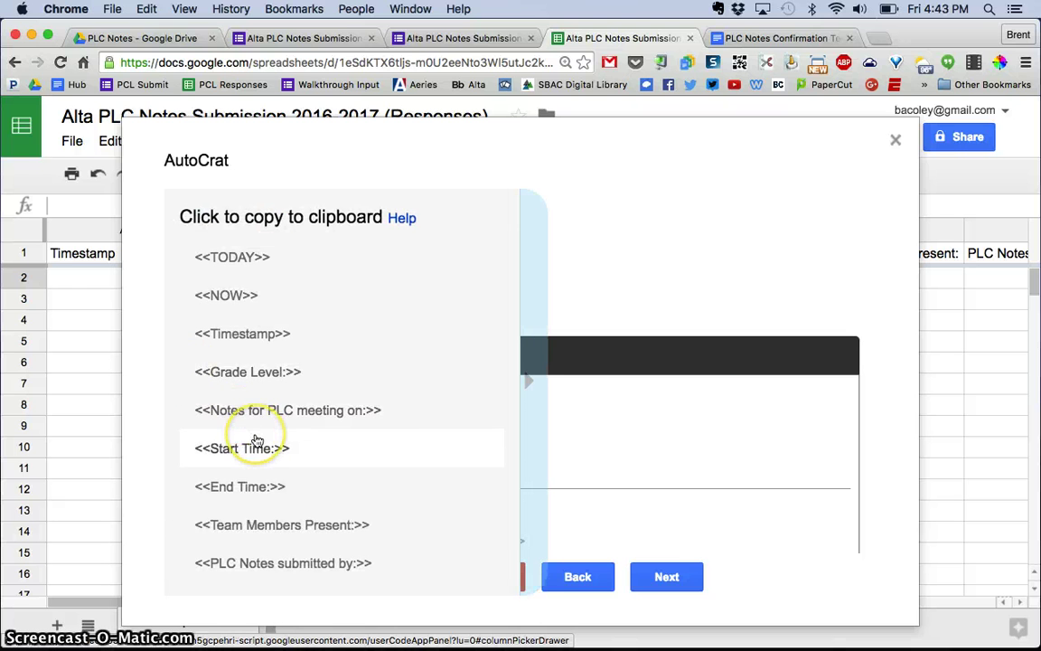
scroll(256, 441, "down", 2)
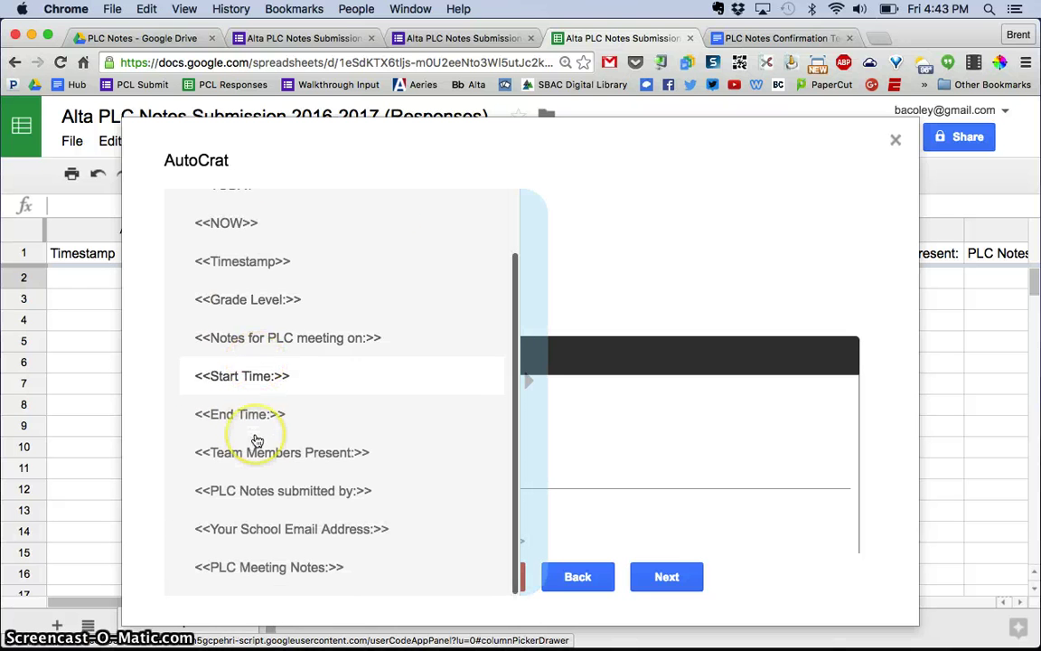
left_click(285, 530)
left_click(267, 398)
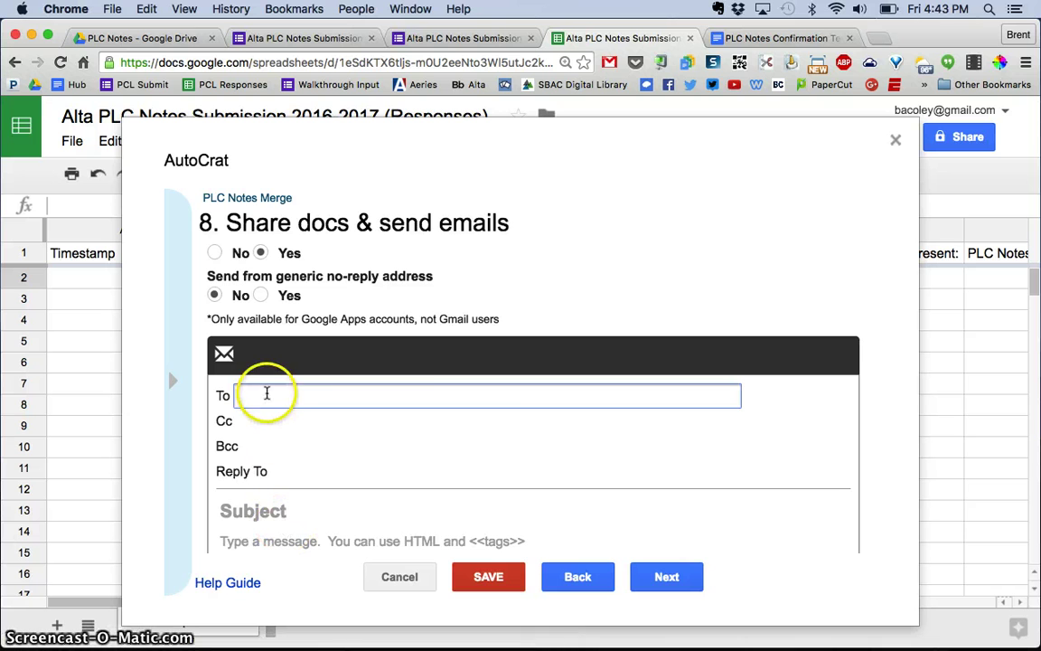
type("<<Your School Email Address:>>")
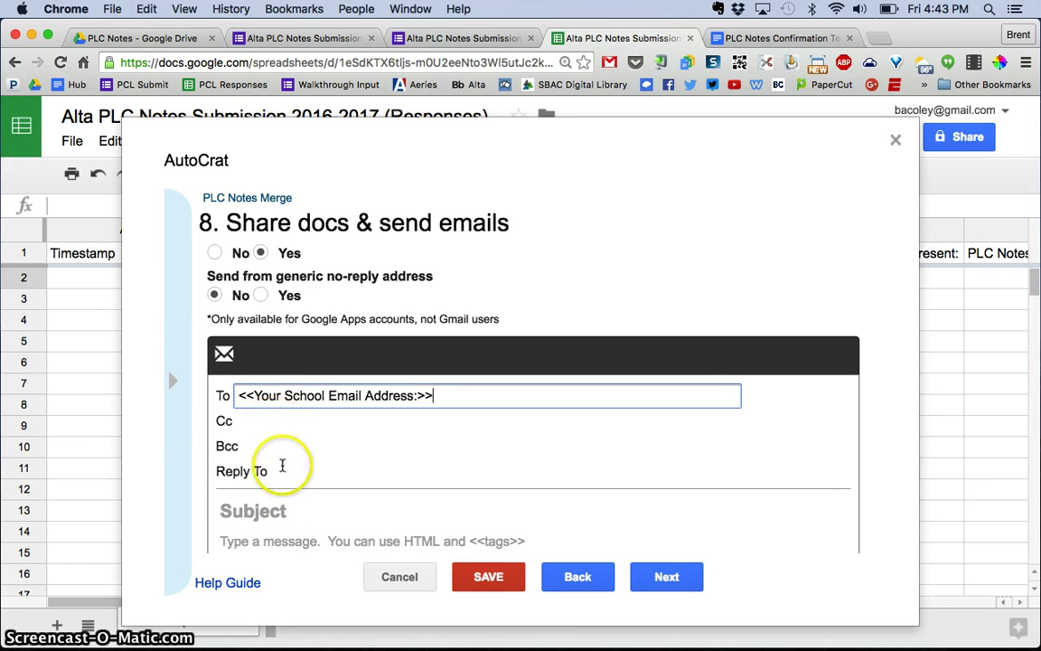
Step: Build the email subject 'PLC' plus the <<Grade Level:>> and <<Notes for PLC meeting on:>> tags, dash-separated
left_click(285, 511)
type("PLC Notes -")
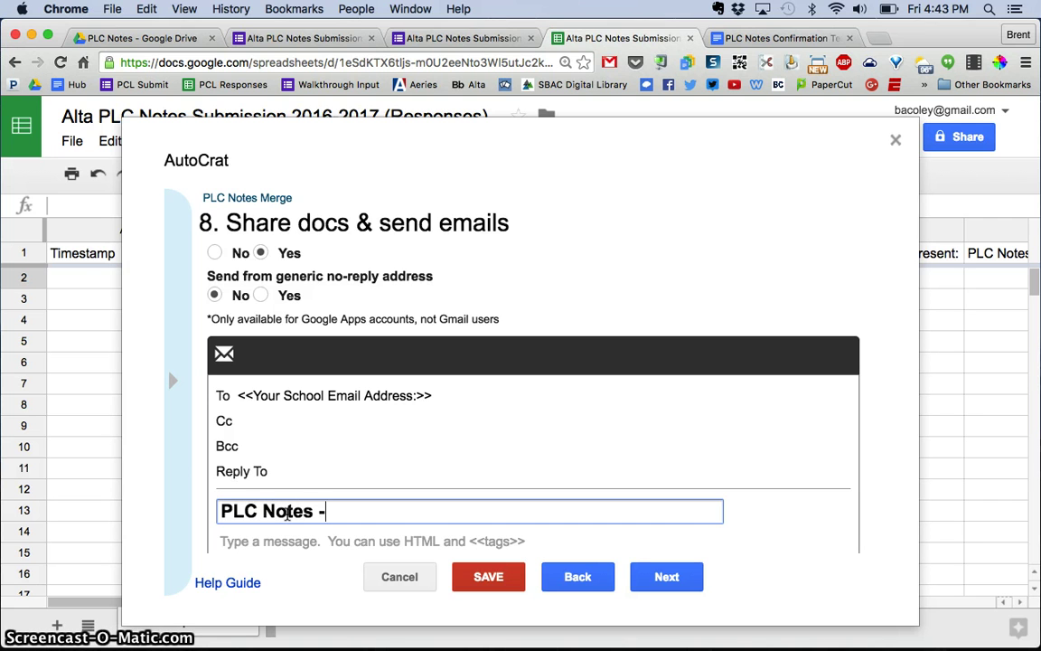
left_click(174, 386)
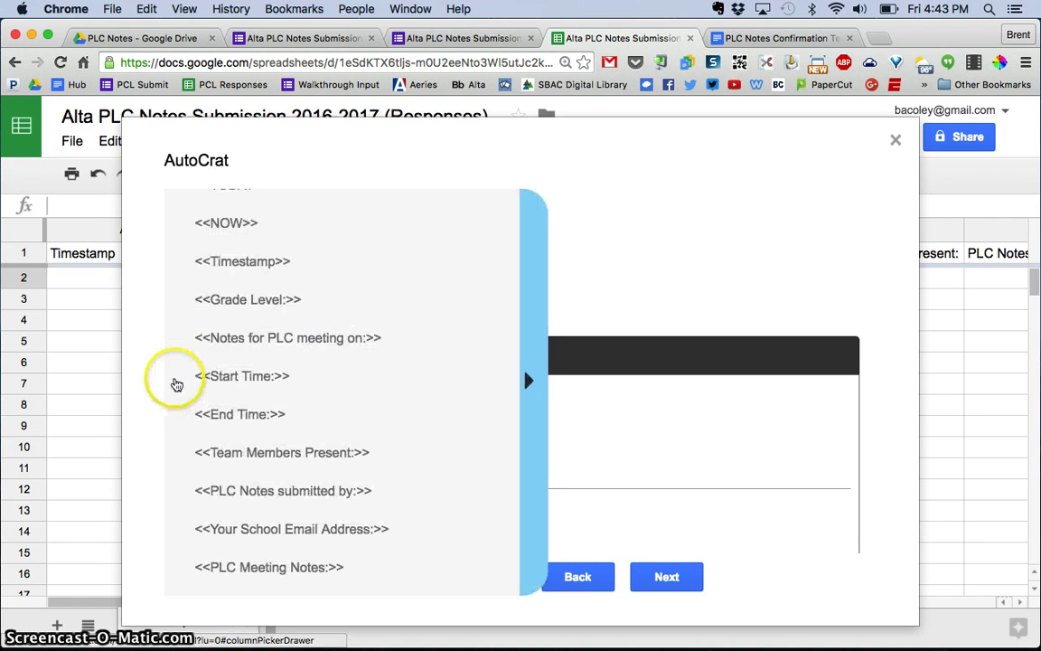
left_click(256, 302)
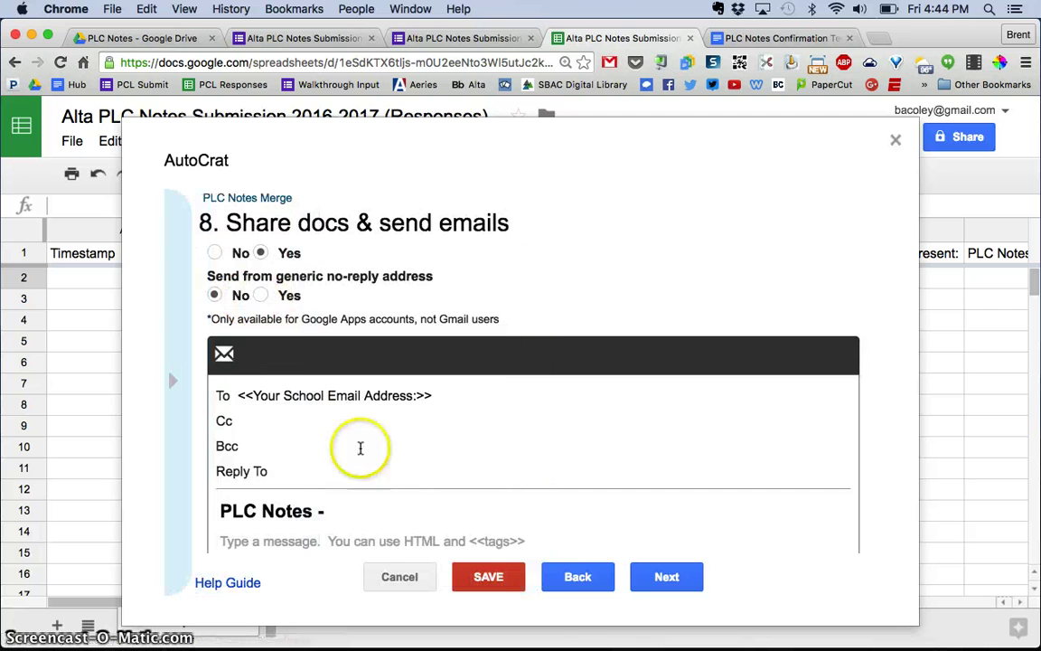
left_click(386, 513)
type("<<Grade Level:>>")
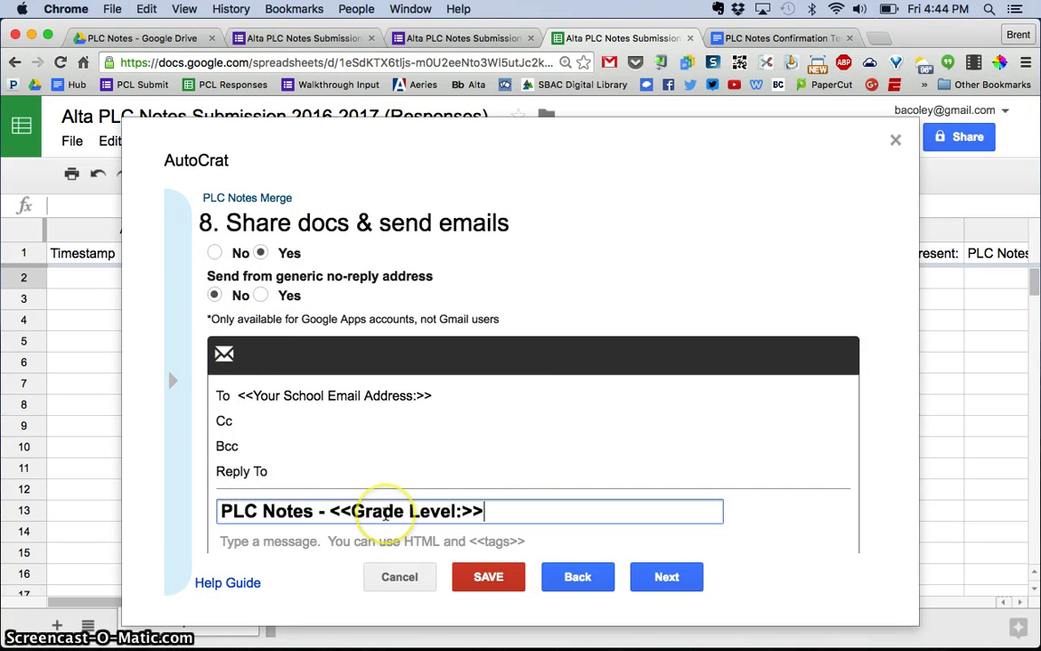
type("-")
key("BackSpace")
key("BackSpace")
key("BackSpace")
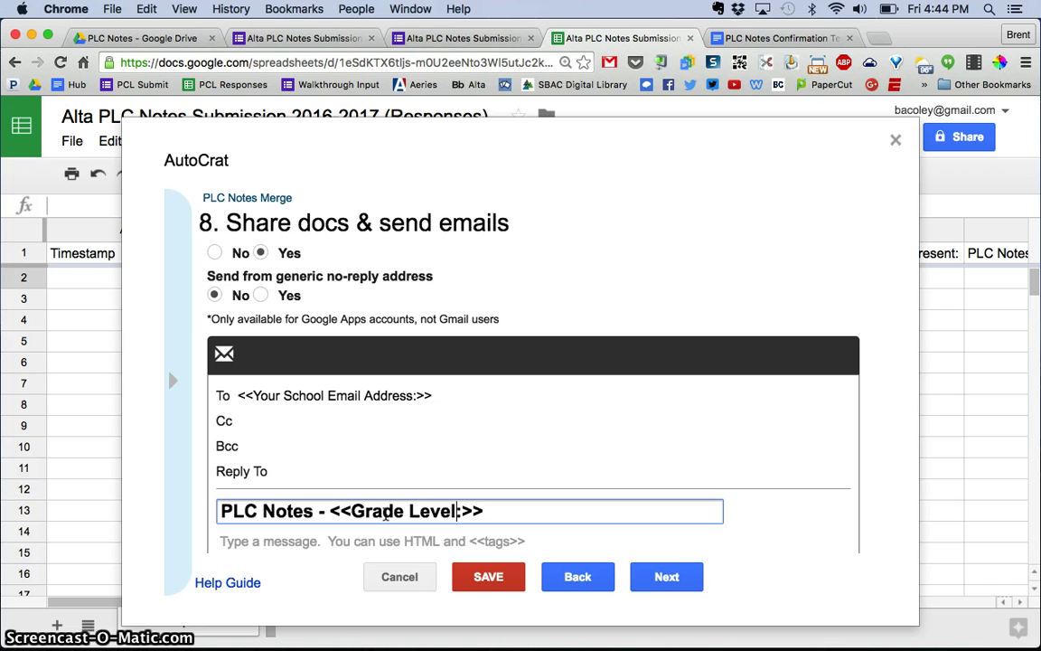
key("End")
type("-")
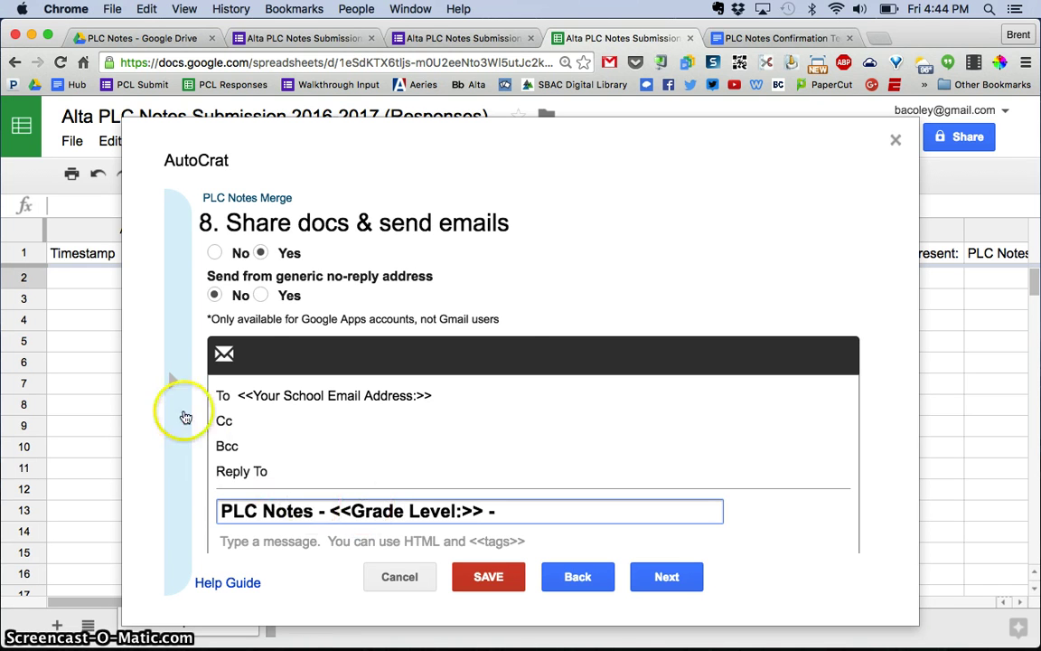
left_click(172, 384)
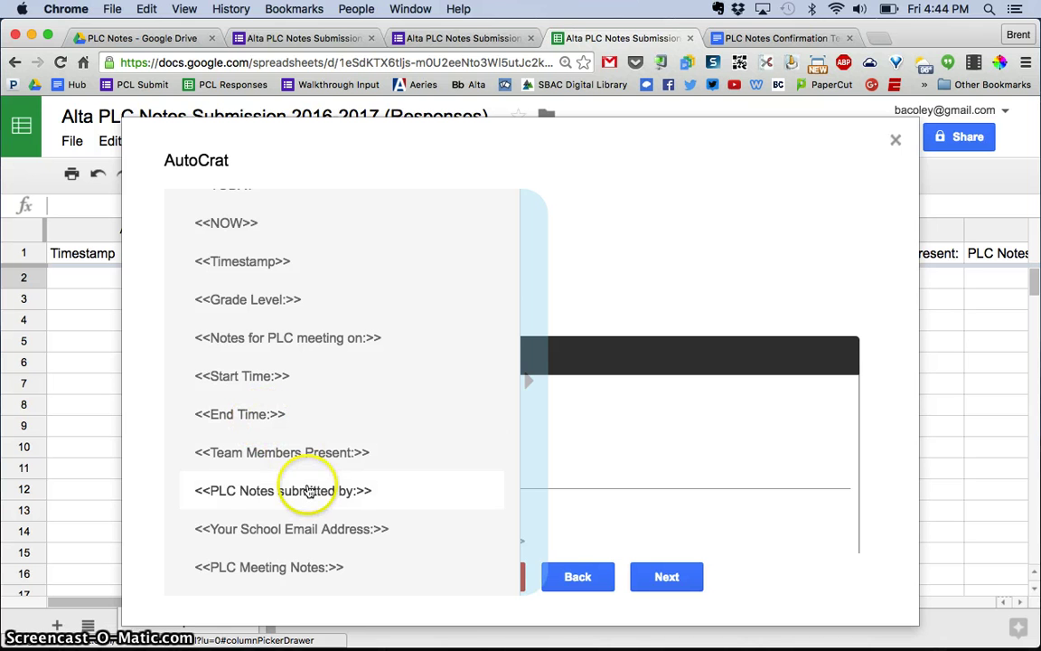
left_click(341, 338)
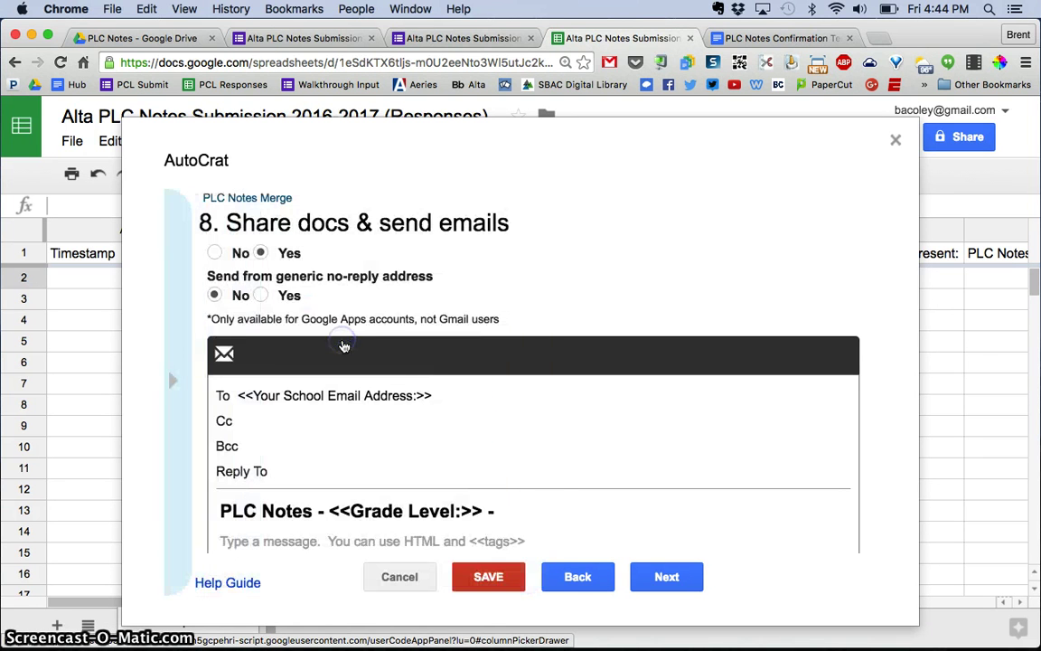
left_click(536, 500)
type("<<Notes for PLC meeting on:>>")
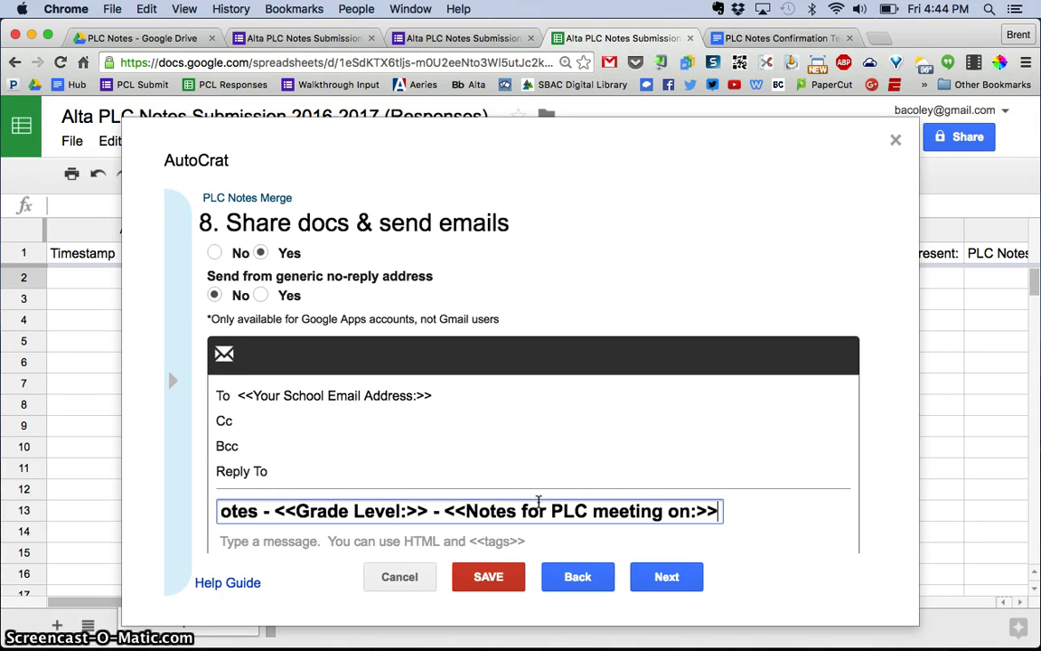
Step: Write the email body 'Attached are your PLC notes.' and start a new line
scroll(538, 499, "down", 2)
left_click(451, 501)
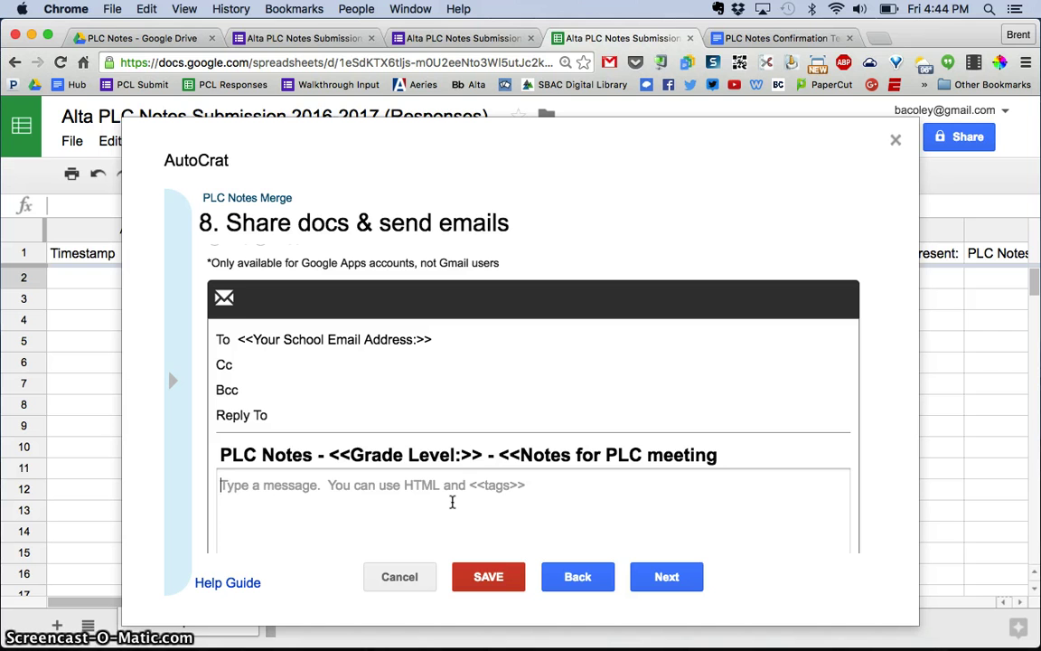
type("Attache")
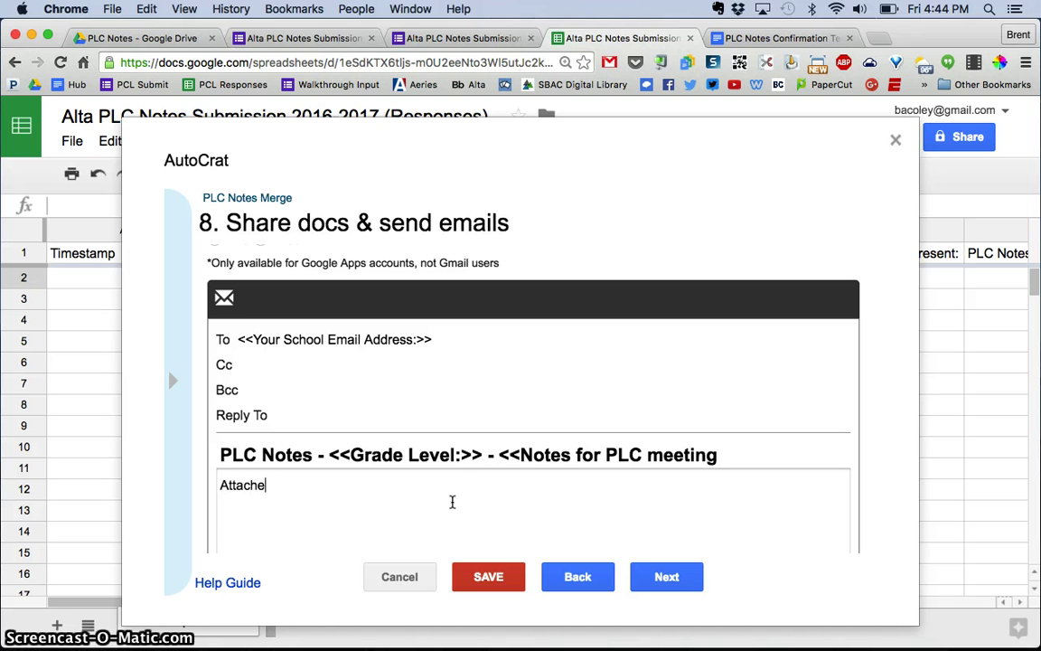
type("d are your PLC n")
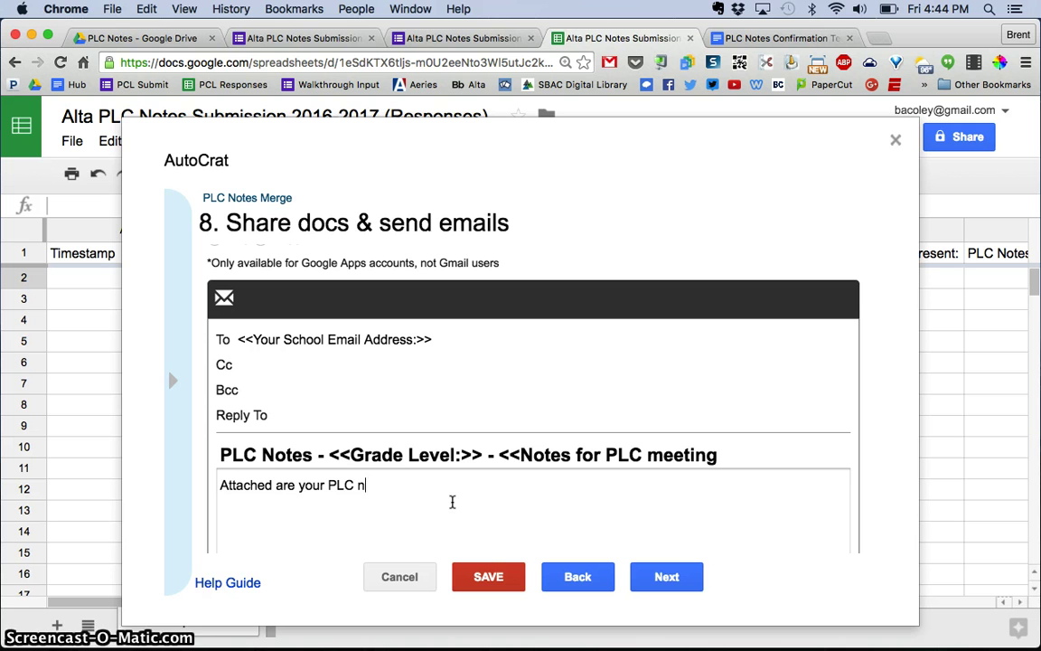
type("otes.")
key("Return")
key("Return")
Step: Sign the message with the sender's name, then set the job to run on form submit and every hour
type("- ")
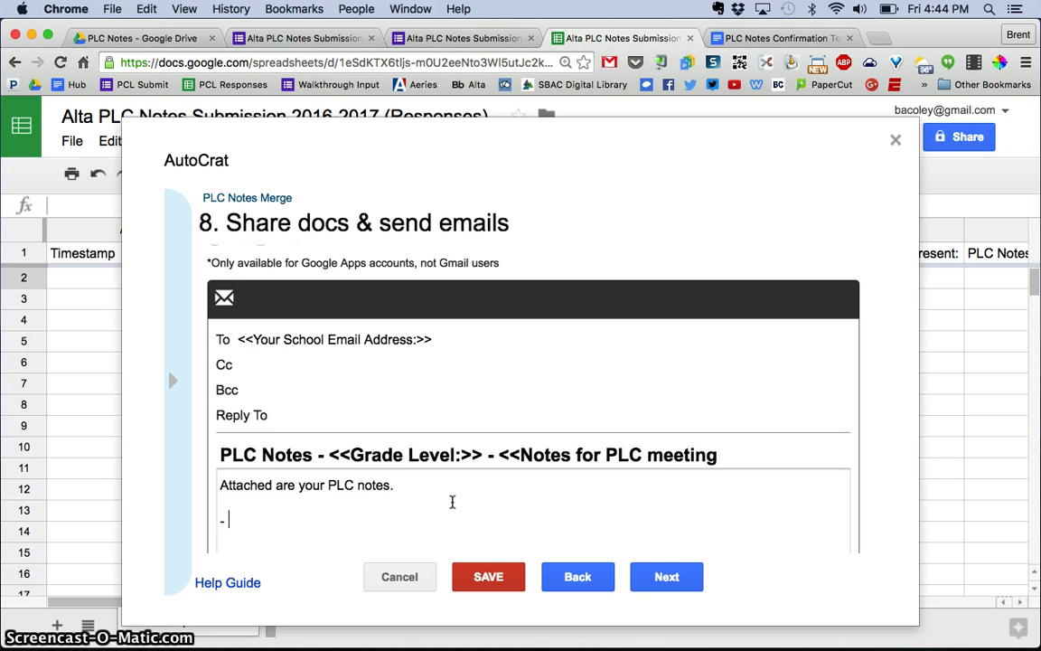
type("Brent")
left_click(676, 574)
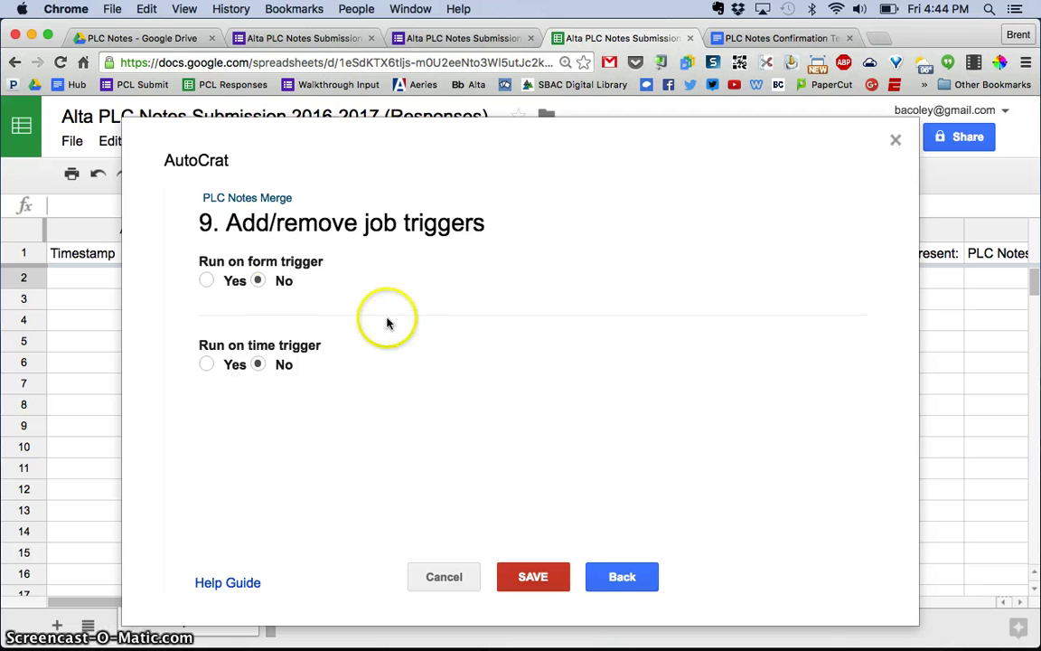
left_click(207, 280)
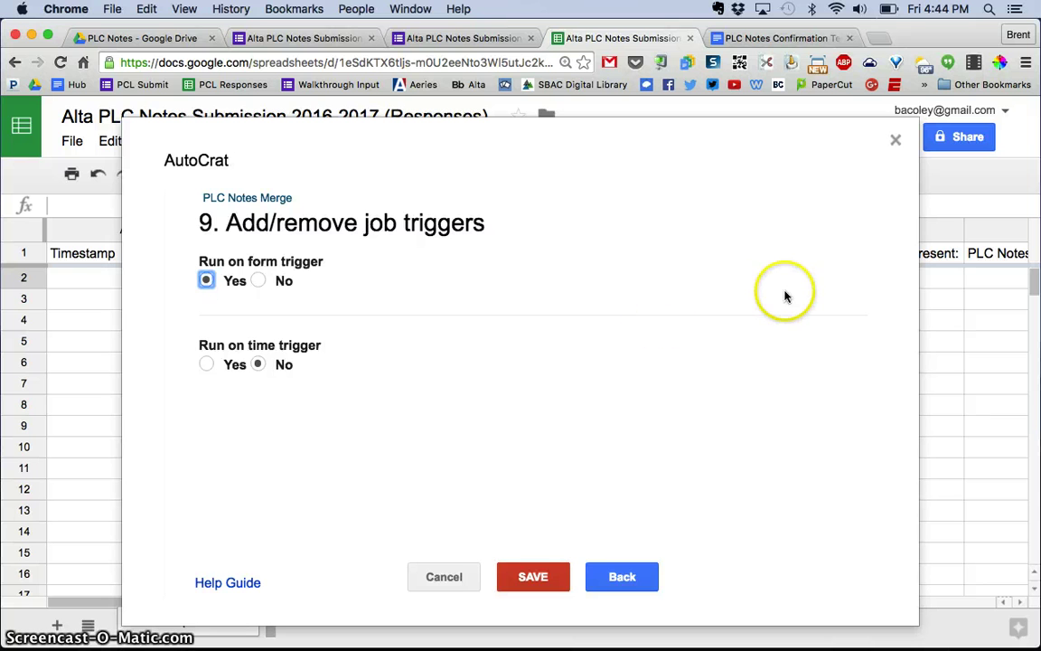
left_click(206, 364)
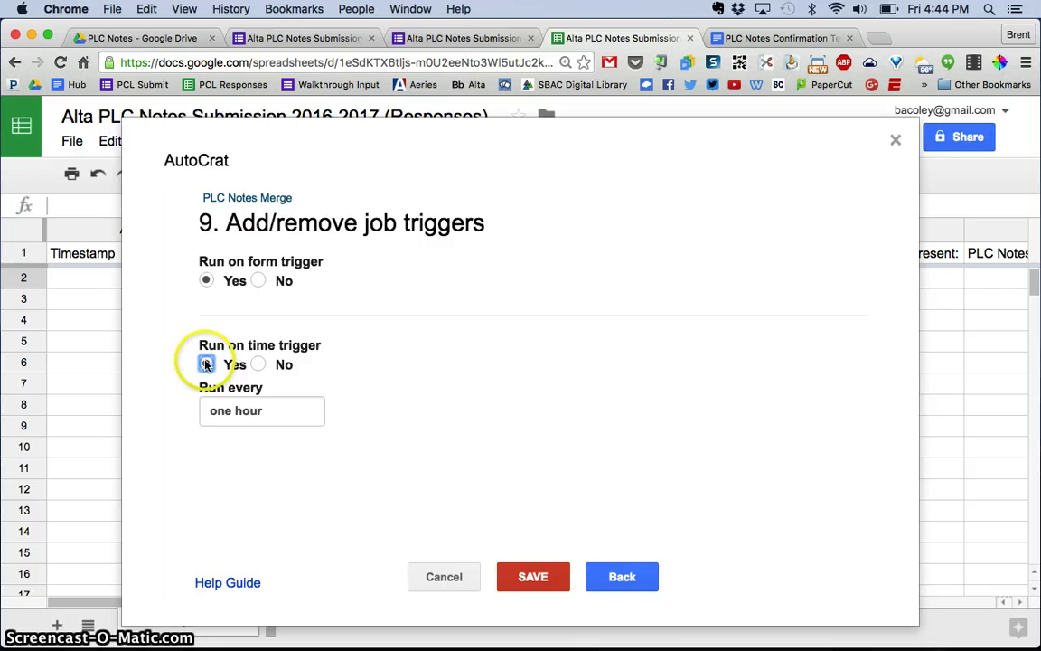
left_click(233, 425)
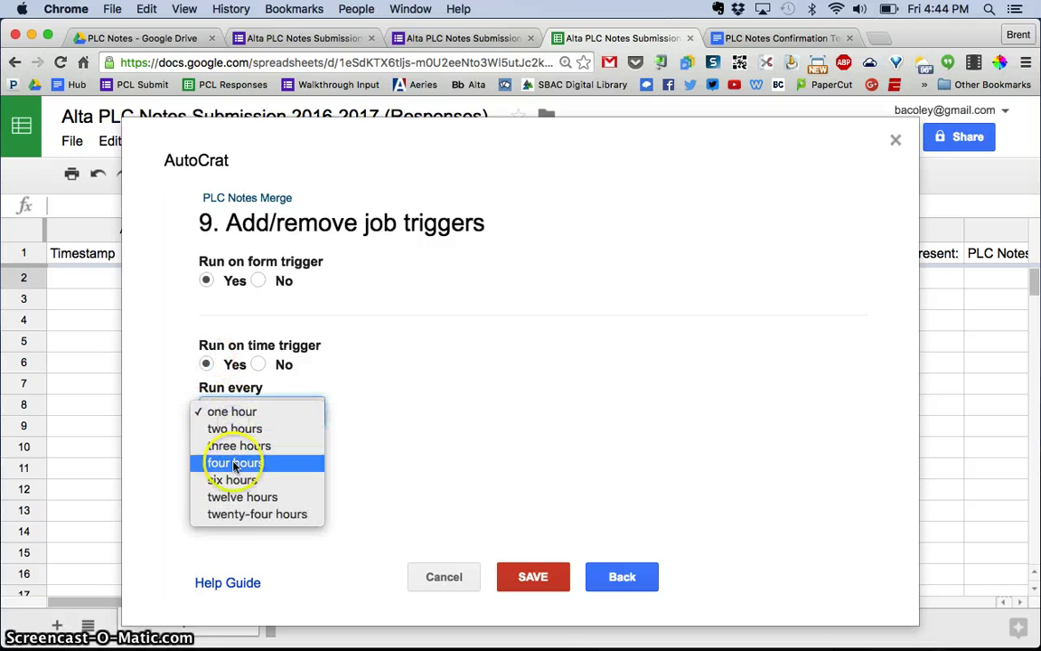
left_click(242, 412)
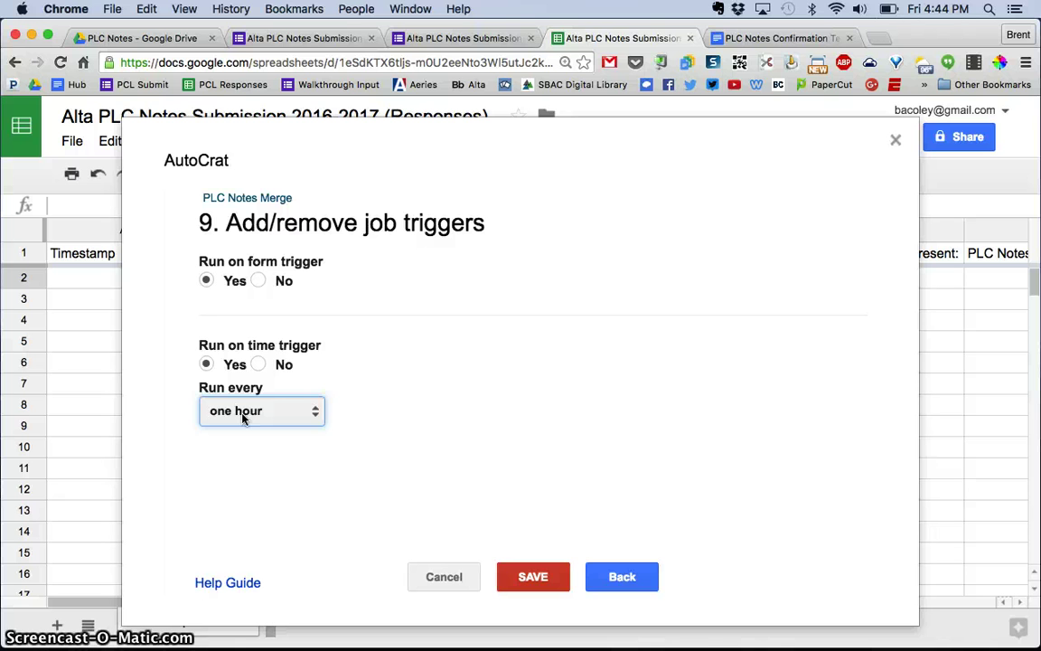
Step: Save the PLC Notes Merge job and run it from the Existing Jobs list
left_click(533, 575)
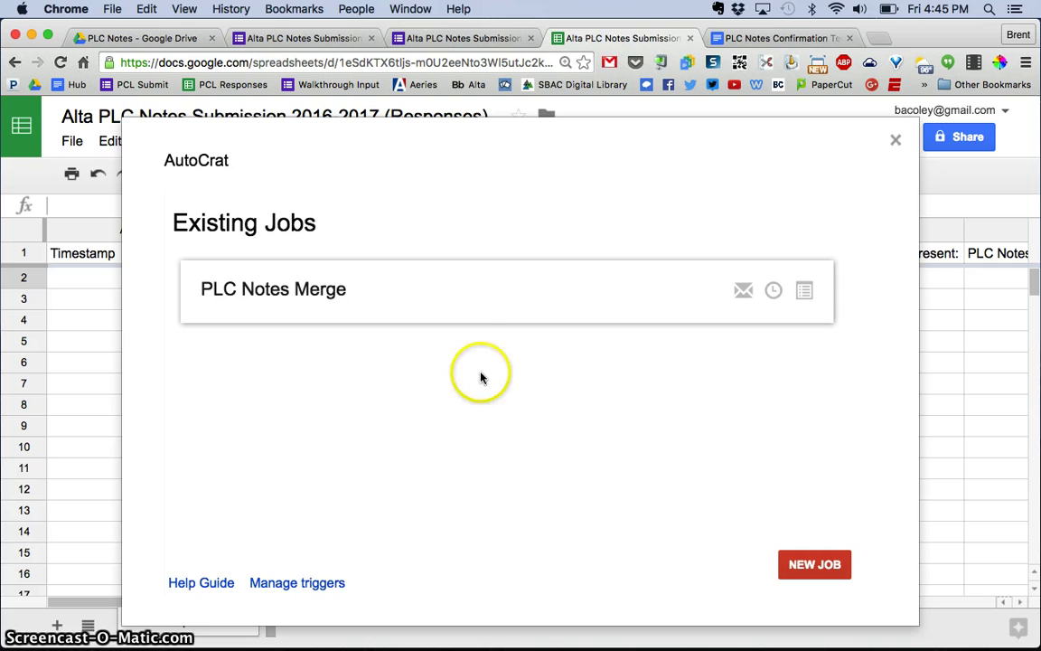
mouse_move(448, 288)
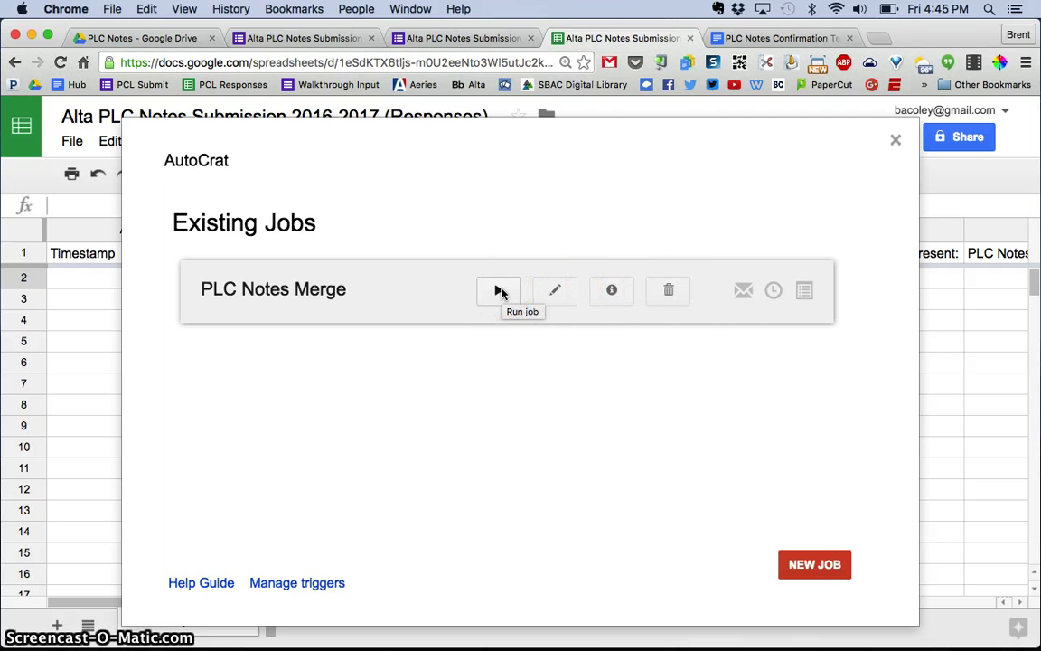
left_click(502, 291)
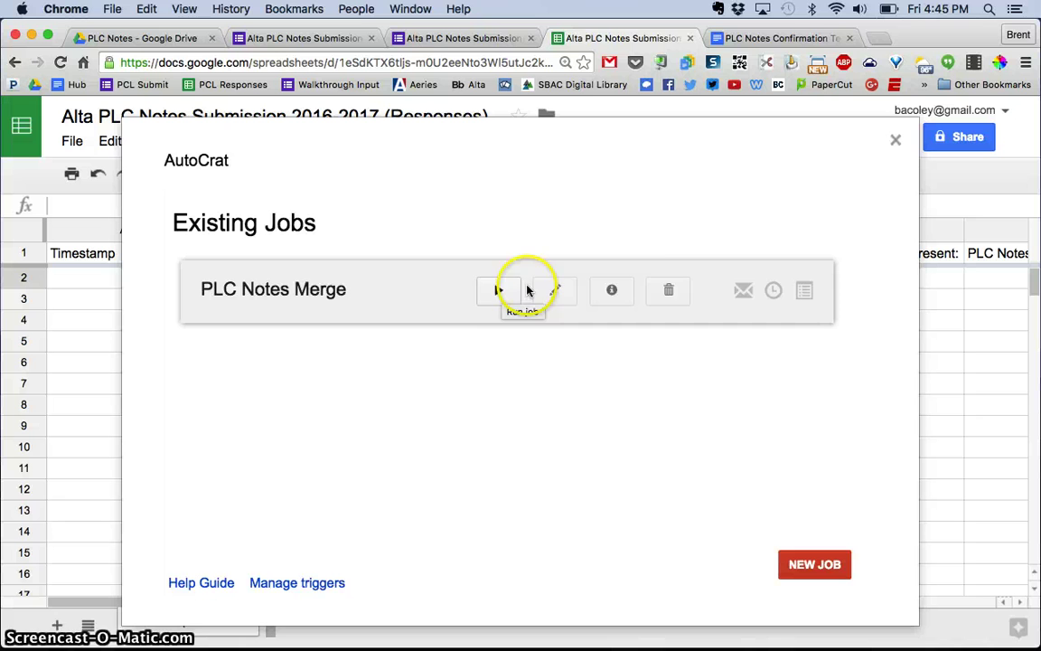
Step: Leave autoCrat and, in the PLC Notes form, choose 3rd Grade and meeting date 06/27/2016
left_click(895, 143)
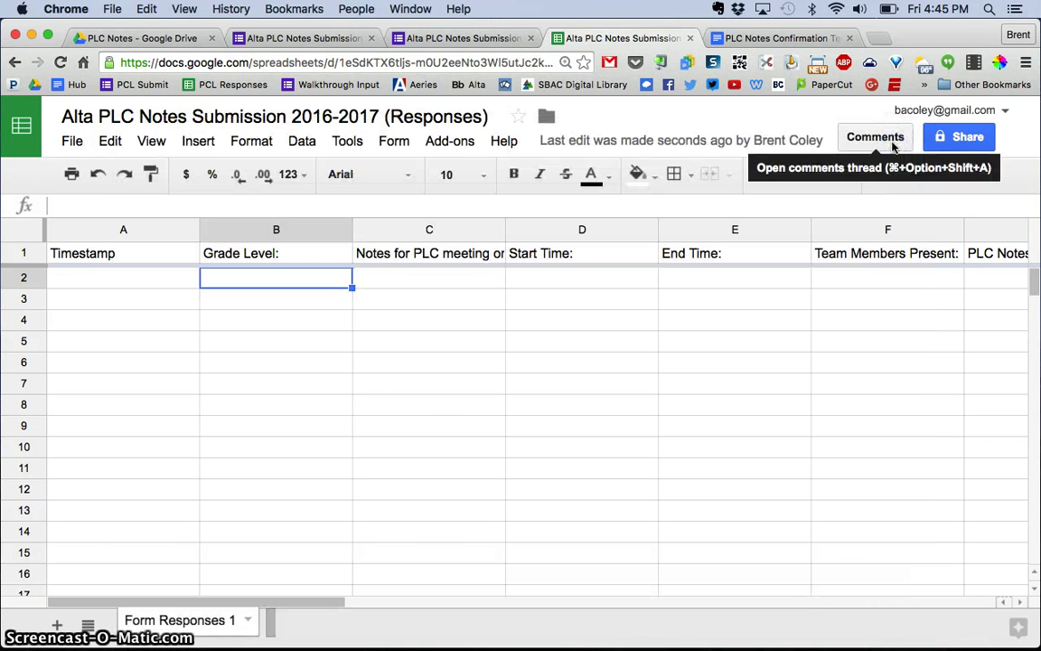
left_click(276, 38)
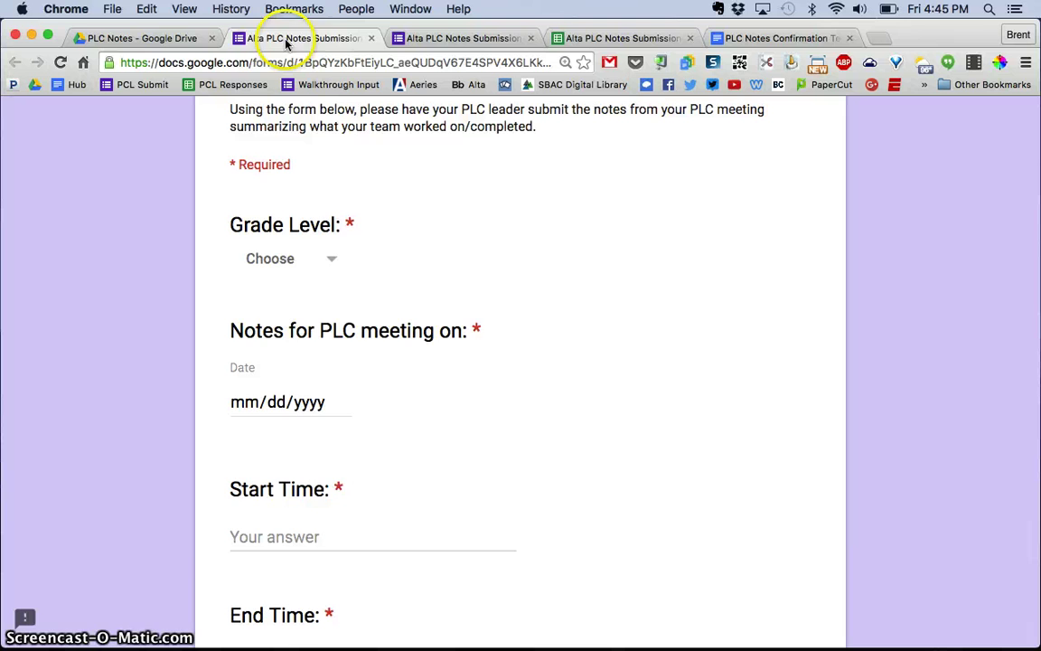
scroll(483, 274, "up", 5)
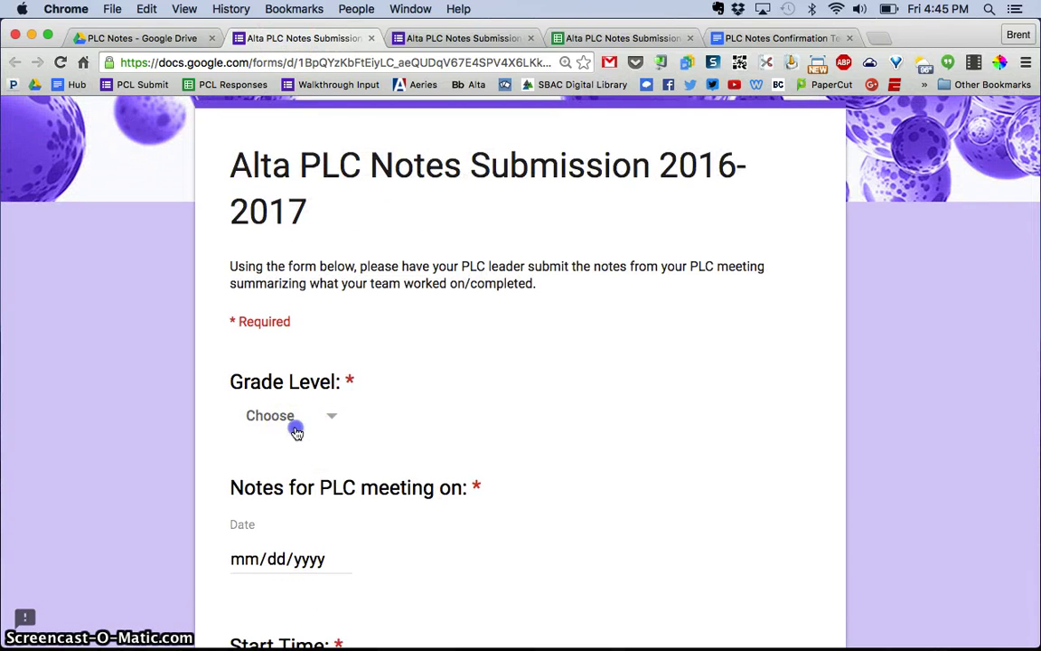
left_click(295, 421)
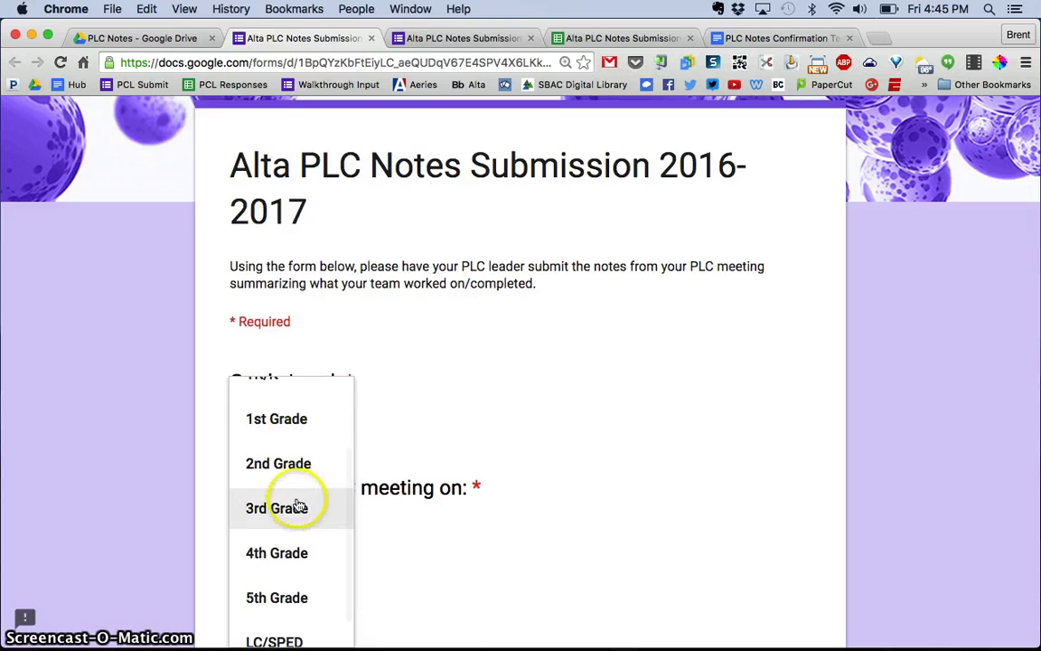
left_click(297, 502)
scroll(581, 350, "down", 3)
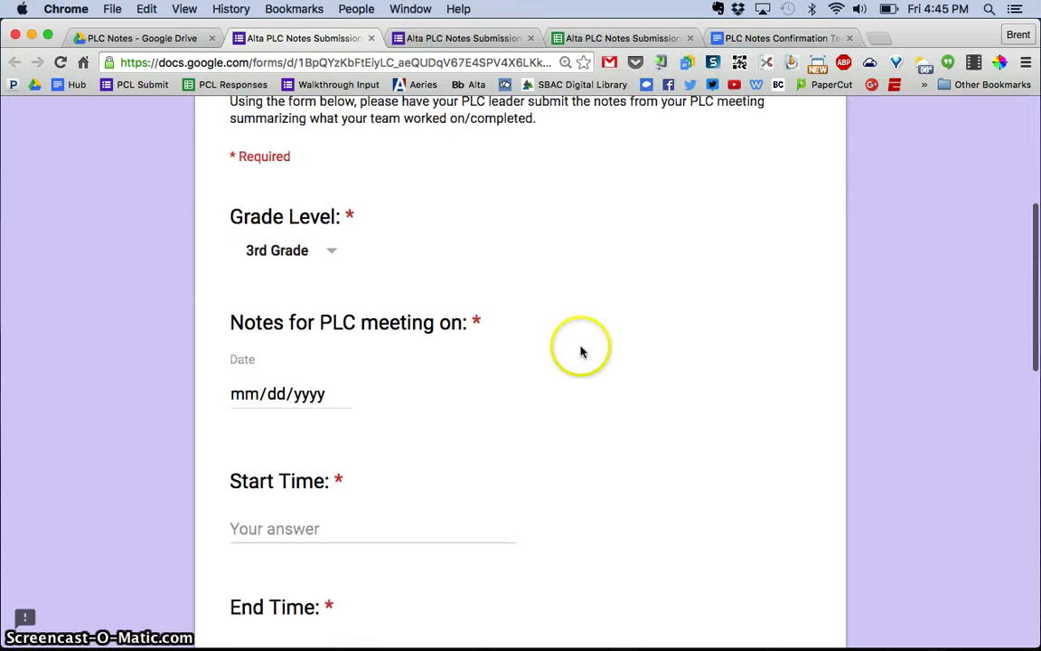
left_click(340, 392)
left_click(292, 566)
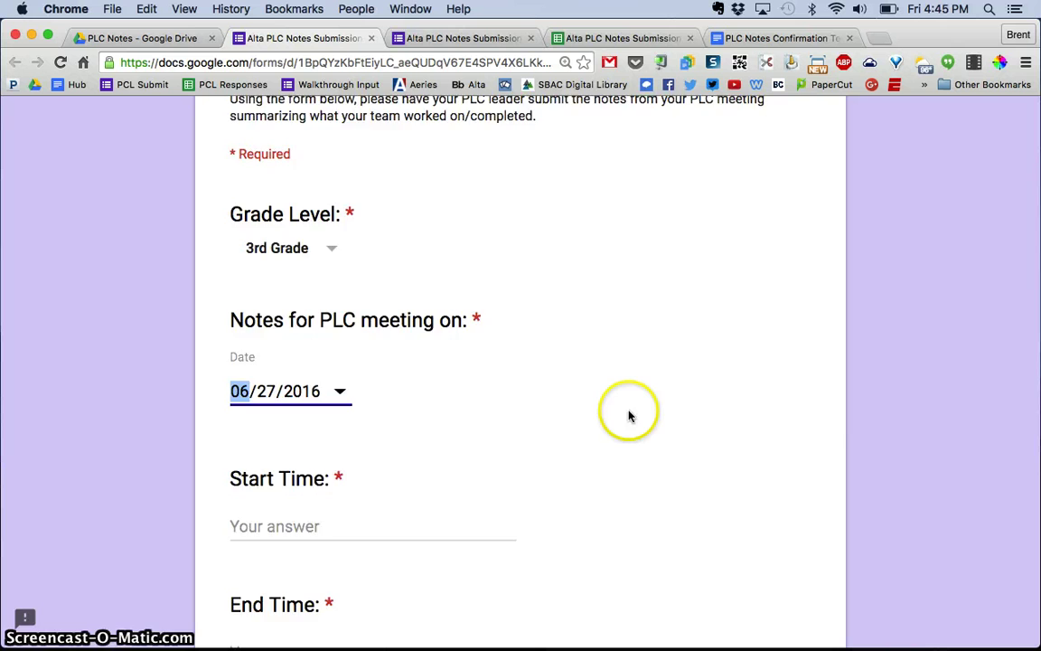
scroll(625, 412, "down", 3)
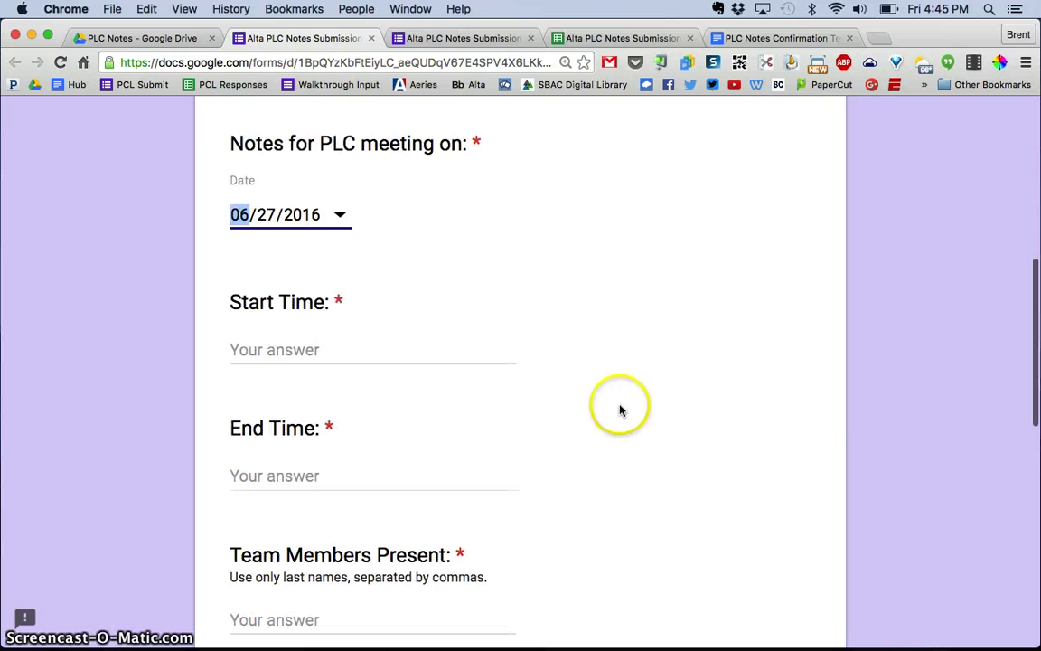
Step: Enter meeting times 2:15pm to 4:15pm and list the five team members present
left_click(277, 357)
type("2:15pm")
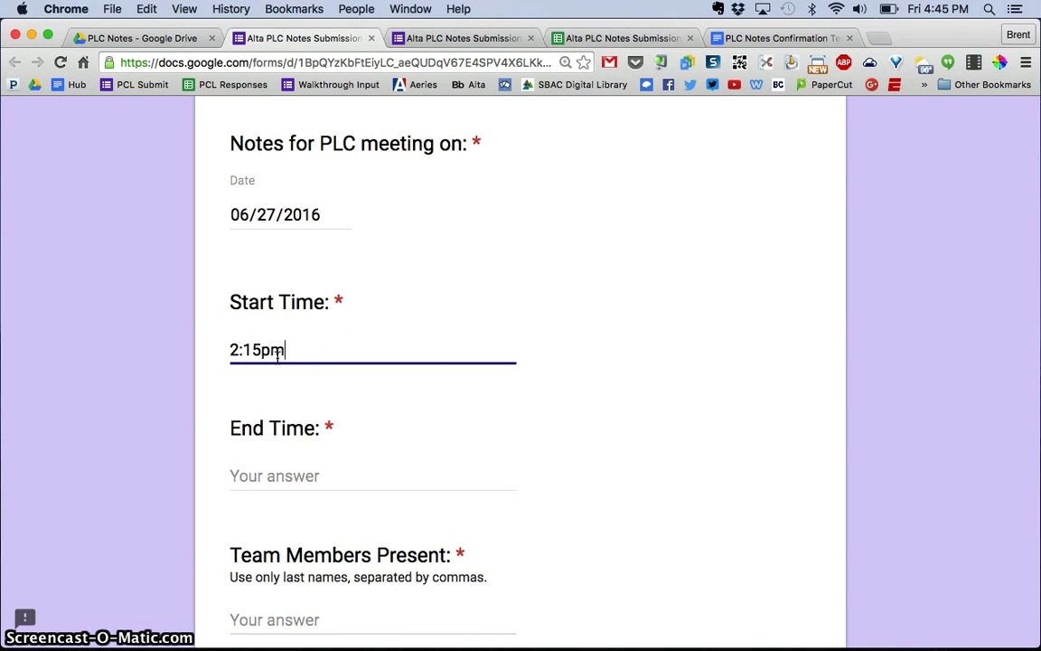
key("Tab")
type("4:")
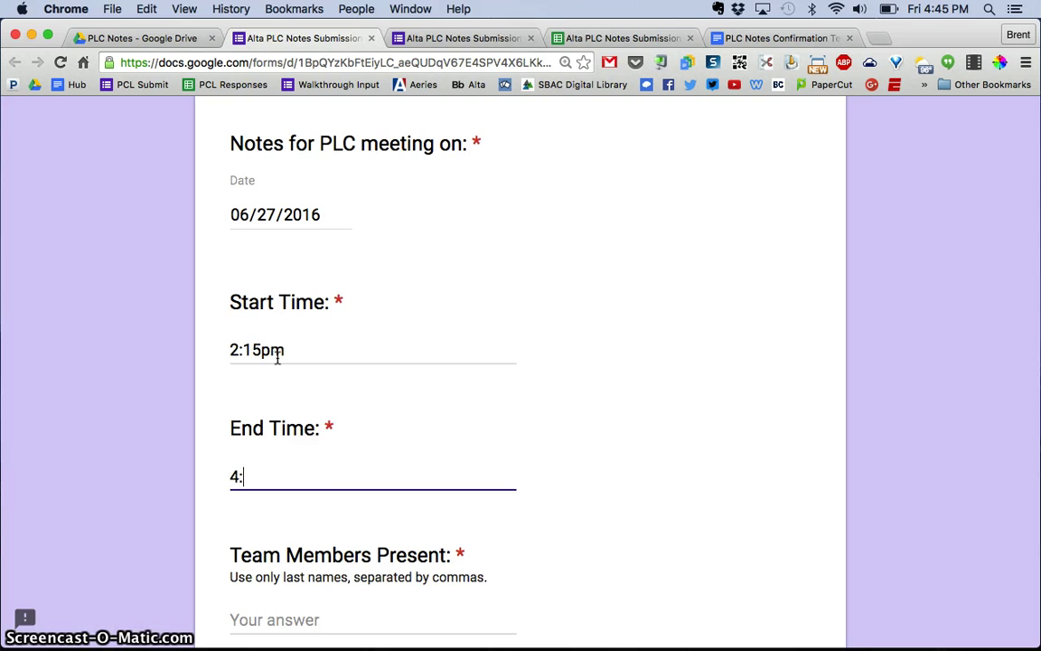
type("15pm")
scroll(569, 306, "down", 5)
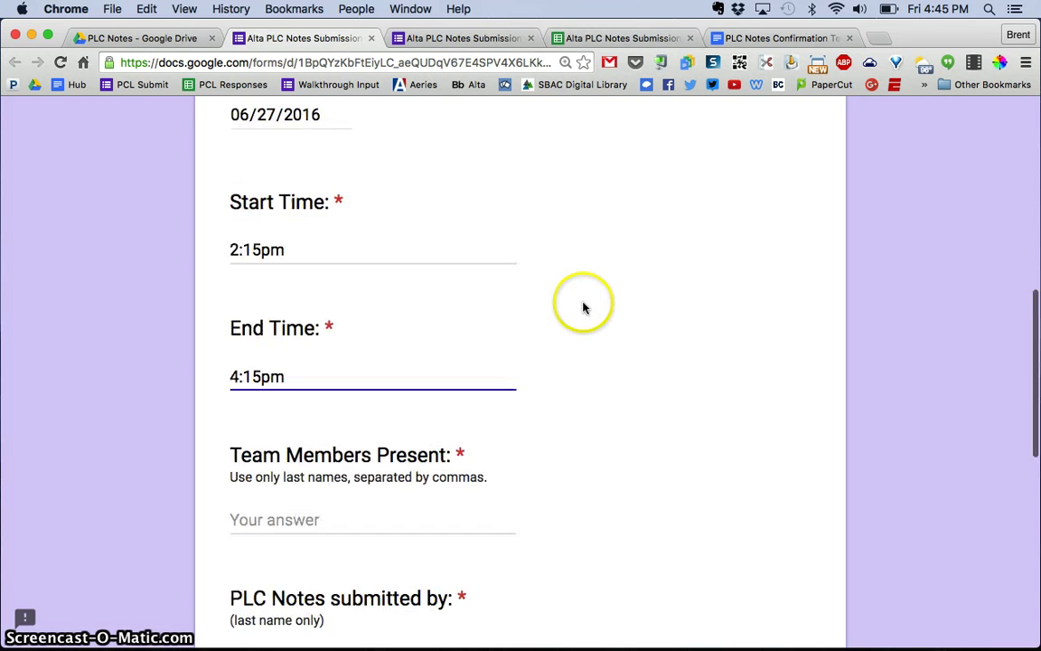
left_click(308, 412)
type("Joe, Bob, Lori, Trish,")
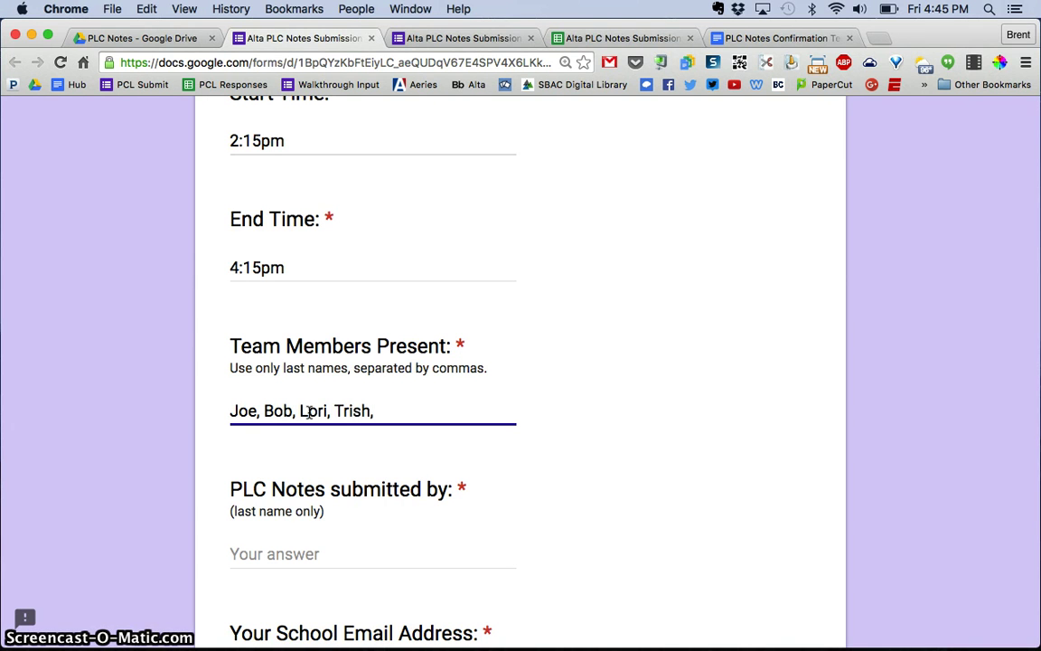
type(" Mary")
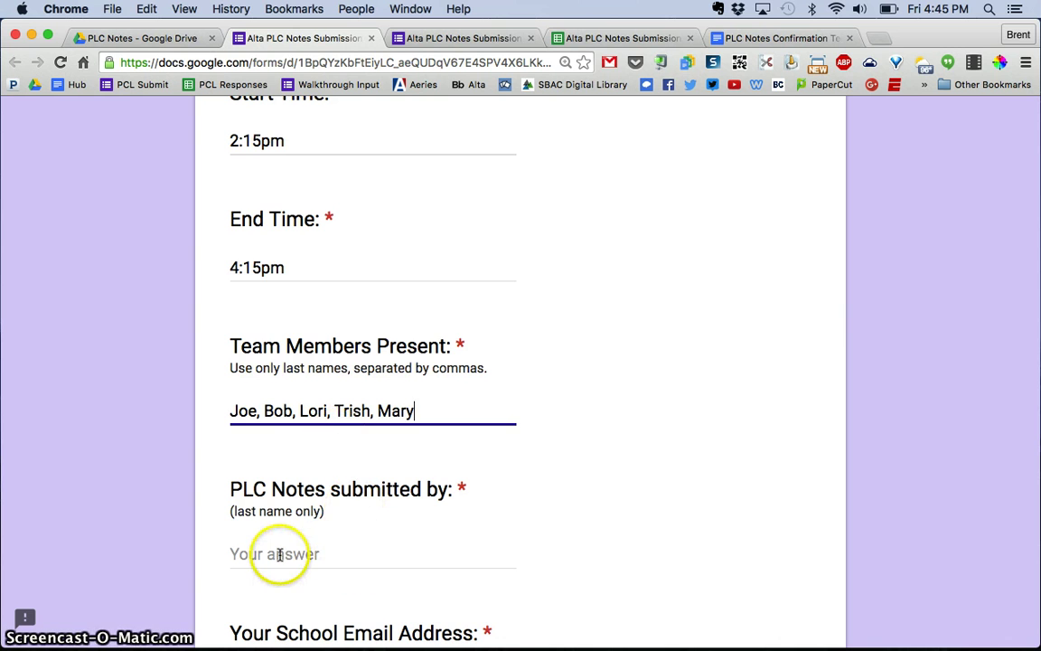
Step: Fill in the submitter's name and their school email address
left_click(278, 554)
scroll(278, 554, "down", 1)
type("Bob")
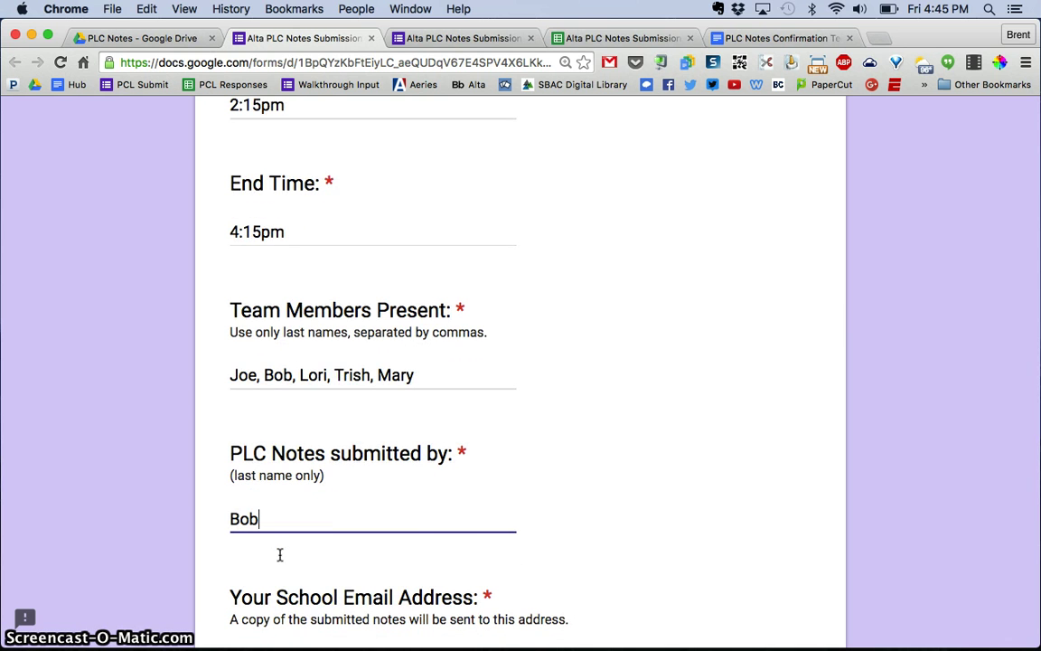
scroll(683, 502, "down", 5)
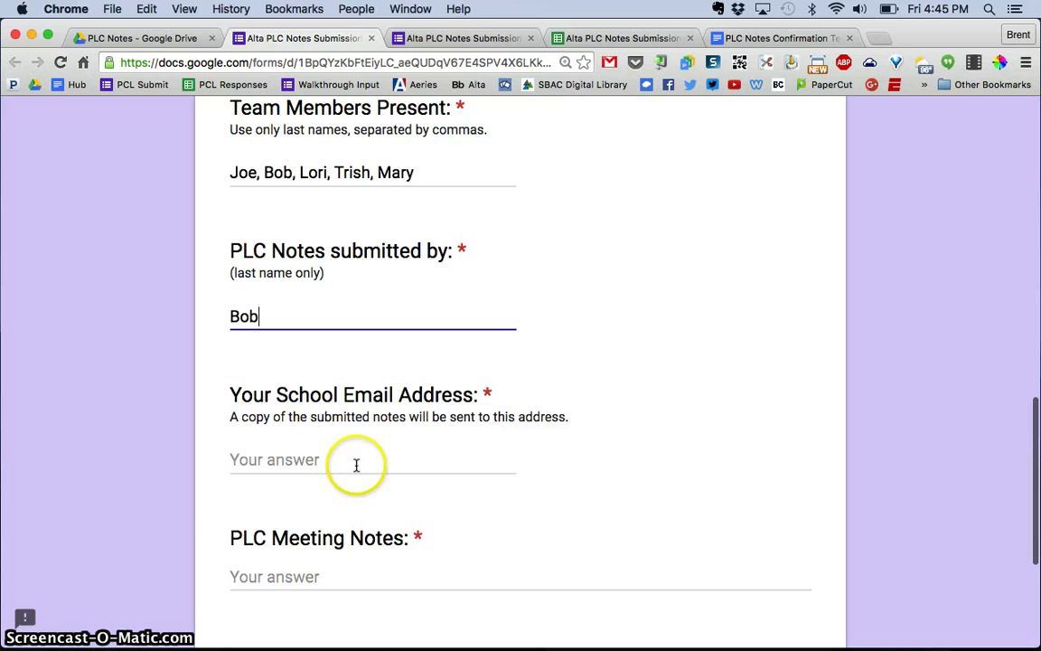
left_click(271, 461)
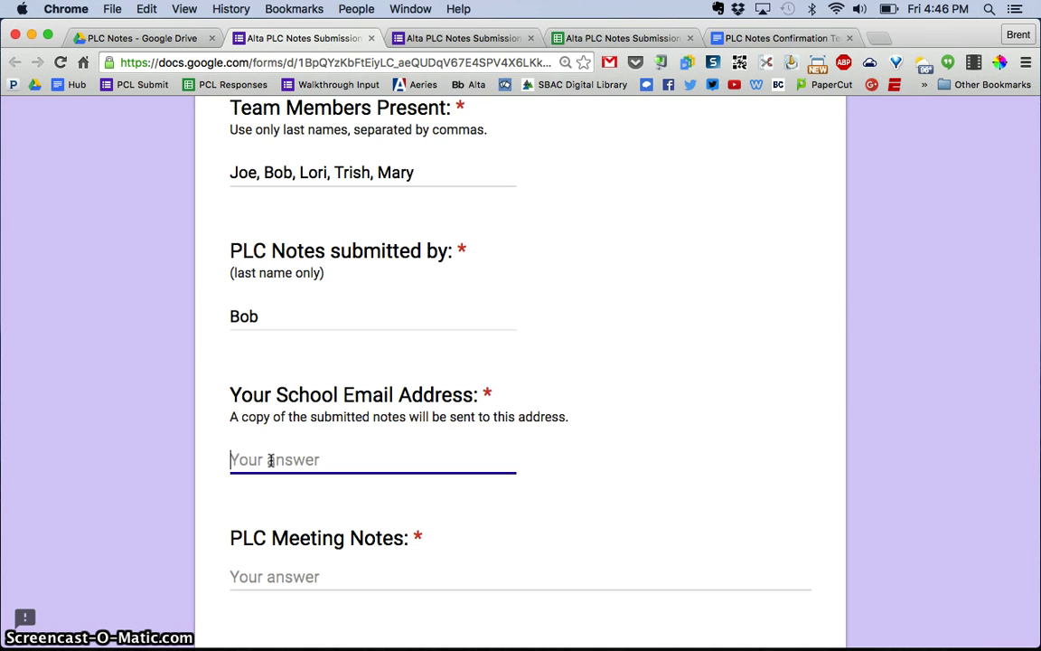
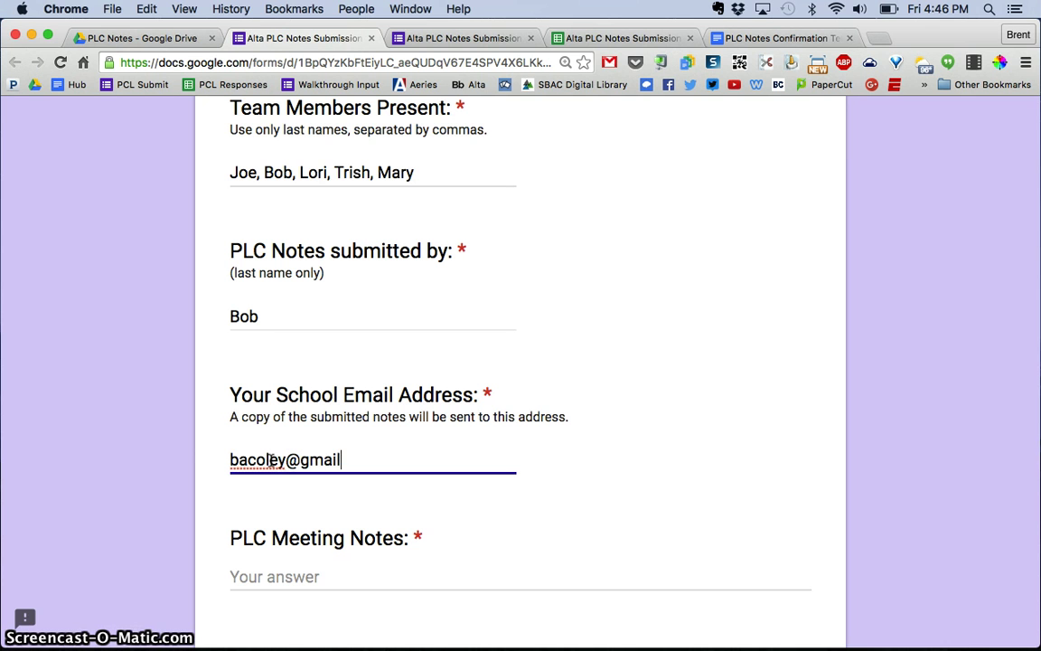
scroll(386, 506, "down", 1)
left_click(385, 509)
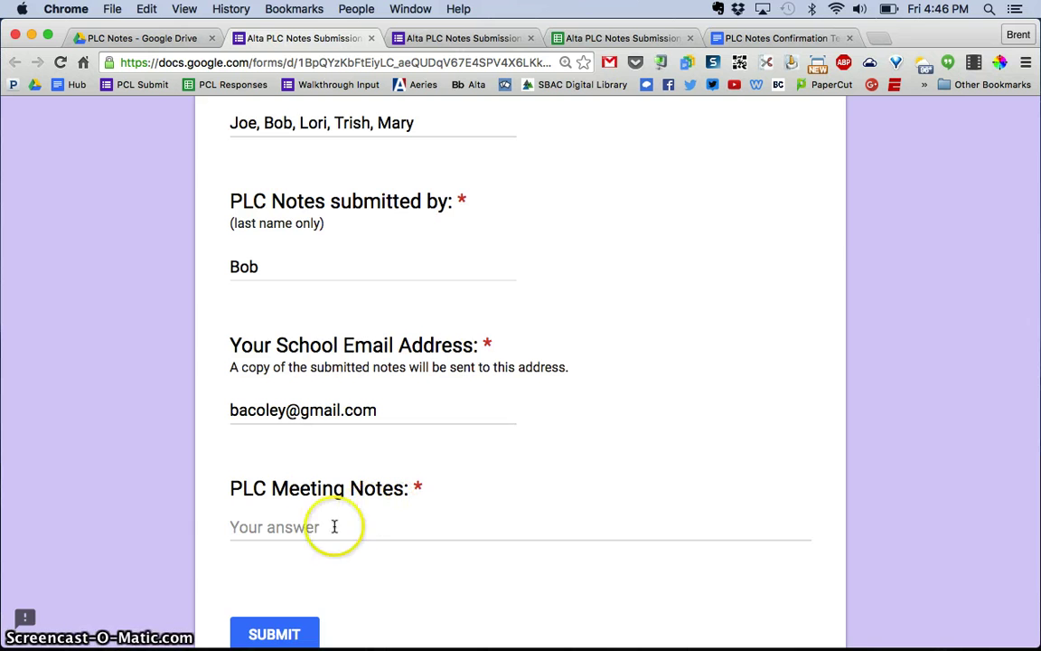
Step: Type three lines of placeholder meeting notes and submit the response
left_click(301, 530)
type("dfafadsgagafgadfgadfghagh")
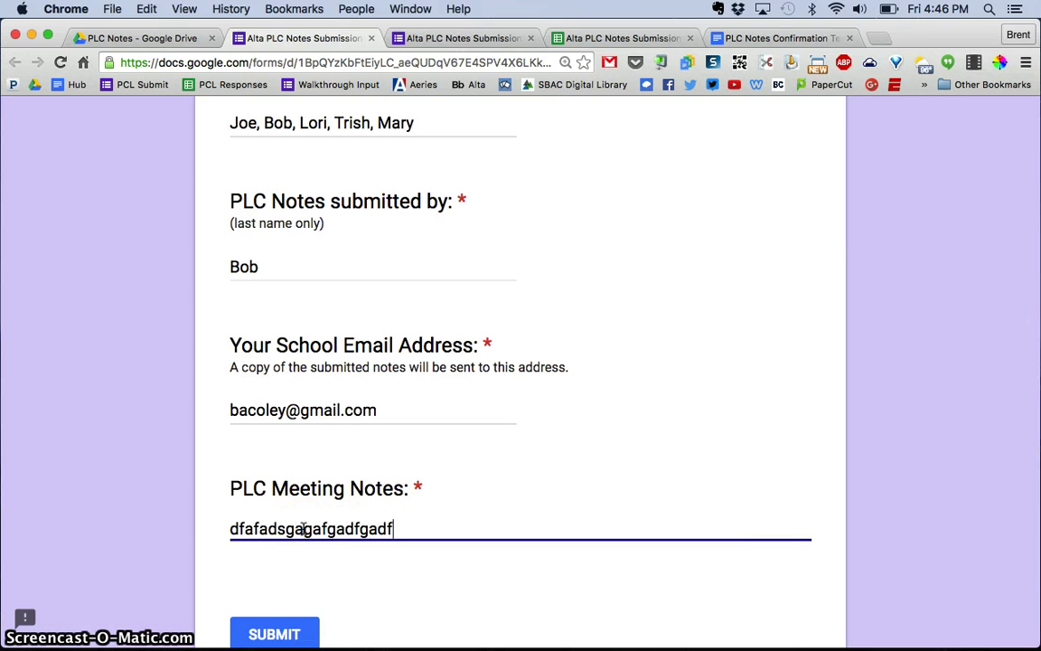
key("Return")
type("ahafdhadfhafdhfadhadhadfhfad")
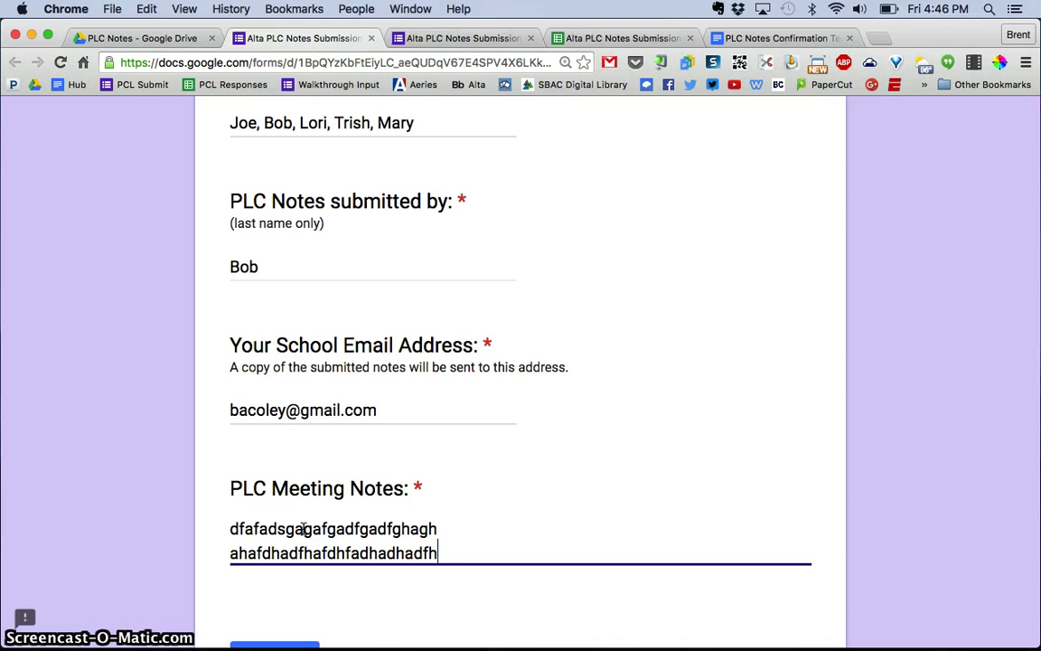
key("Return")
type("adfhafdhafdhfadhadfhadfhadfh")
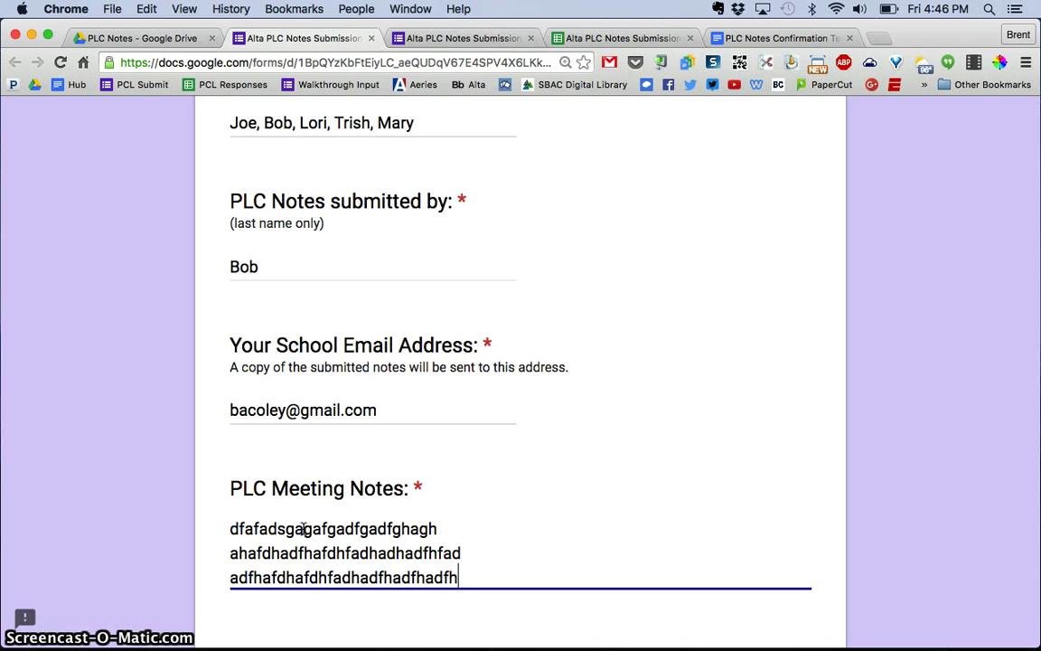
scroll(595, 388, "down", 3)
left_click(275, 513)
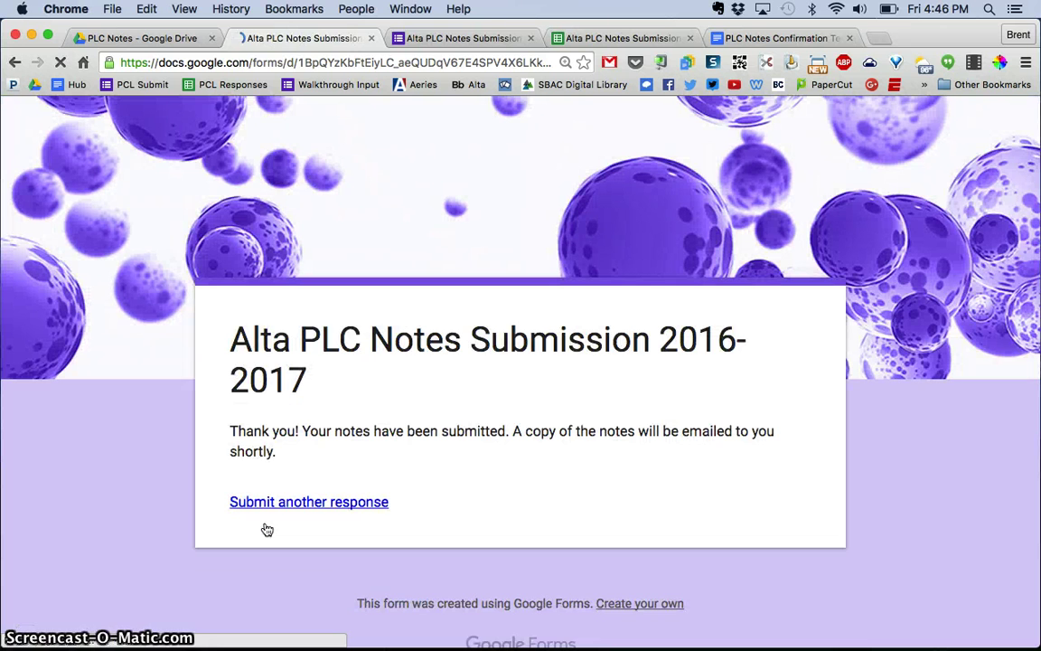
Step: Open the responses spreadsheet and scroll across row 2 to the merged doc and status columns
left_click(598, 41)
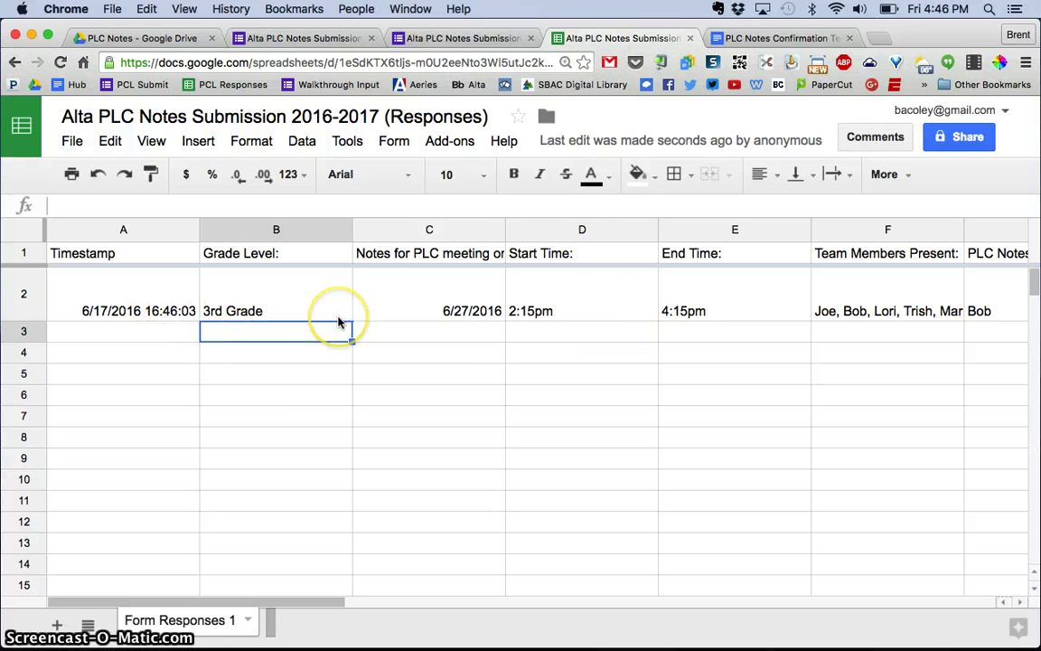
scroll(339, 321, "right", 5)
scroll(338, 322, "right", 3)
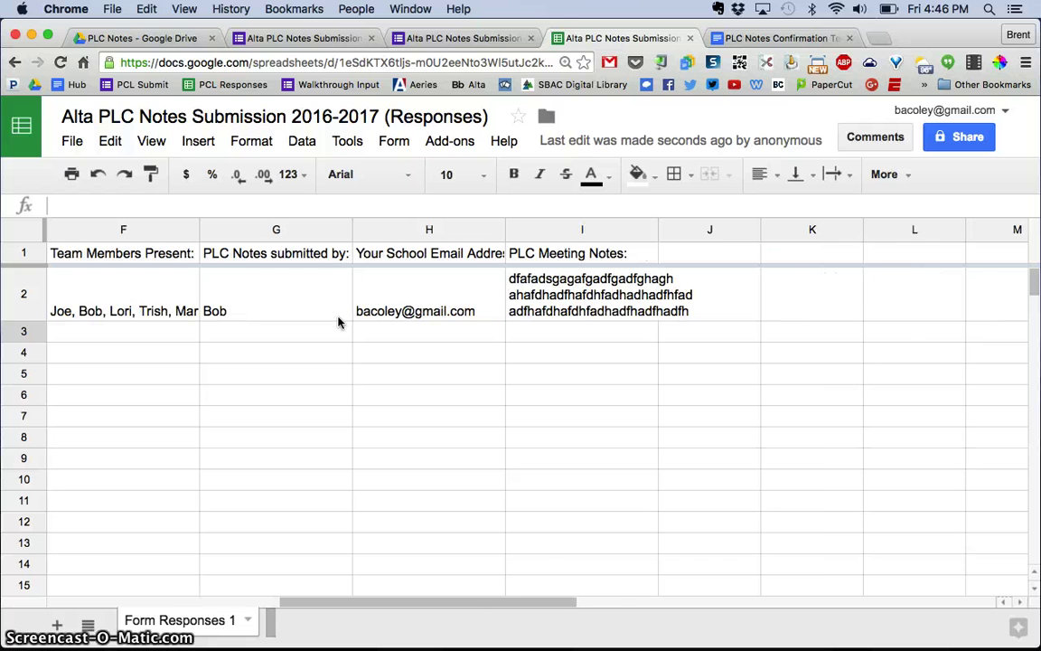
scroll(339, 321, "right", 1)
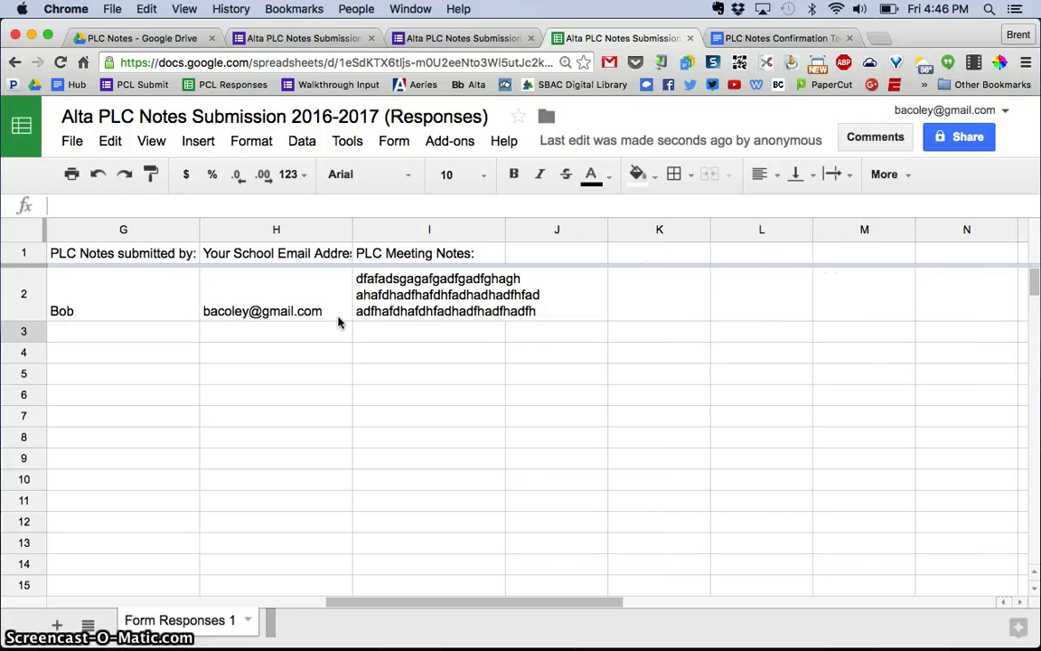
scroll(338, 321, "left", 8)
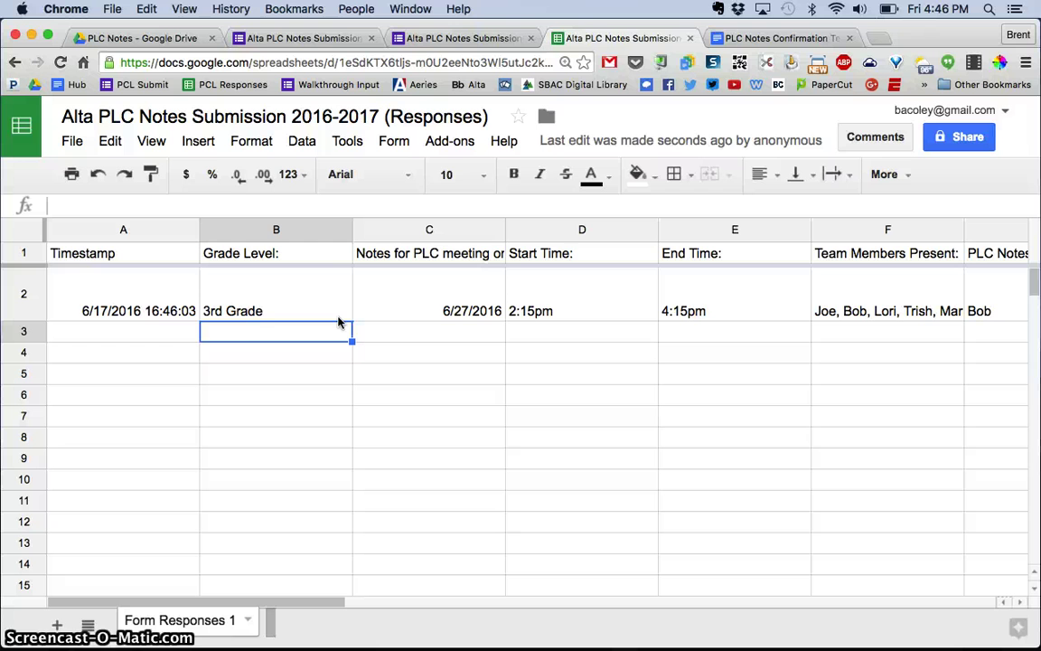
scroll(316, 300, "right", 7)
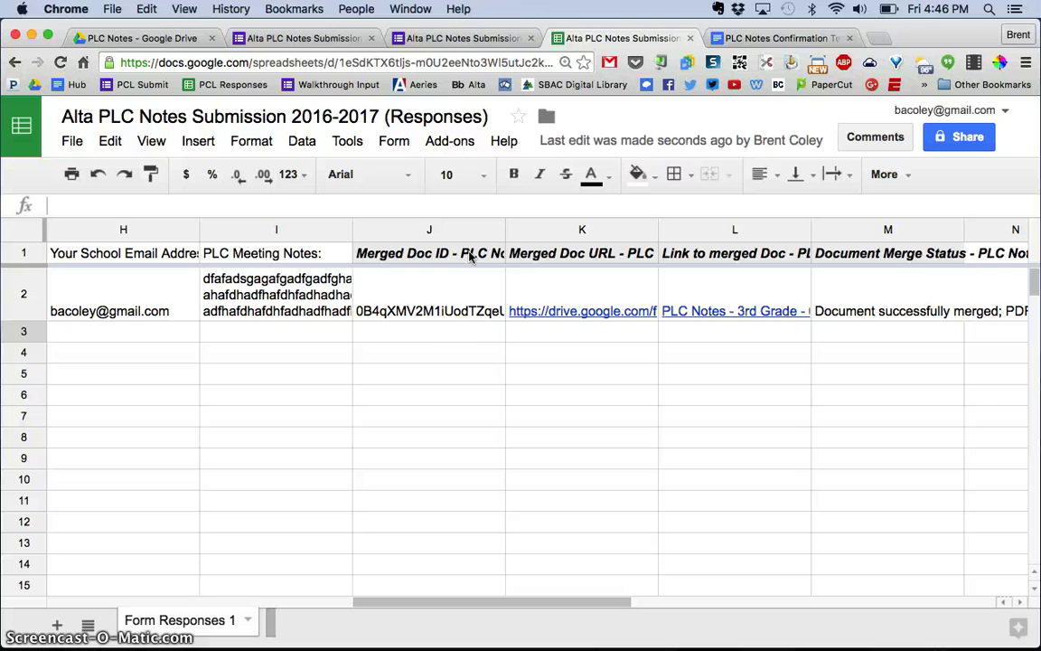
left_click(463, 310)
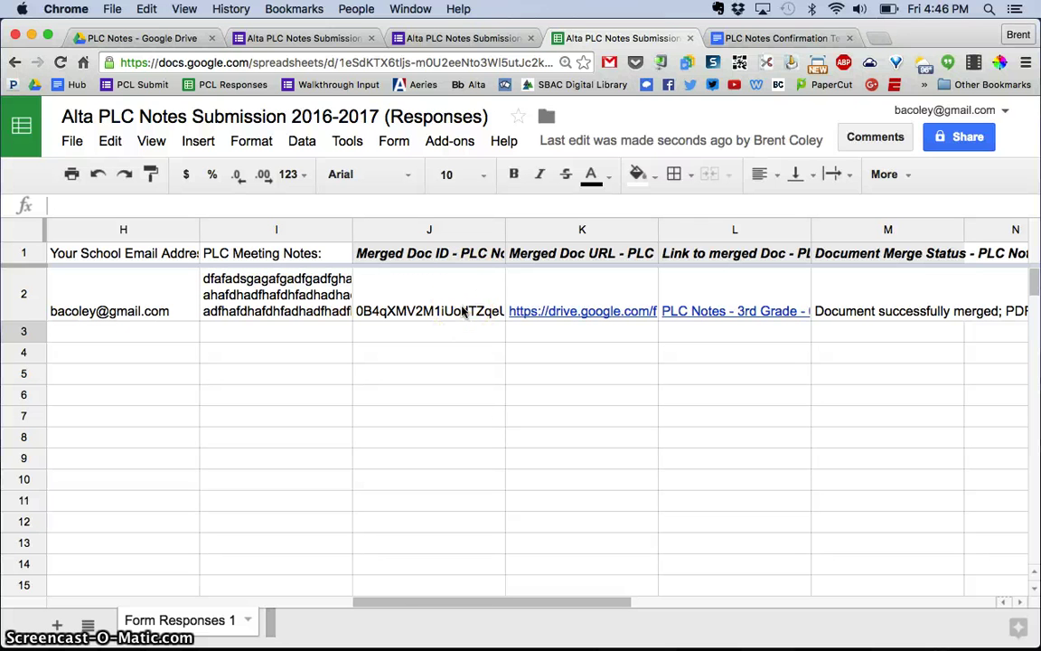
scroll(479, 311, "right", 6)
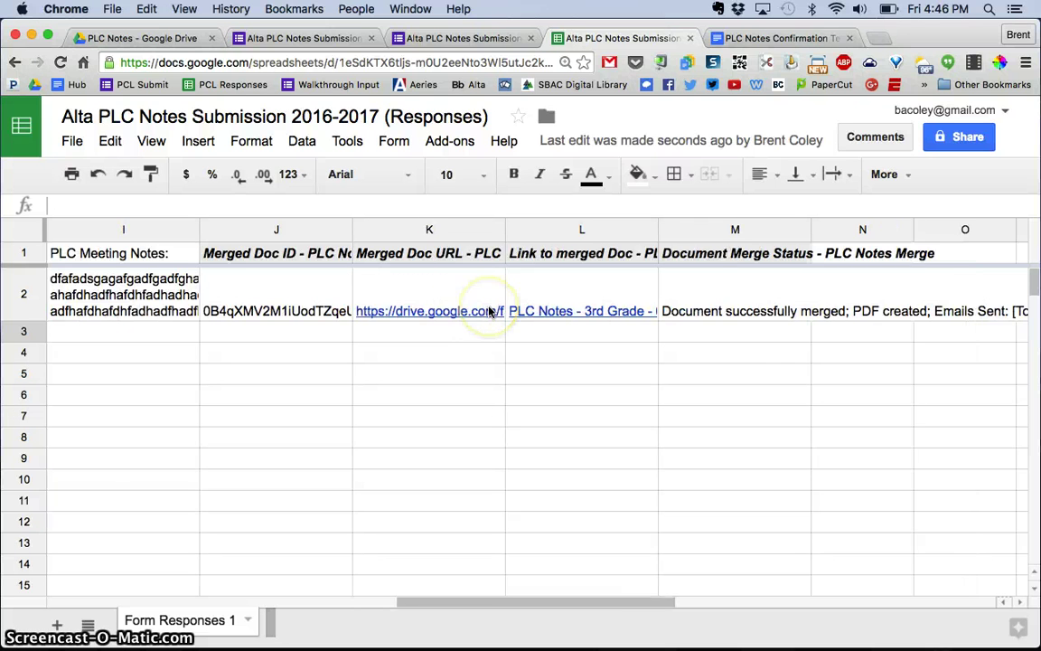
scroll(490, 311, "right", 1)
left_click(617, 309)
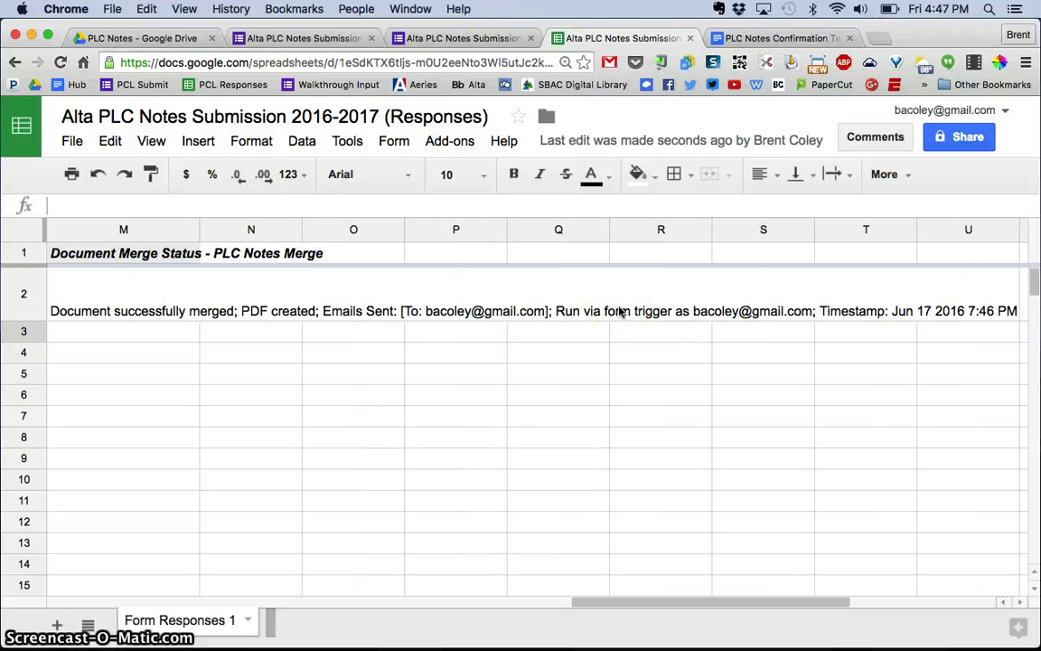
scroll(619, 311, "left", 7)
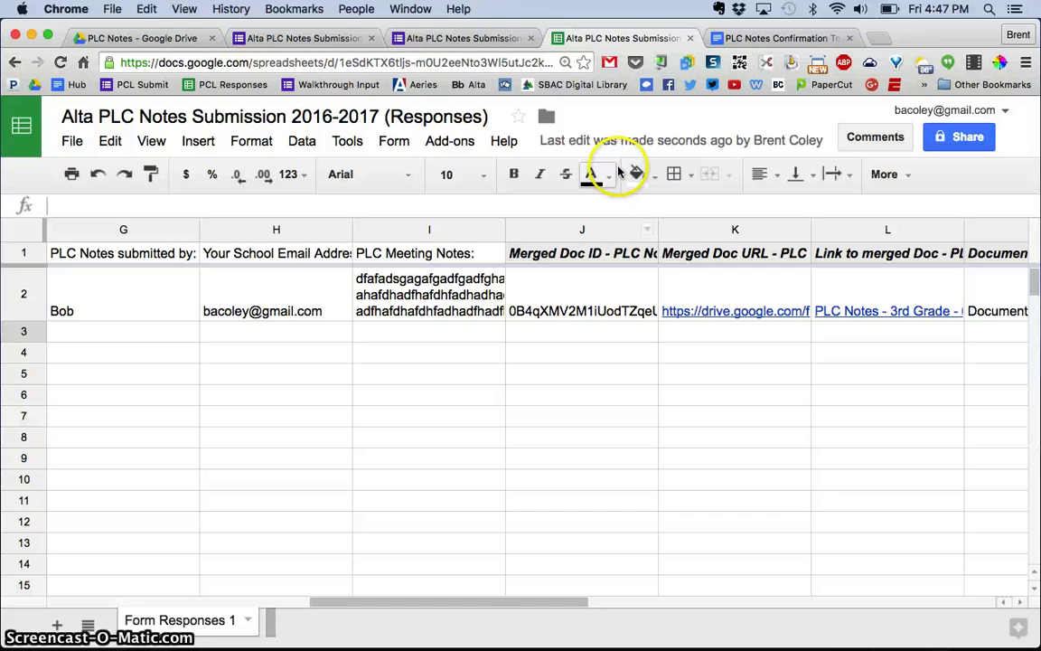
Step: Open the 'PLC Notes - 3rd Grade - 6/27/2016' email in Gmail and preview its PDF attachment
left_click(611, 64)
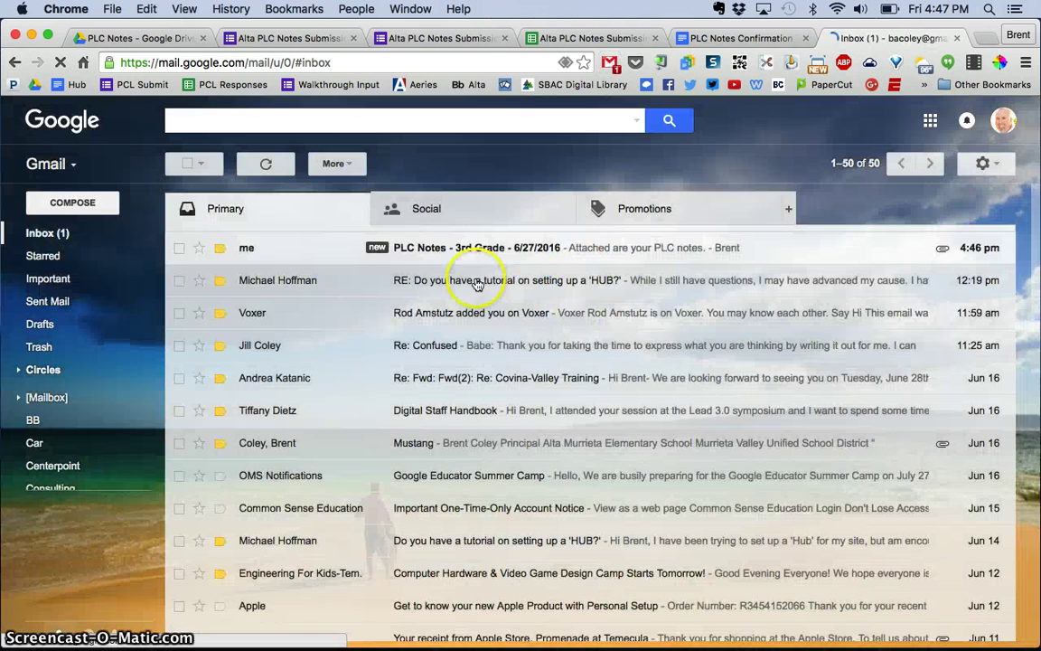
left_click(418, 258)
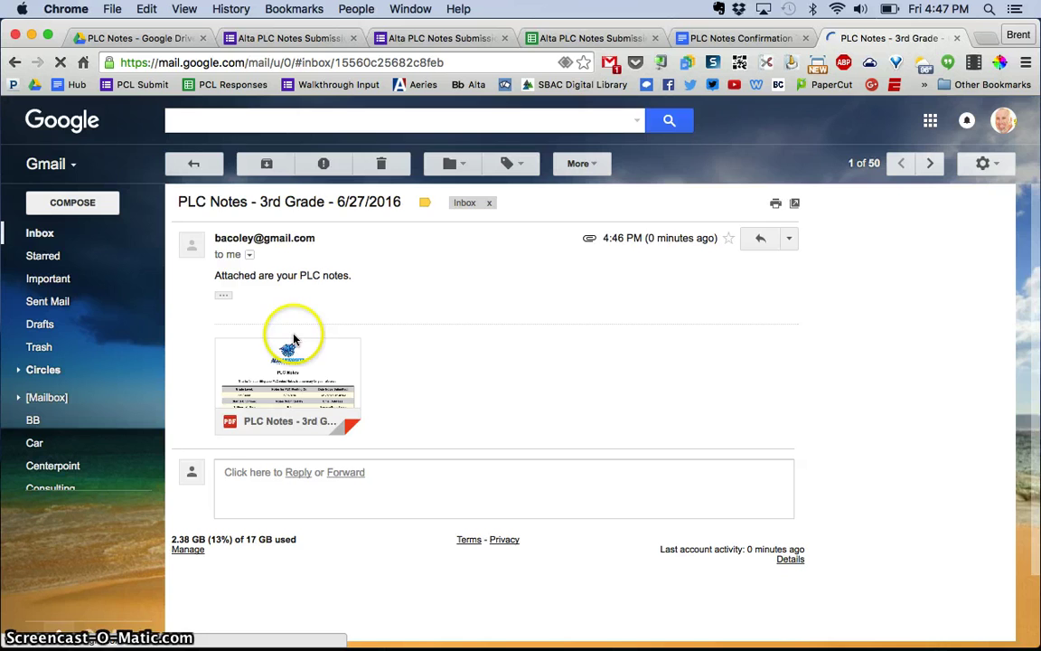
left_click(297, 365)
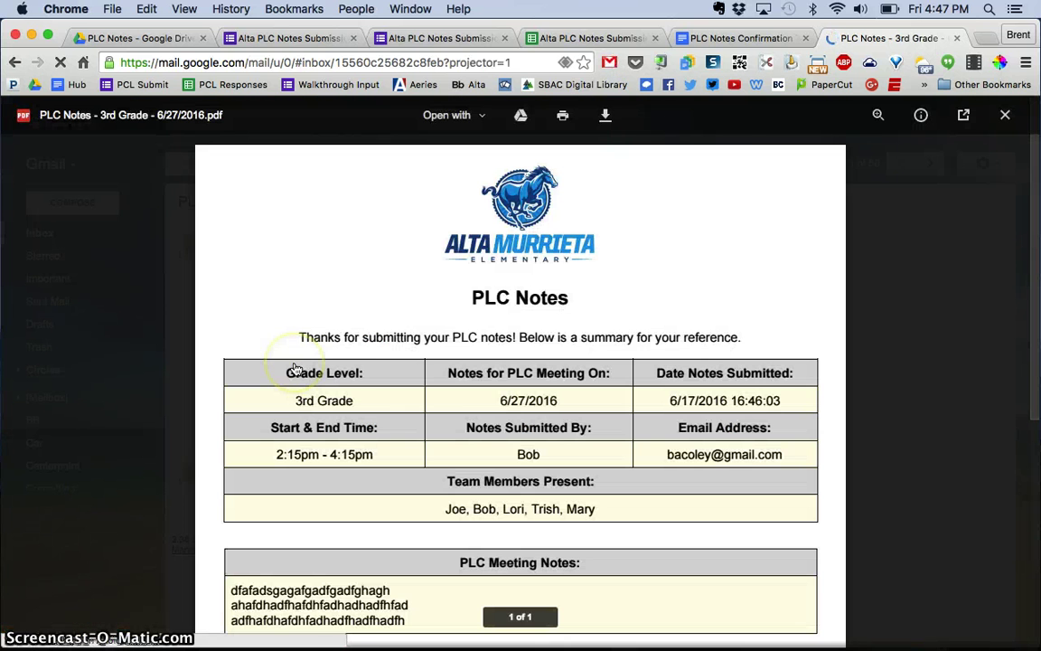
scroll(899, 257, "down", 2)
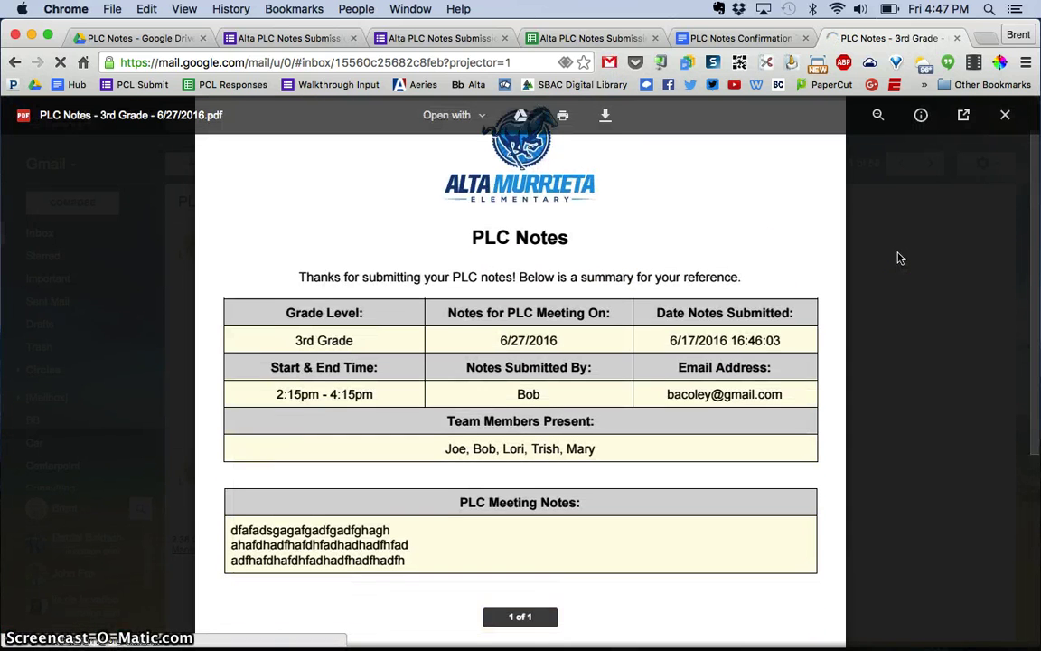